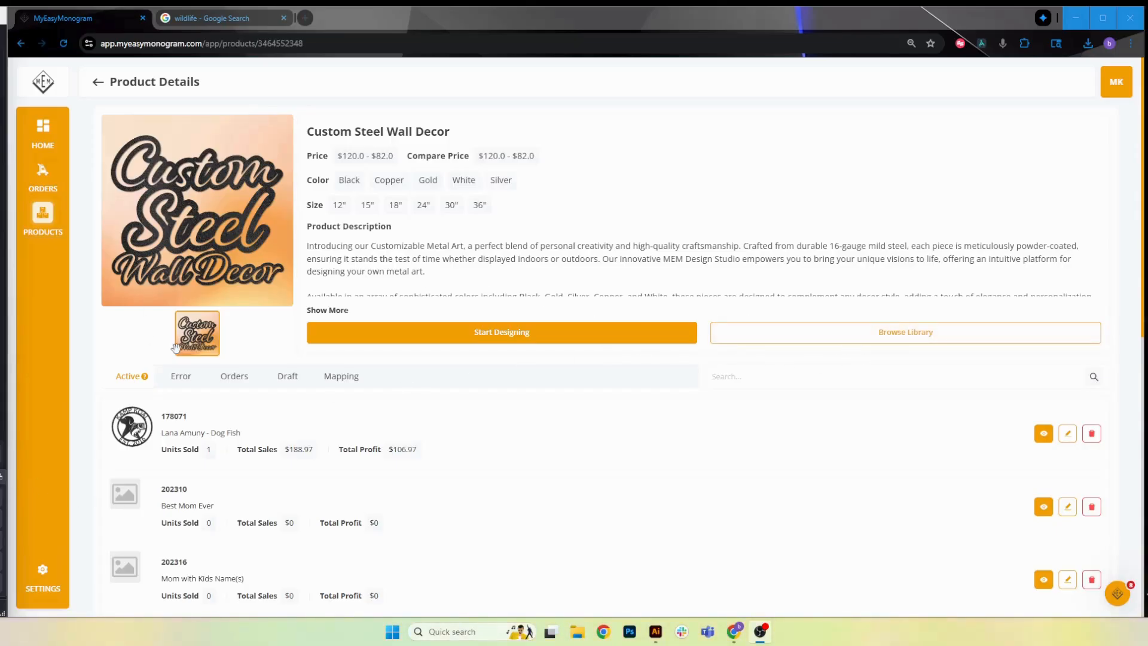
- Open the Template Circle Design from the Custom Steel Wall Decor public design library for editing in the design studio
{"action": "left_click", "coordinate": [42, 219]}
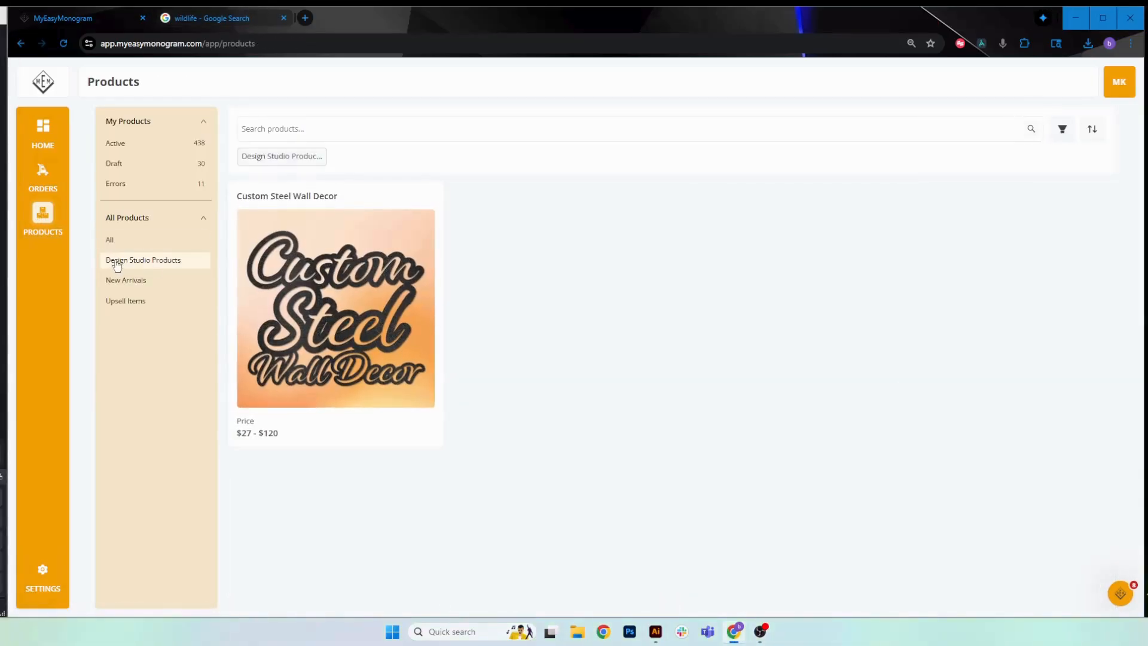
{"action": "left_click", "coordinate": [351, 282]}
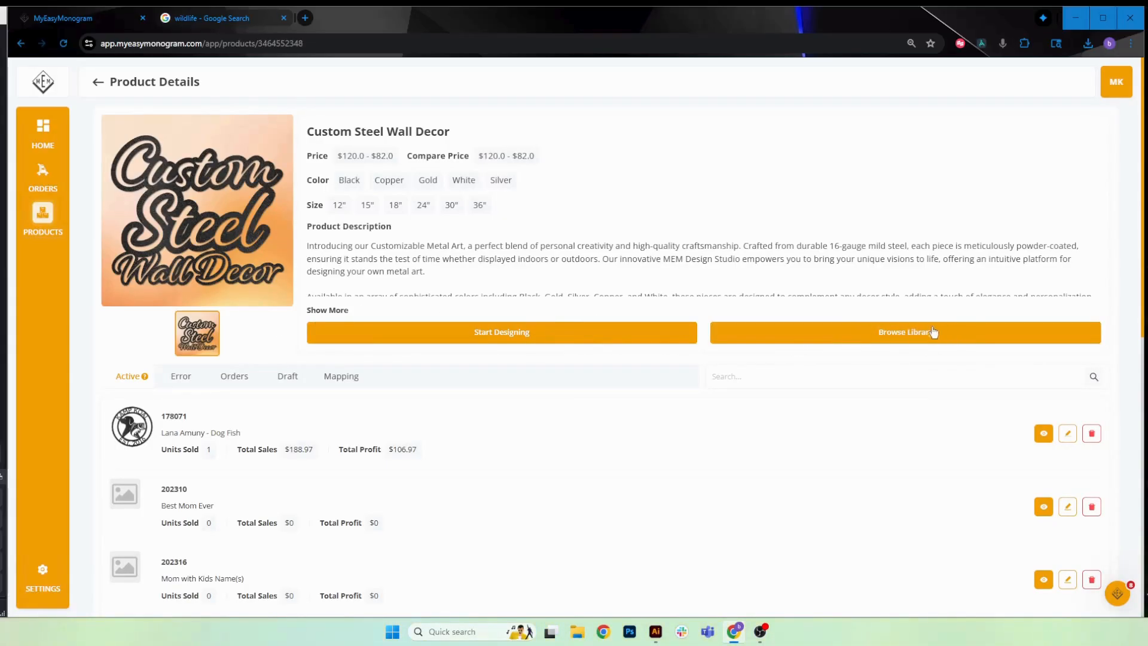
{"action": "left_click", "coordinate": [909, 334]}
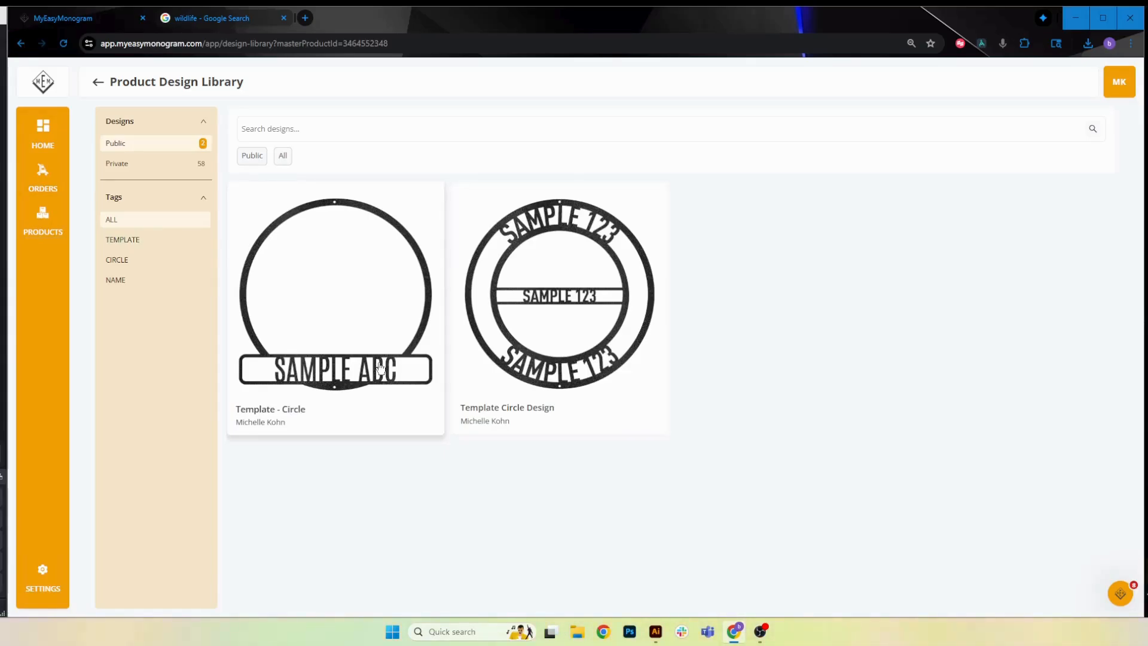
{"action": "left_click", "coordinate": [586, 367]}
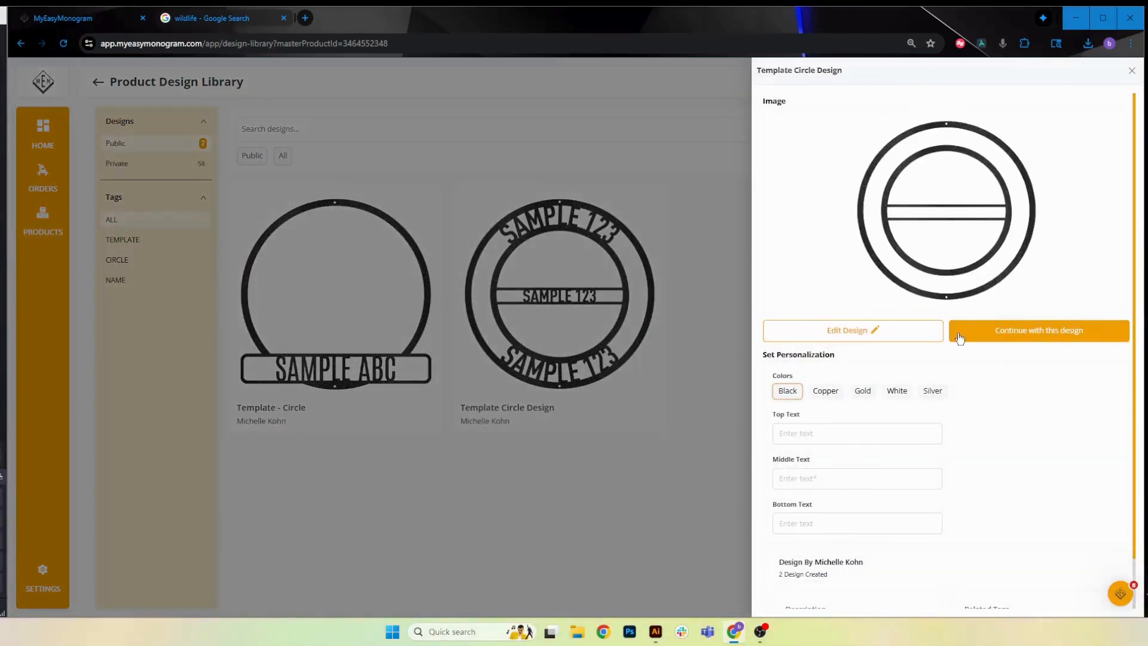
{"action": "left_click", "coordinate": [876, 338]}
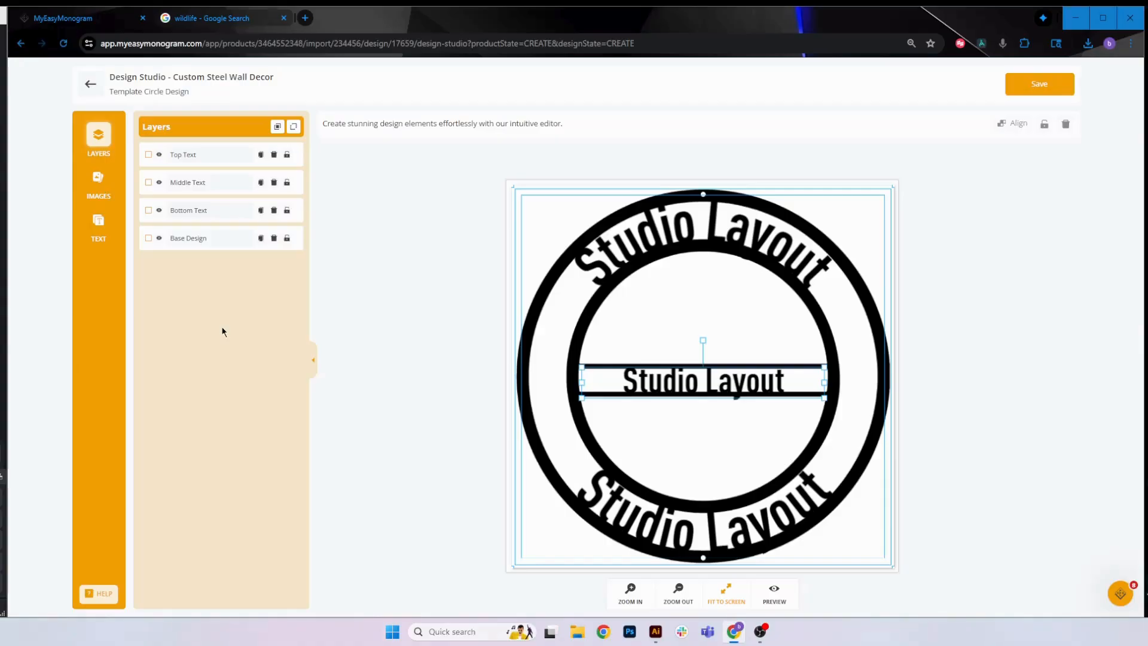
- Toggle the Base Design layer's visibility off and on to examine which parts of the artwork belong to it
{"action": "left_click", "coordinate": [223, 238]}
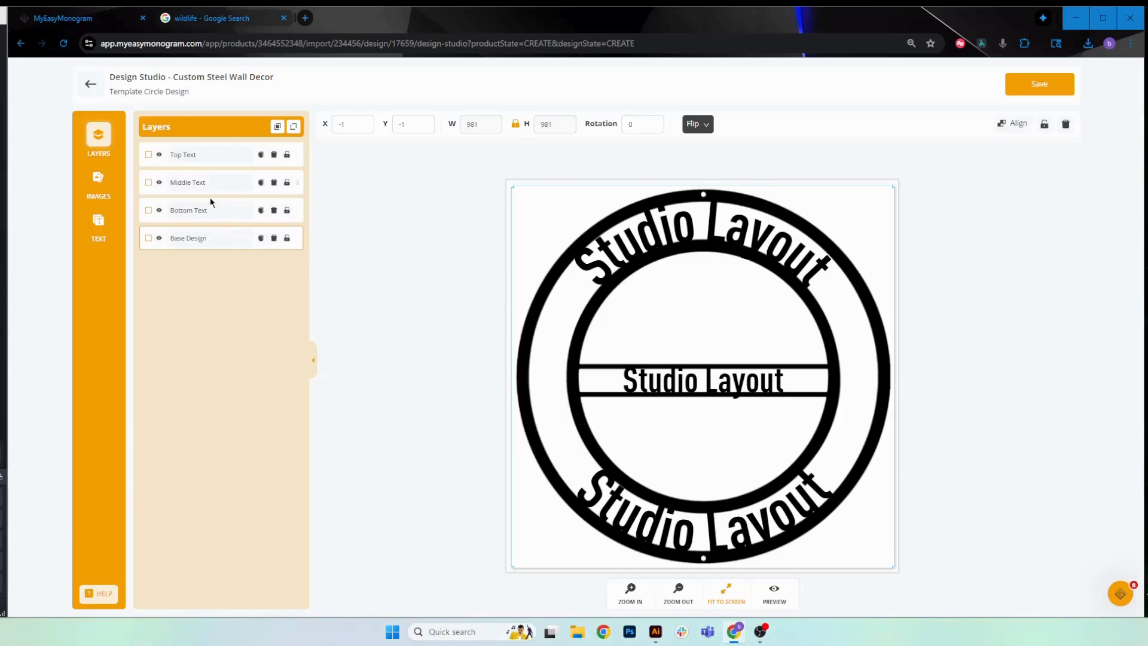
{"action": "left_click", "coordinate": [159, 238]}
{"action": "left_click", "coordinate": [160, 238]}
{"action": "left_click", "coordinate": [159, 239]}
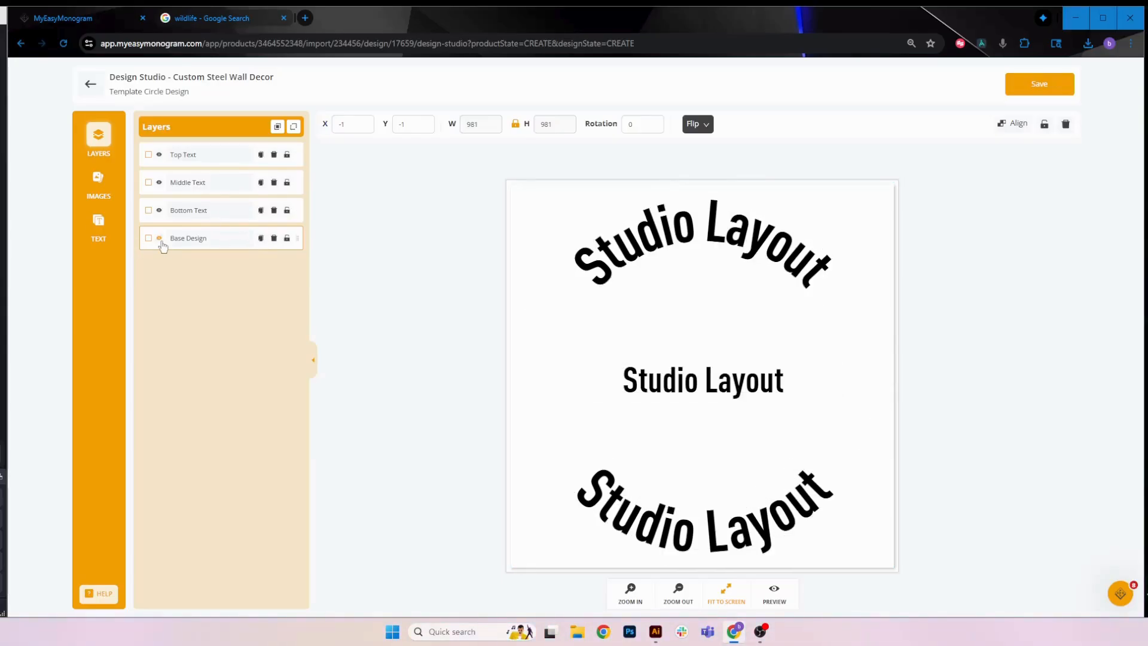
{"action": "left_click", "coordinate": [159, 238]}
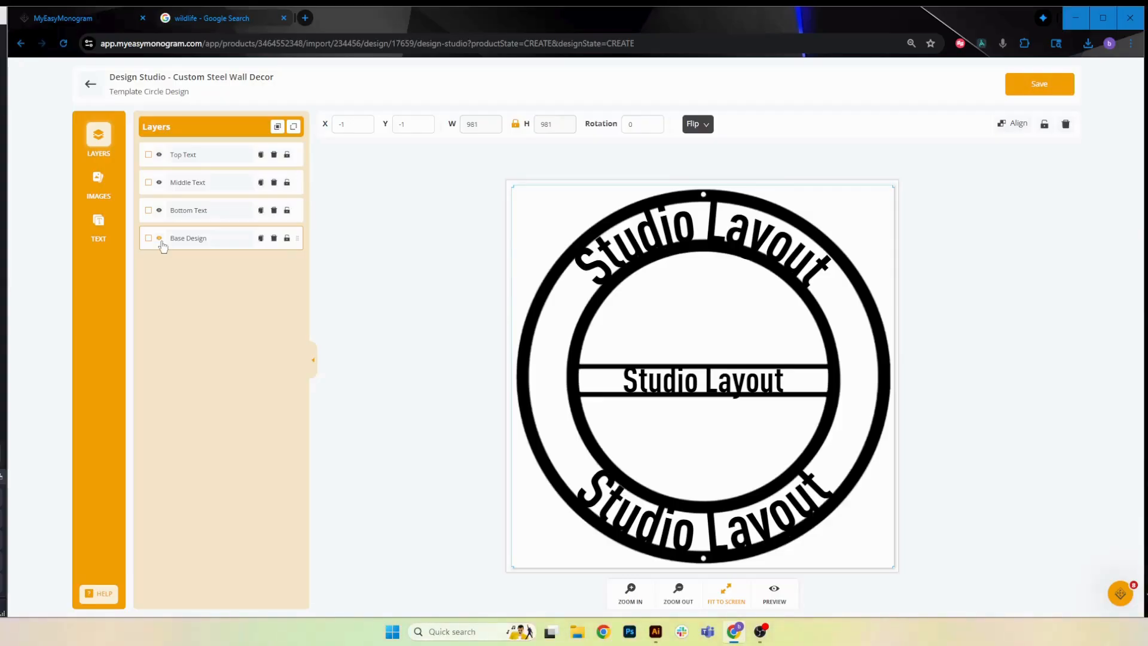
- Add the solid bear image from My Files over the inner circle and enlarge it to about 647 by 606
{"action": "left_click", "coordinate": [98, 178]}
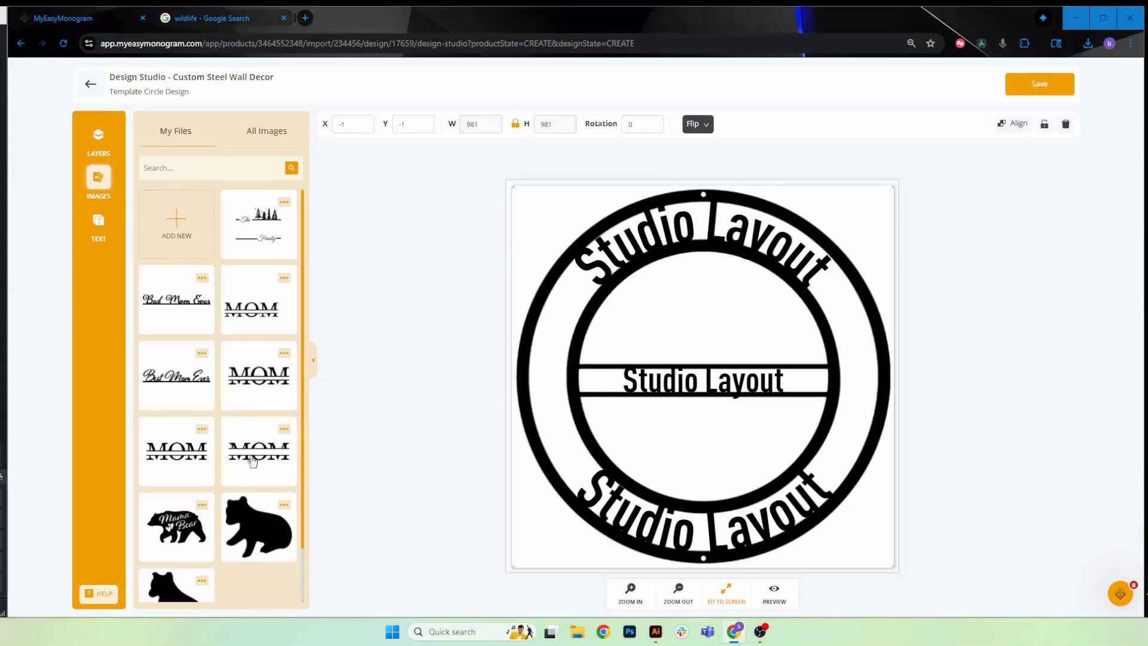
{"action": "left_click", "coordinate": [251, 525]}
{"action": "left_click_drag", "start_coordinate": [734, 400], "coordinate": [749, 431]}
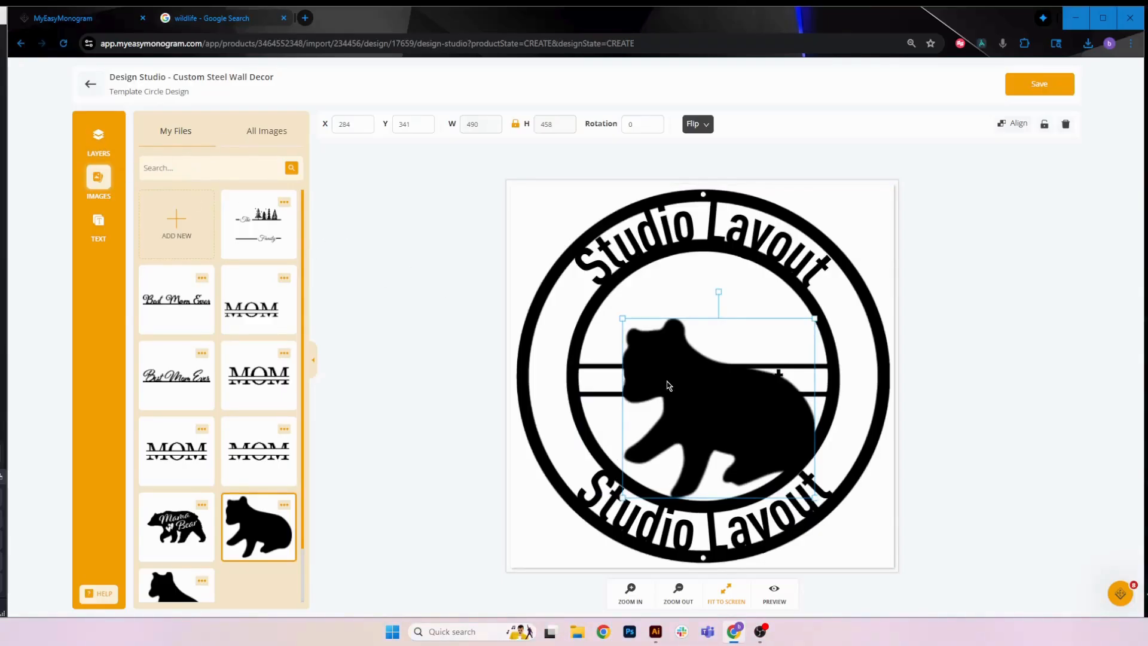
{"action": "left_click_drag", "start_coordinate": [708, 400], "coordinate": [693, 378]}
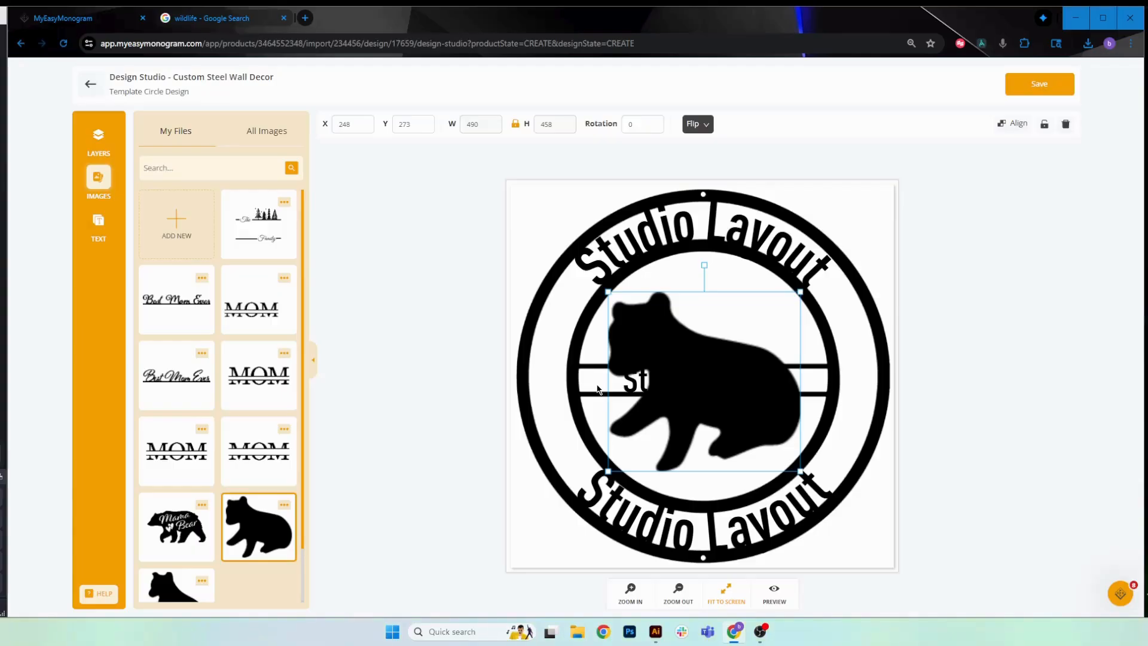
{"action": "mouse_move", "coordinate": [686, 385]}
{"action": "left_mouse_down"}
{"action": "mouse_move", "coordinate": [821, 407]}
{"action": "mouse_move", "coordinate": [685, 388]}
{"action": "left_mouse_up"}
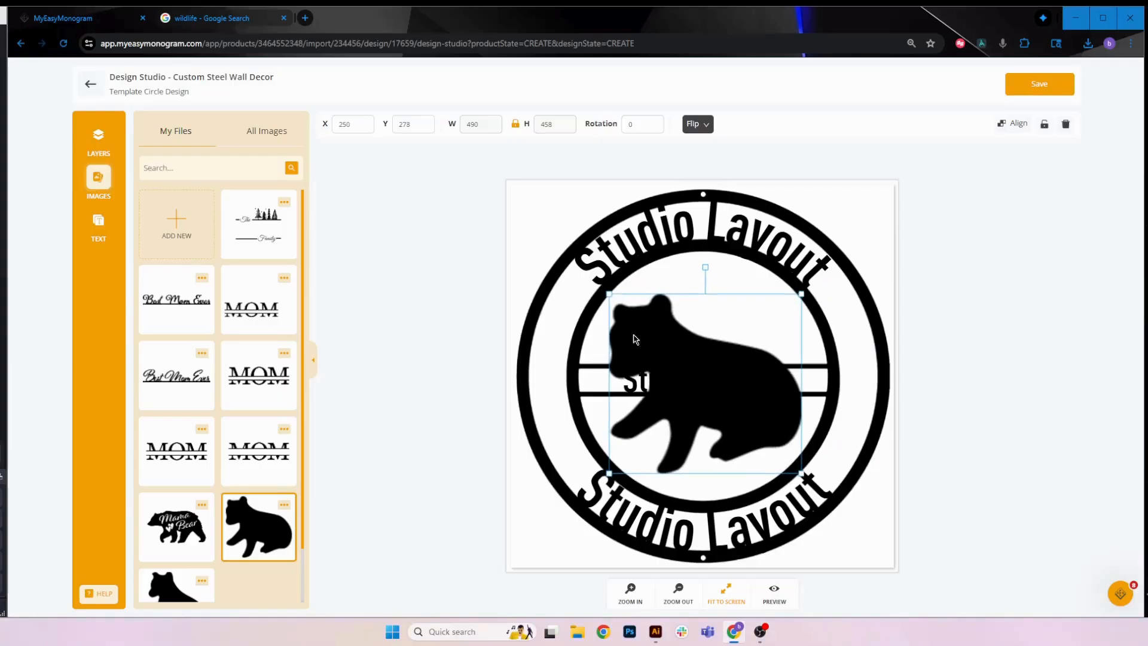
{"action": "left_click_drag", "start_coordinate": [609, 294], "coordinate": [547, 236]}
{"action": "left_click_drag", "start_coordinate": [735, 380], "coordinate": [770, 401]}
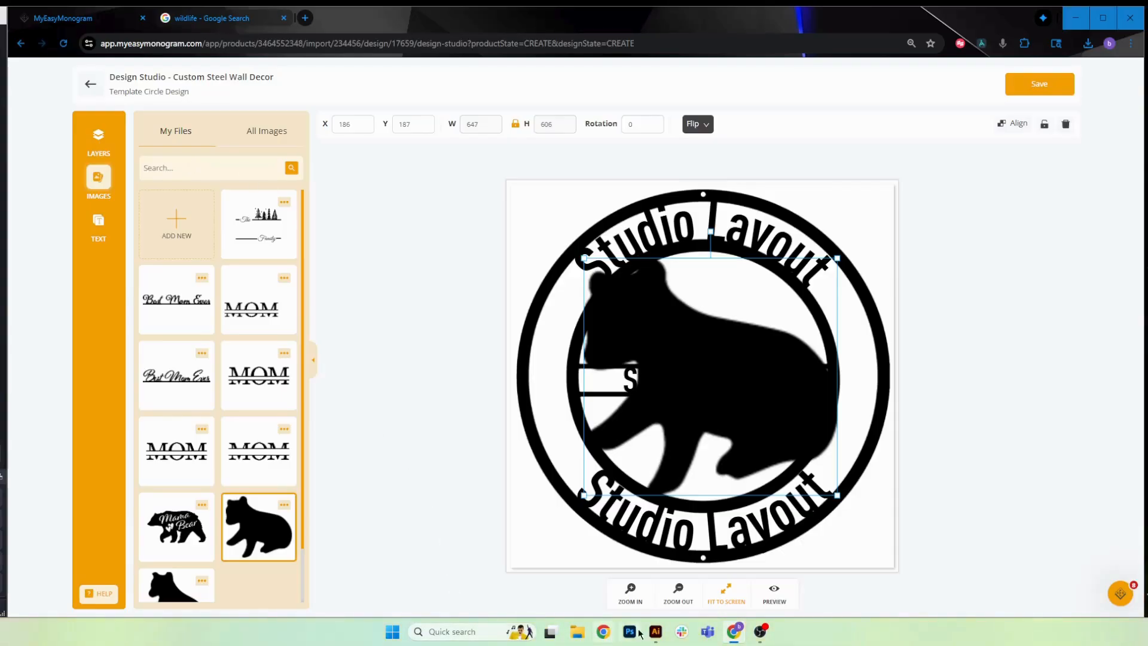
- Switch to the Illustrator document and, in Layer1, hide the visible ellipse and show the ring group and blue background rectangle
{"action": "mouse_move", "coordinate": [657, 635]}
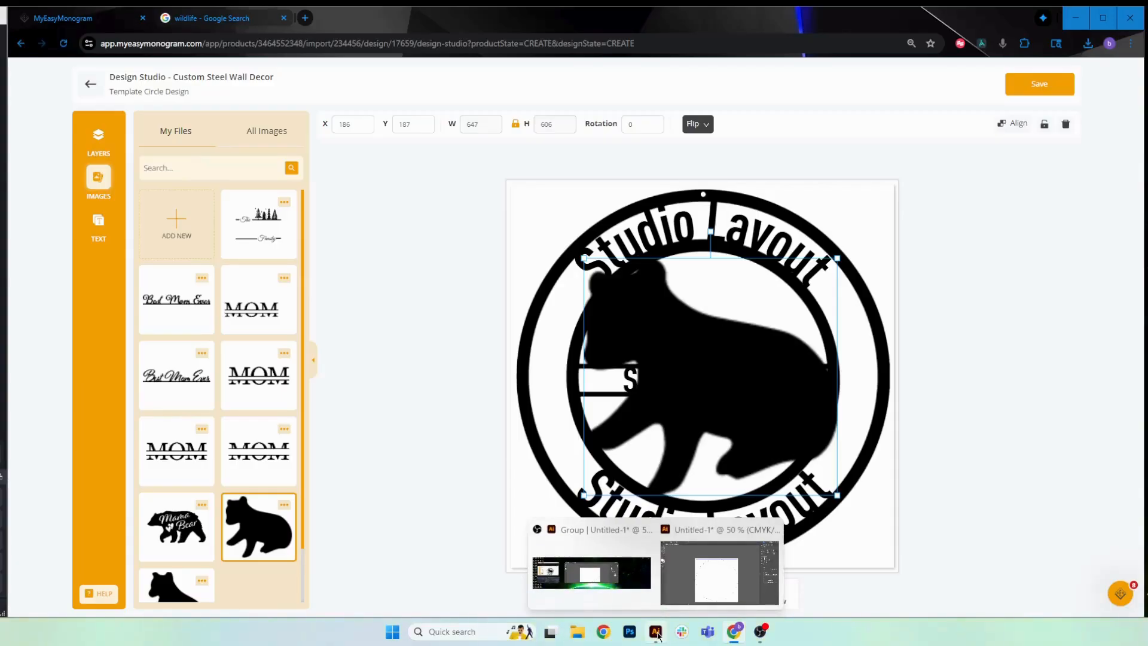
{"action": "left_click", "coordinate": [720, 573]}
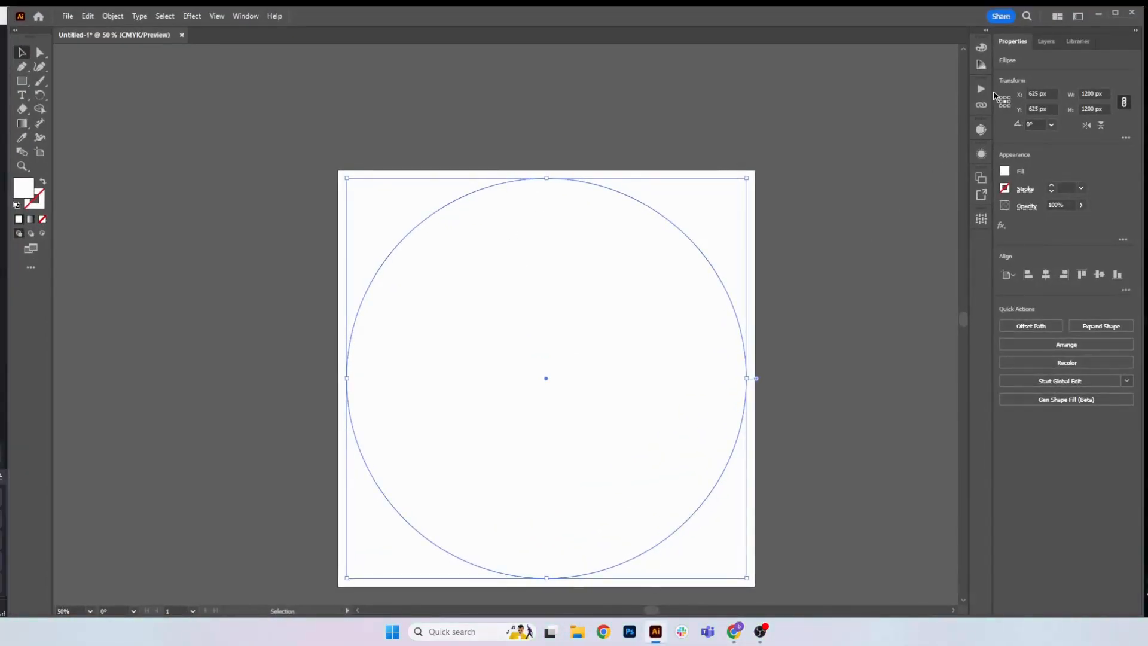
{"action": "left_click", "coordinate": [1046, 41]}
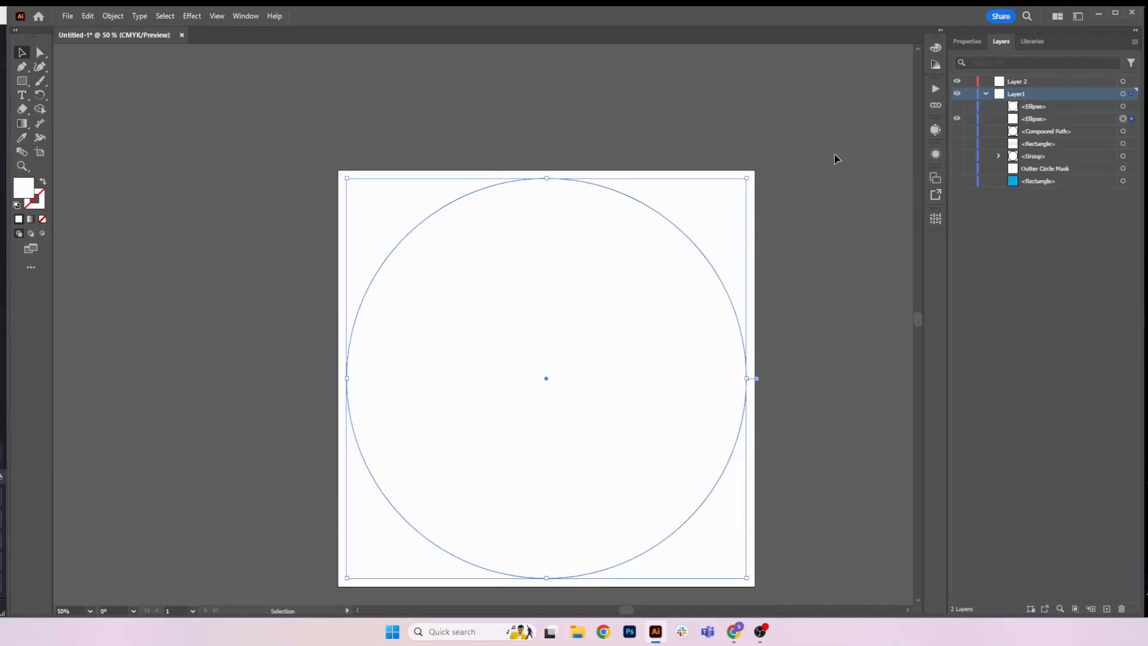
{"action": "left_click", "coordinate": [957, 119]}
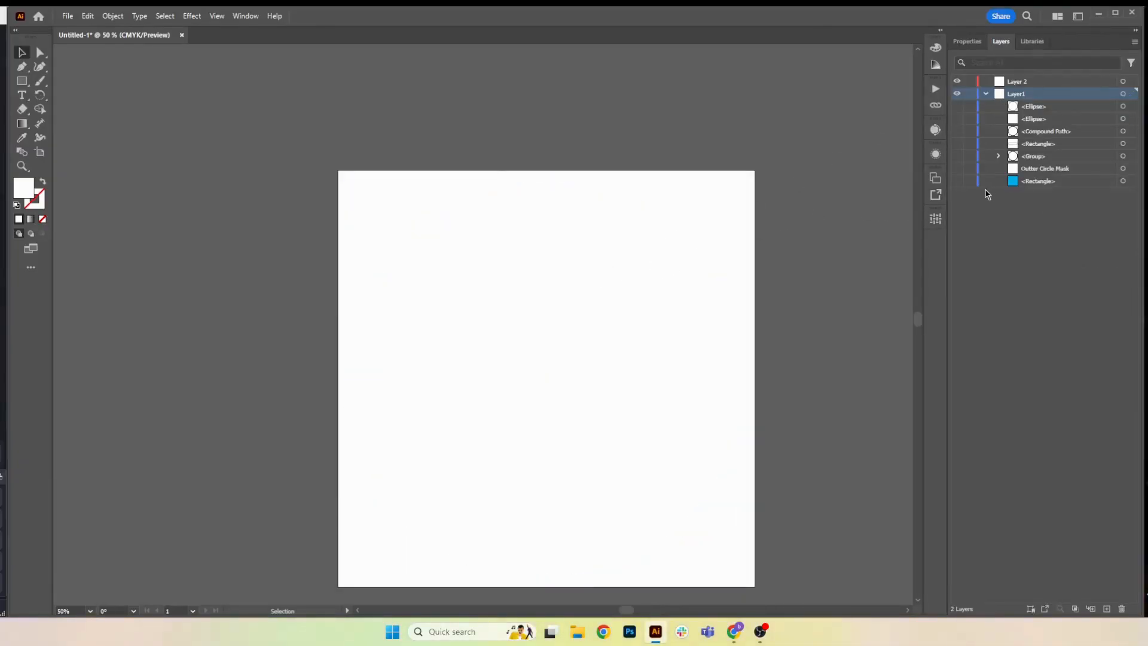
{"action": "left_click", "coordinate": [957, 131]}
{"action": "left_click", "coordinate": [957, 131]}
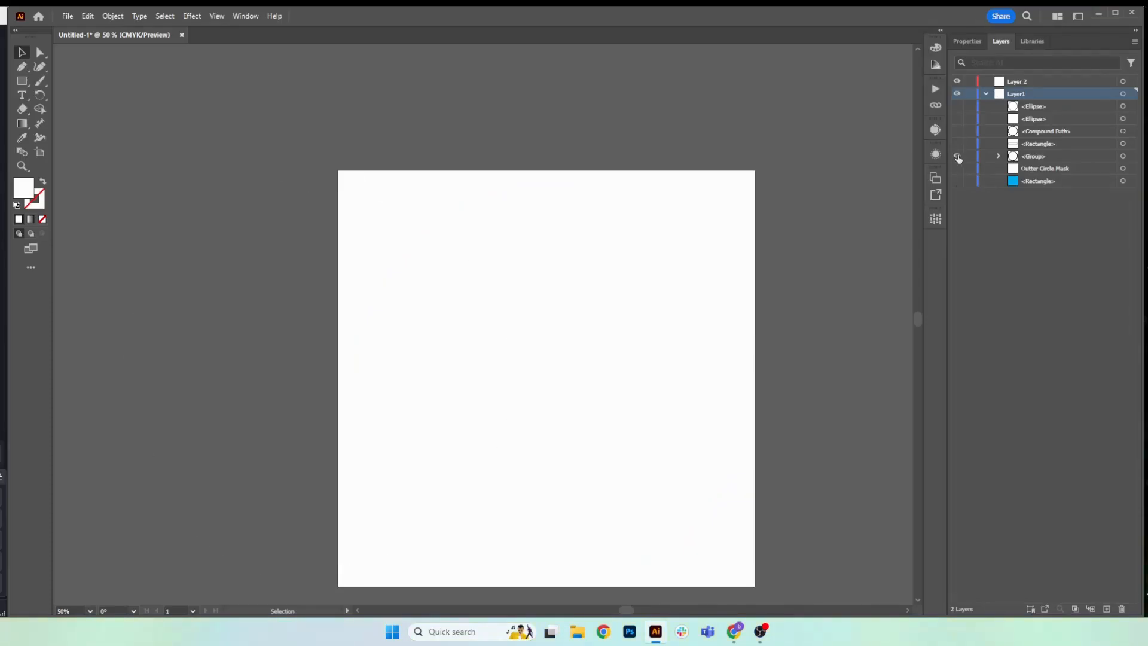
{"action": "left_click", "coordinate": [957, 156]}
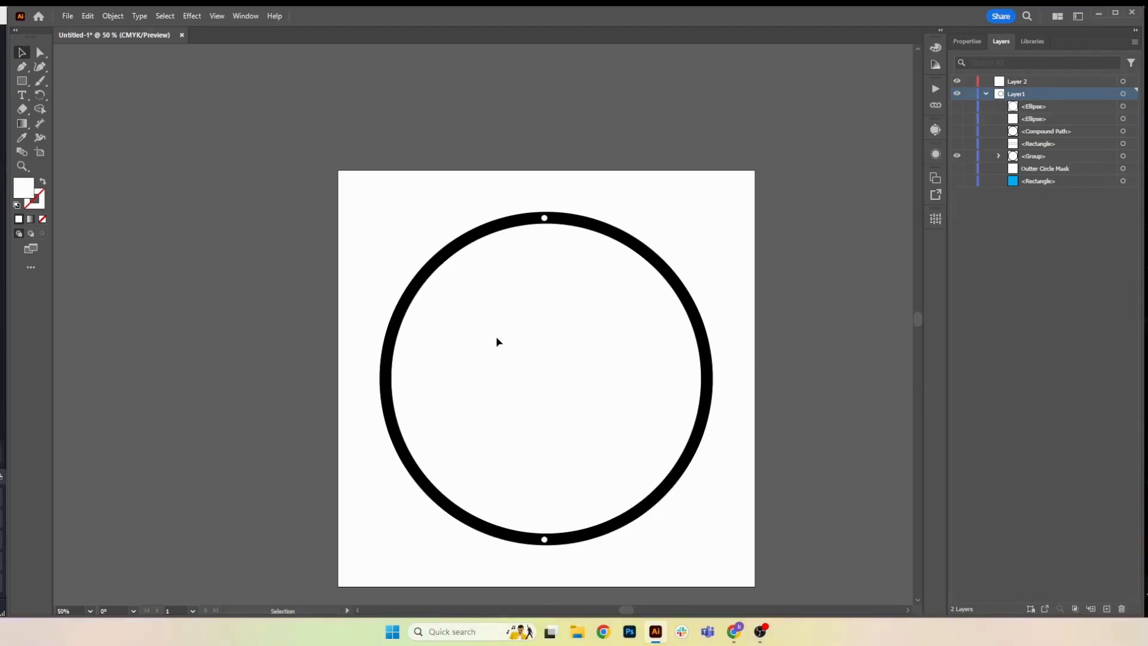
{"action": "left_click", "coordinate": [957, 182]}
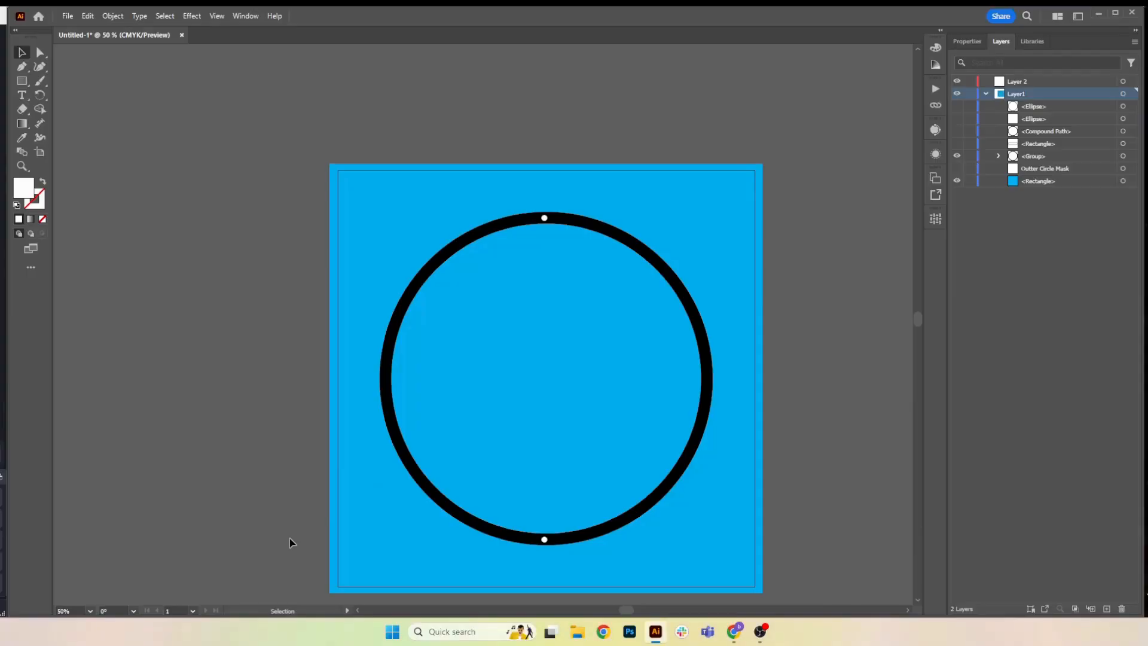
- Examine the mounting holes at the top and bottom of the black ring up close
{"action": "scroll", "coordinate": [584, 225], "scroll_direction": "up", "scroll_amount": 3}
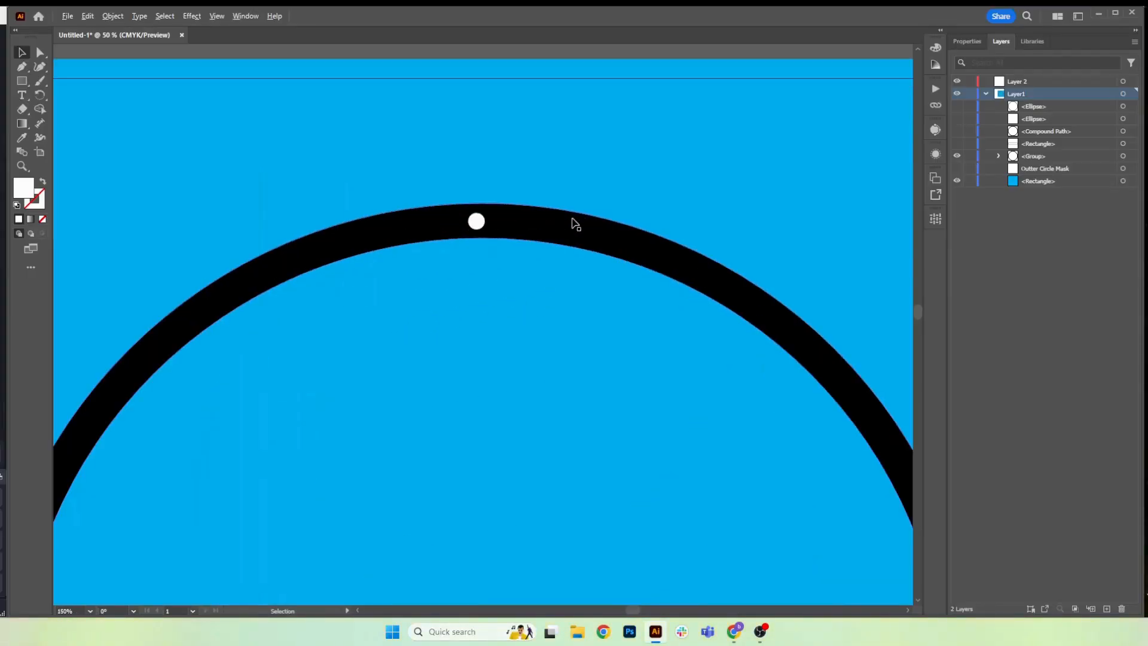
{"action": "left_click", "coordinate": [483, 227]}
{"action": "scroll", "coordinate": [642, 305], "scroll_direction": "down", "scroll_amount": 3}
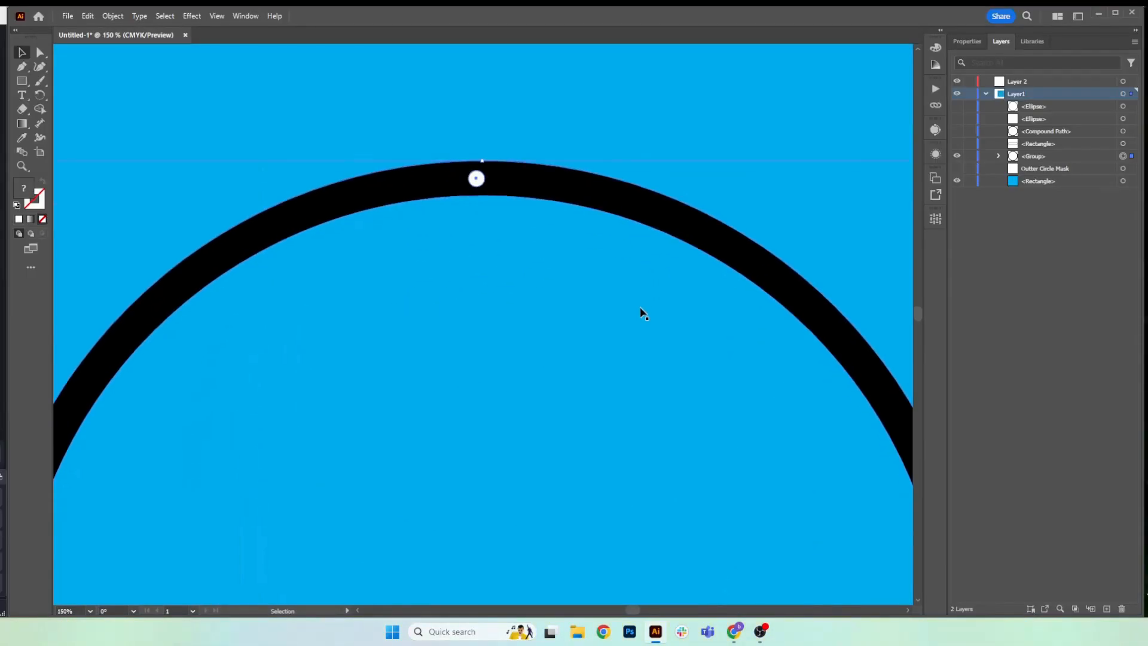
{"action": "scroll", "coordinate": [639, 323], "scroll_direction": "down", "scroll_amount": 4}
{"action": "scroll", "coordinate": [619, 484], "scroll_direction": "up", "scroll_amount": 3}
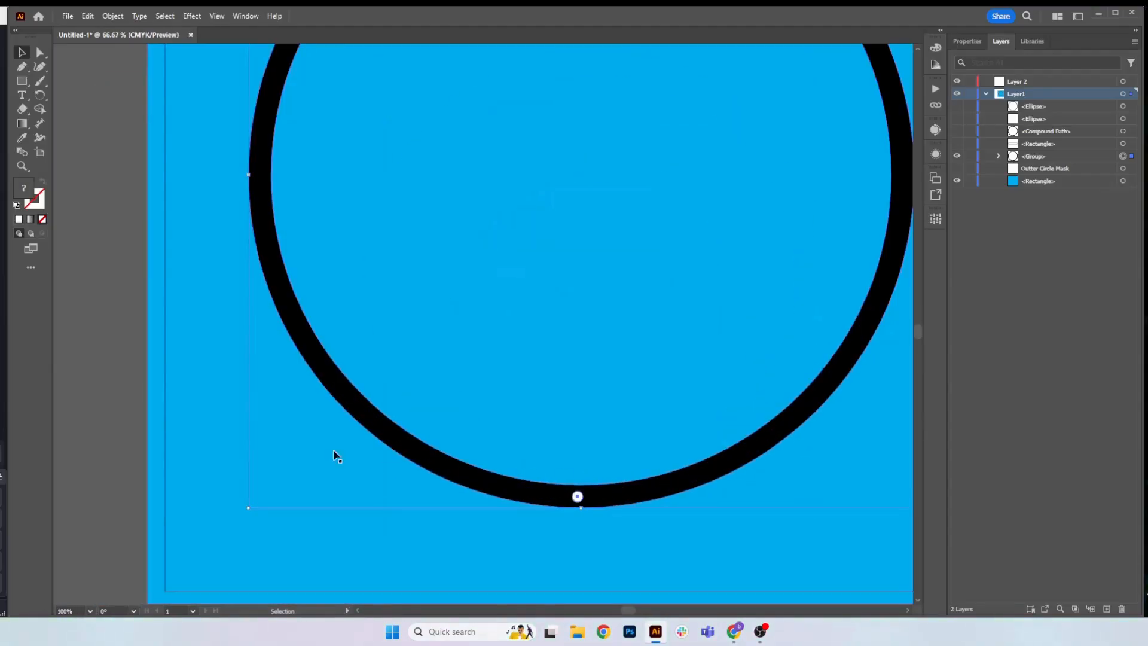
{"action": "left_click", "coordinate": [128, 429]}
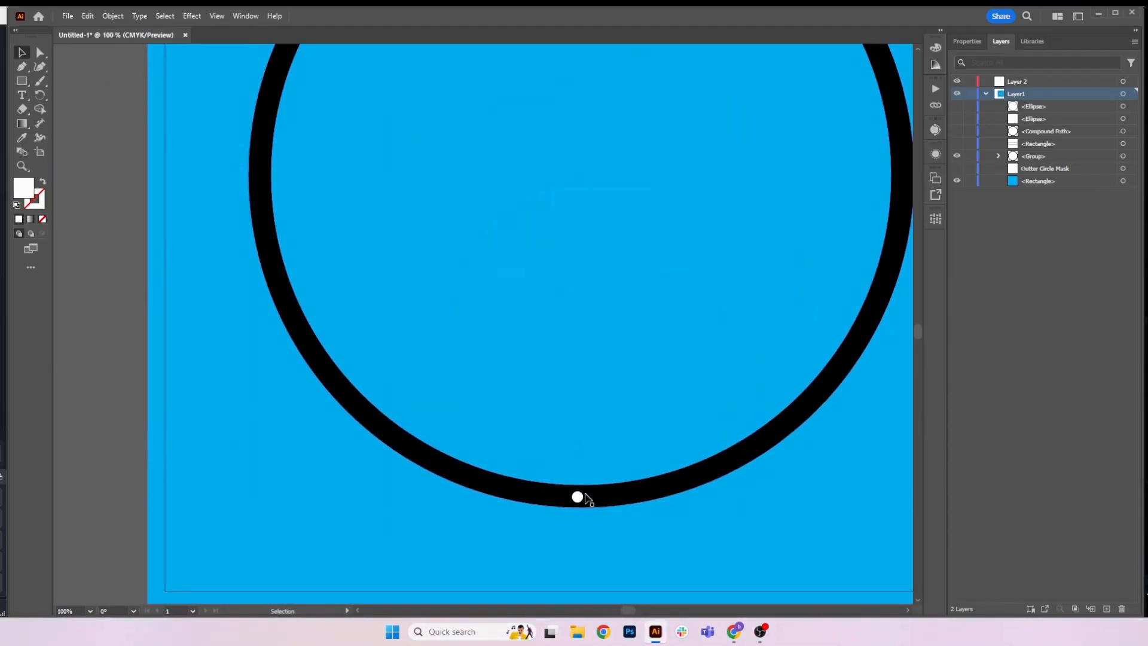
{"action": "scroll", "coordinate": [509, 496], "scroll_direction": "down", "scroll_amount": 3}
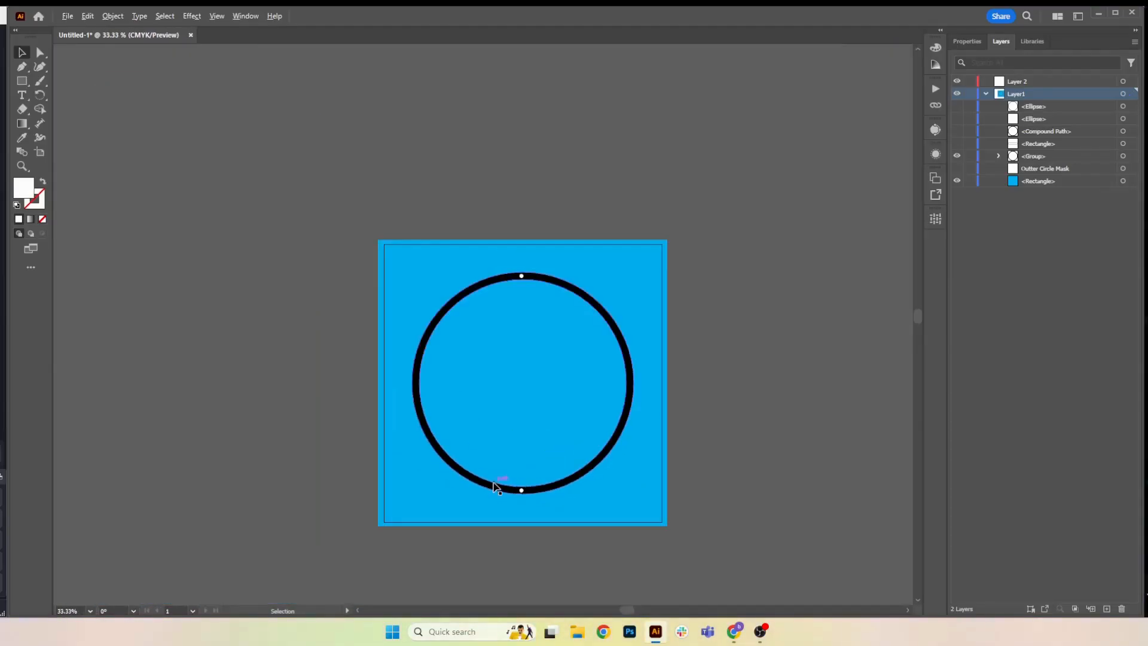
{"action": "scroll", "coordinate": [504, 472], "scroll_direction": "up", "scroll_amount": 1}
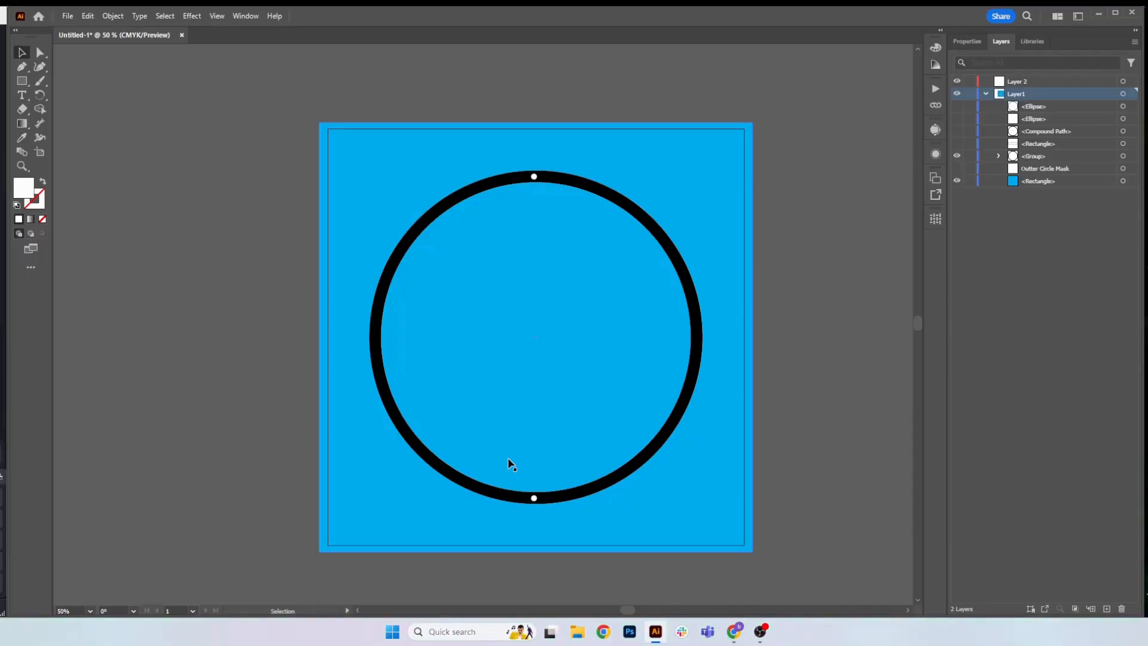
- Replace the visible ring group with the plain compound-path ring and centre that ring on the blue square
{"action": "left_click", "coordinate": [957, 155]}
{"action": "left_click", "coordinate": [956, 132]}
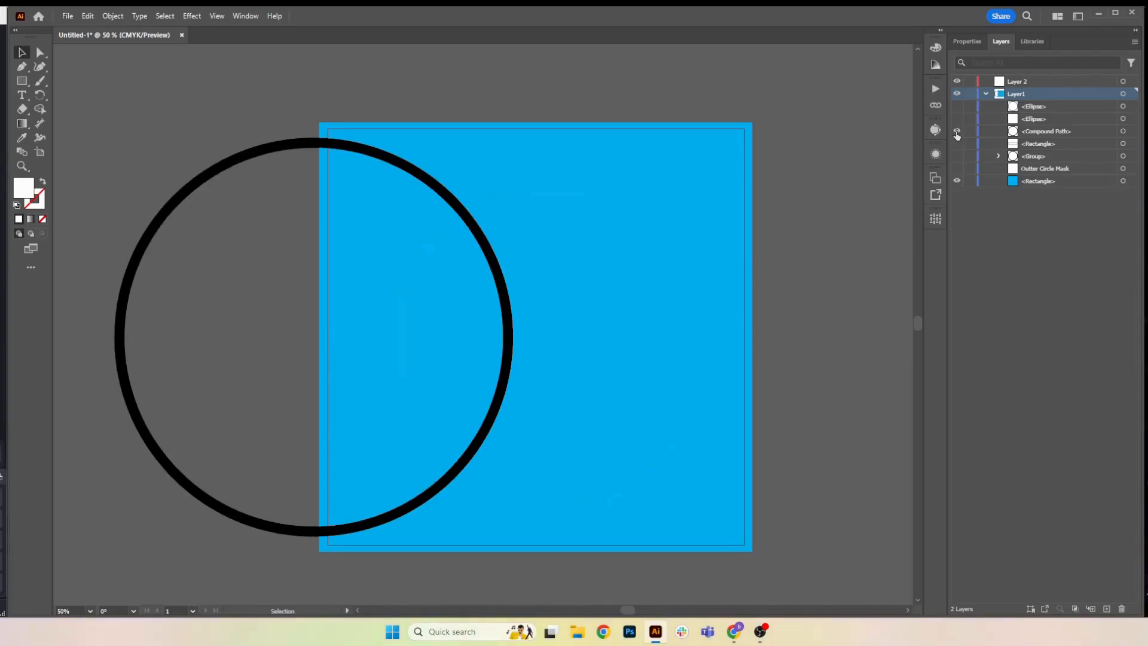
{"action": "left_click_drag", "start_coordinate": [465, 222], "coordinate": [688, 220]}
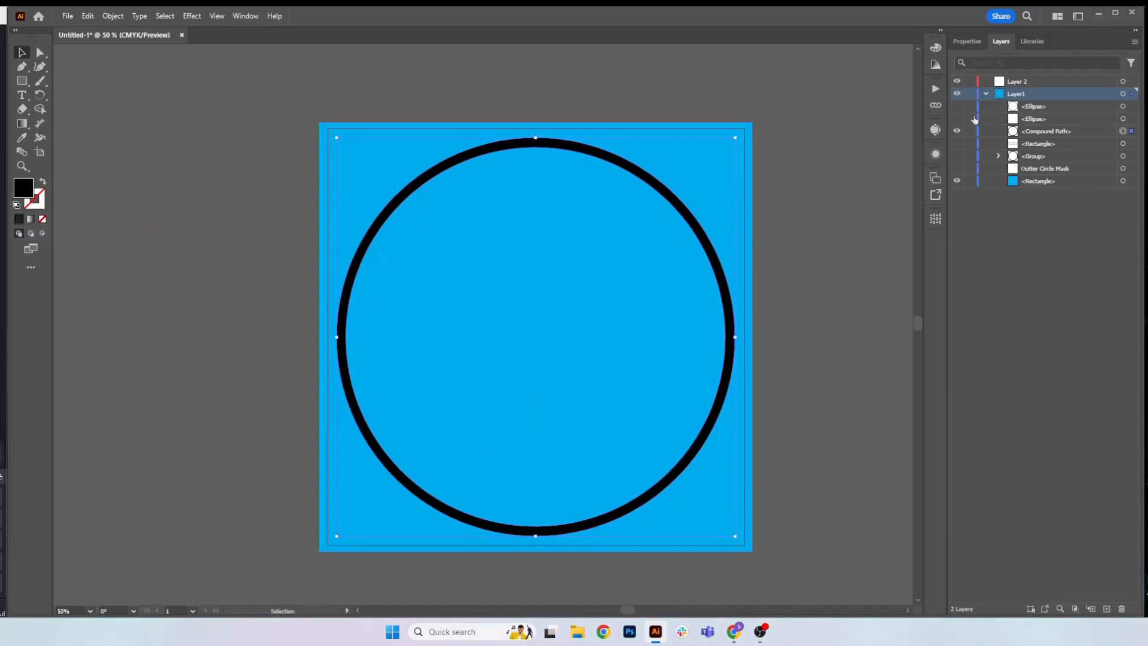
- Switch back to the MyEasyMonogram design studio and delete the bear image from the design
{"action": "left_click", "coordinate": [734, 631]}
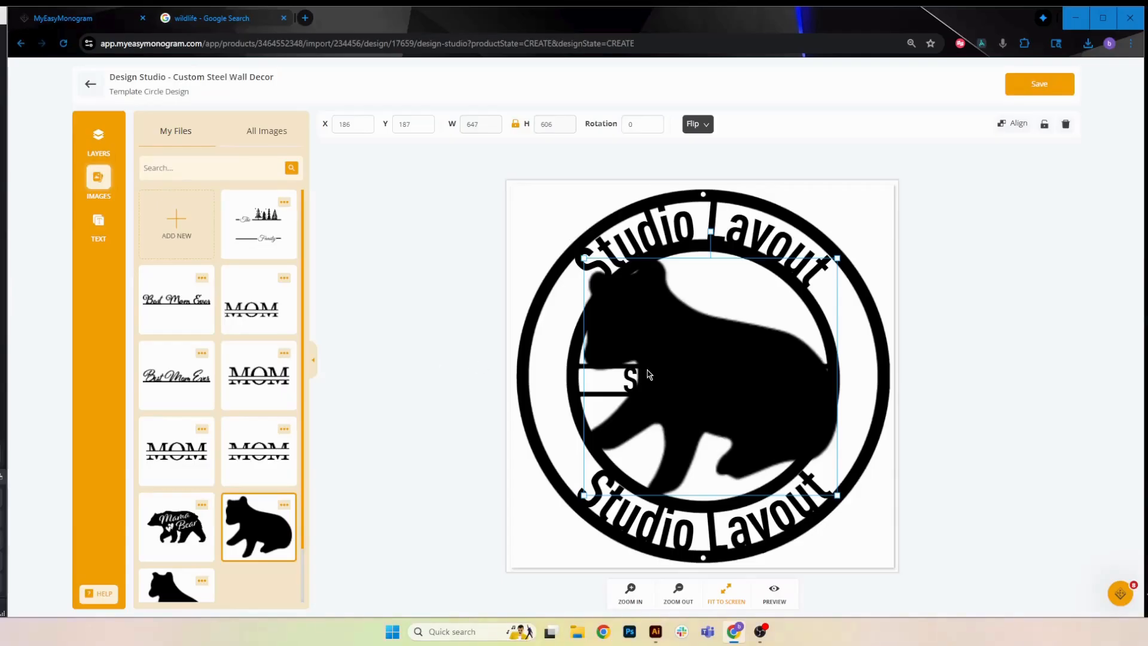
{"action": "key", "text": "Delete"}
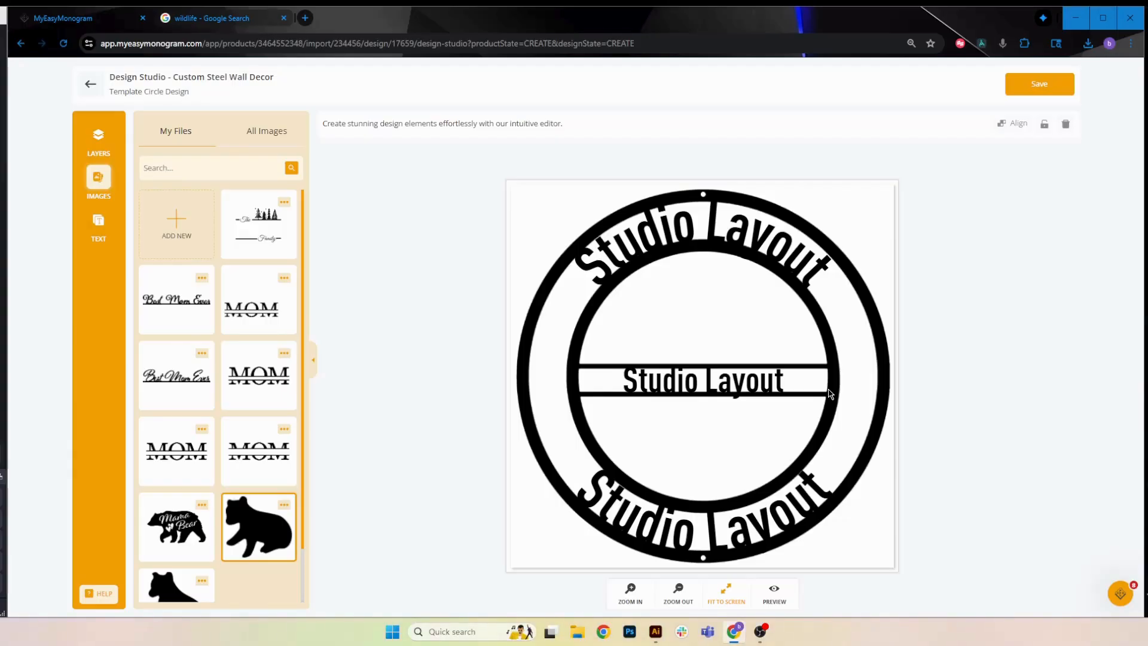
- Find the rounded name bar by searching My Files for "name" and place it below the middle text at about X 263, Y 580
{"action": "left_click", "coordinate": [184, 167]}
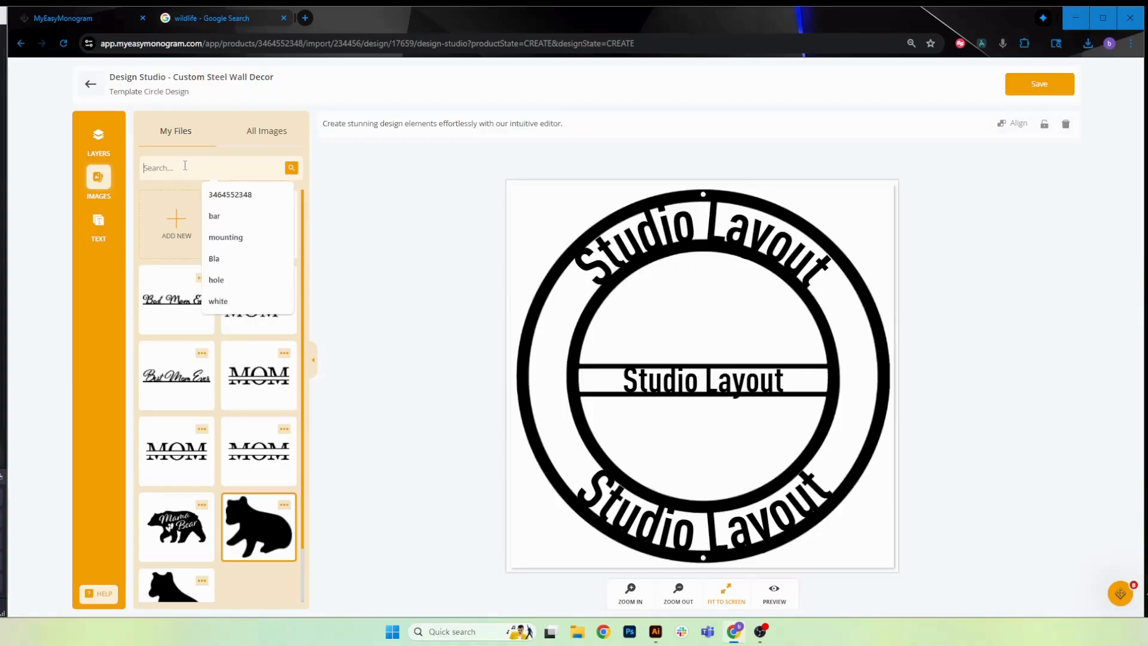
{"action": "type", "text": "name"}
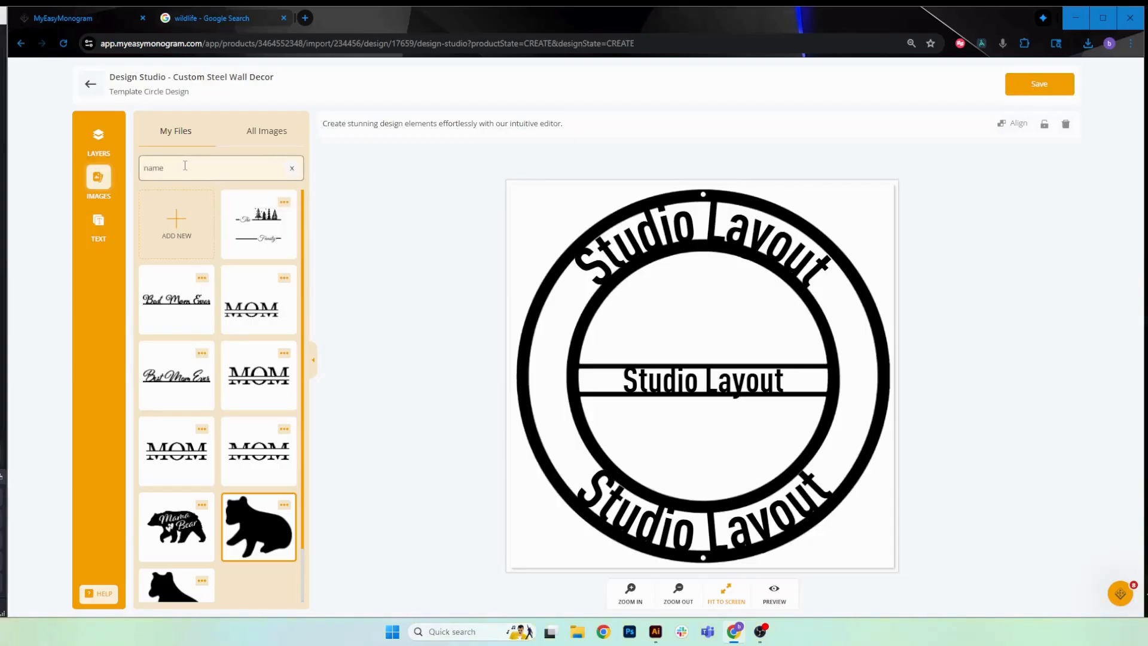
{"action": "left_click", "coordinate": [152, 378]}
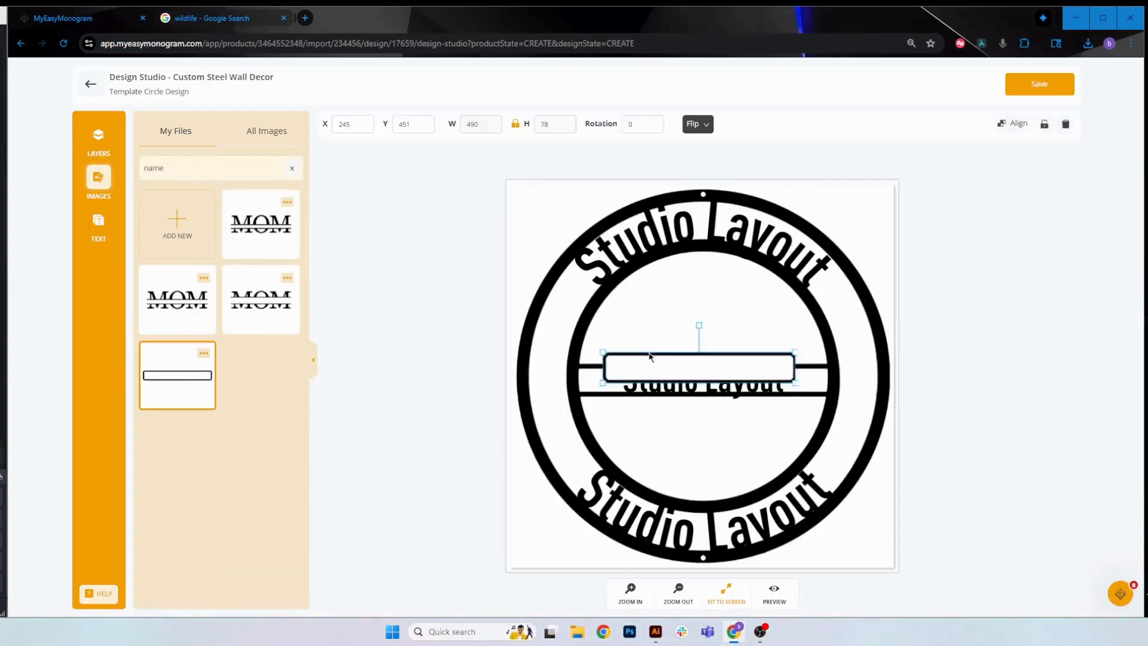
{"action": "left_click_drag", "start_coordinate": [650, 357], "coordinate": [569, 292]}
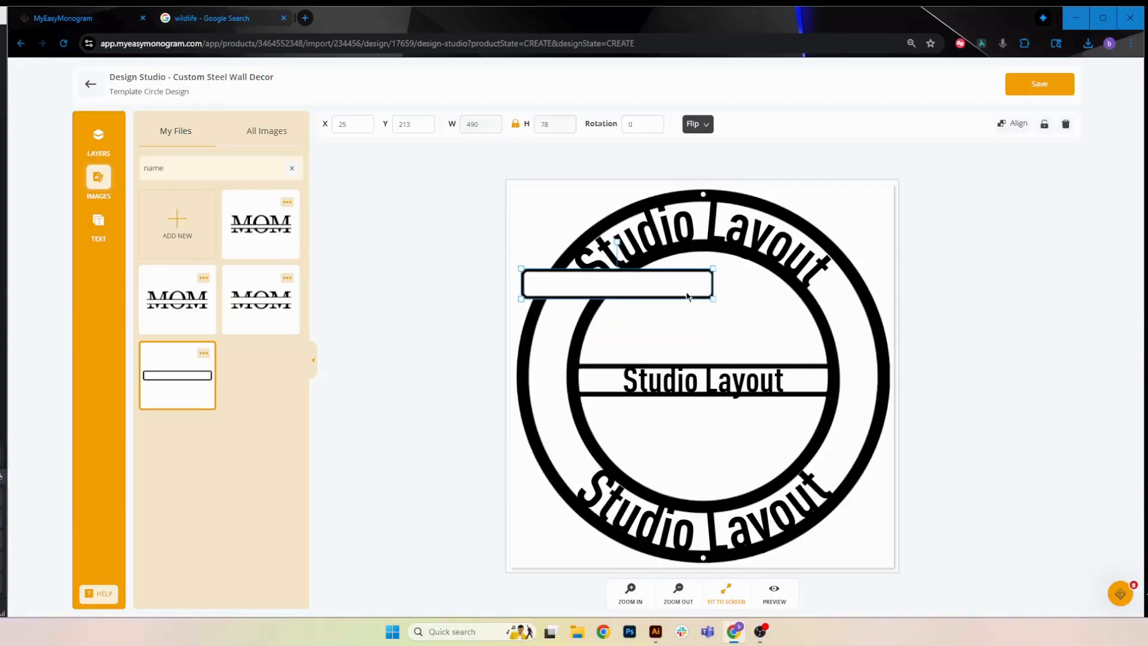
{"action": "left_click_drag", "start_coordinate": [687, 296], "coordinate": [768, 433]}
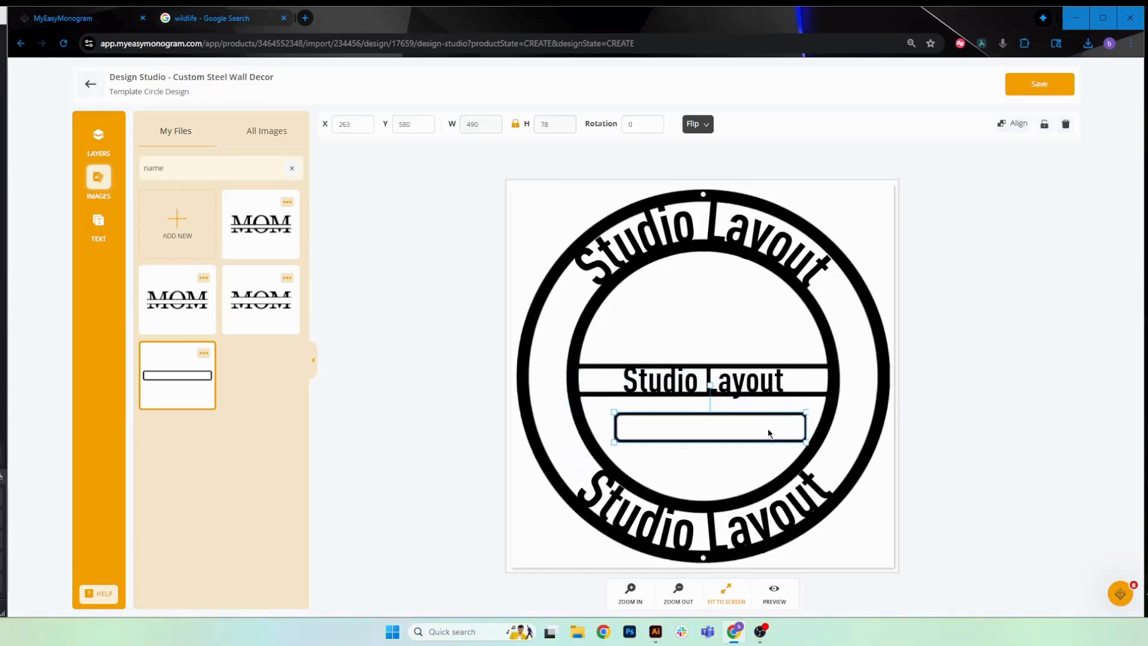
- Switch to Illustrator and isolate the inner circle of the black compound-path ring with its transform properties shown
{"action": "left_click", "coordinate": [732, 203]}
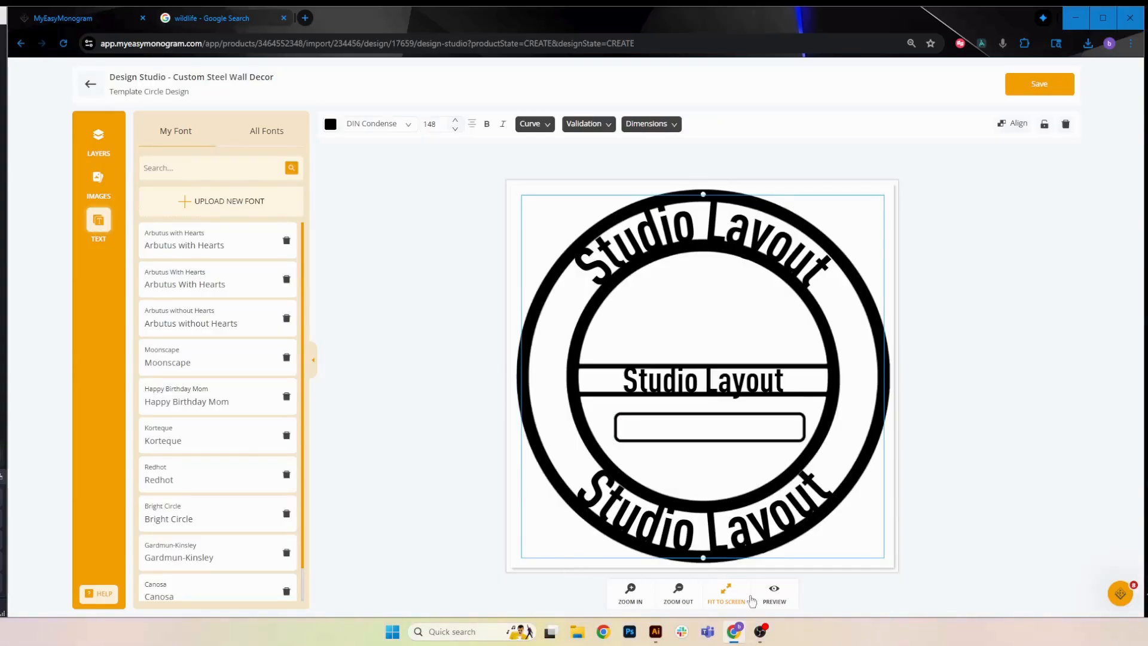
{"action": "mouse_move", "coordinate": [652, 639]}
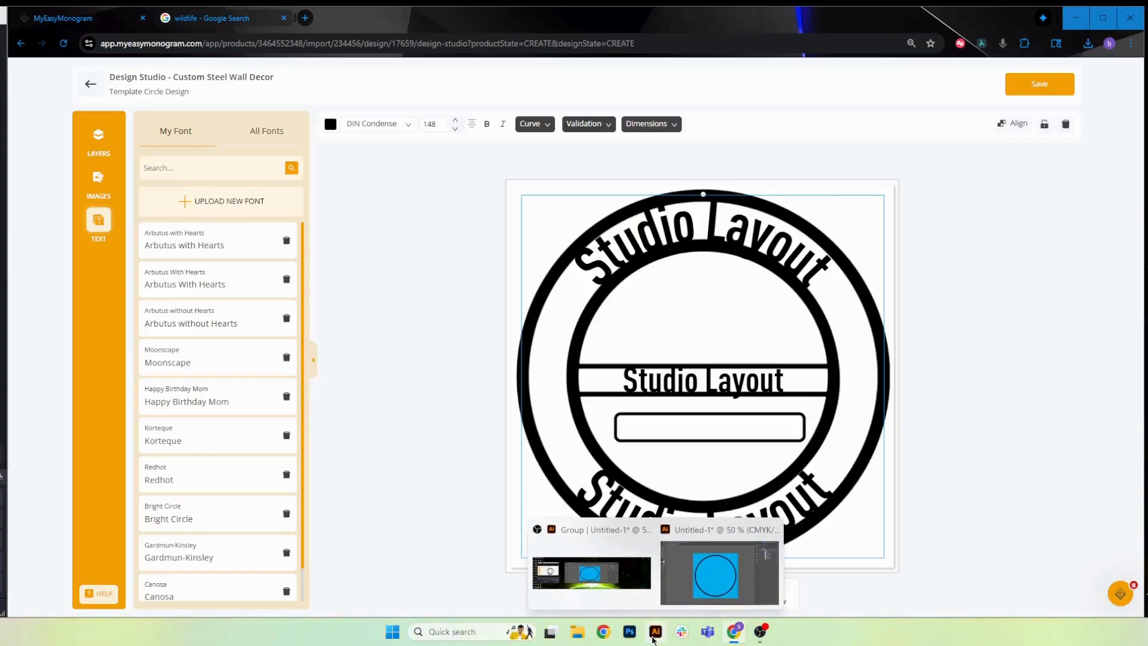
{"action": "left_click", "coordinate": [705, 571]}
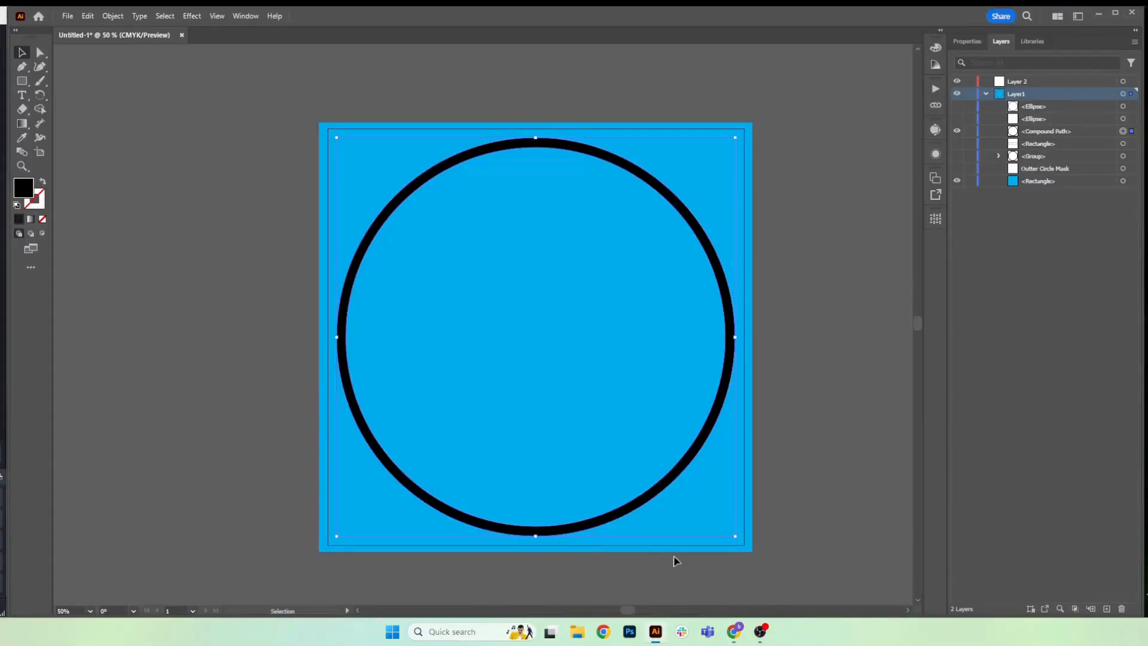
{"action": "double_click", "coordinate": [651, 491]}
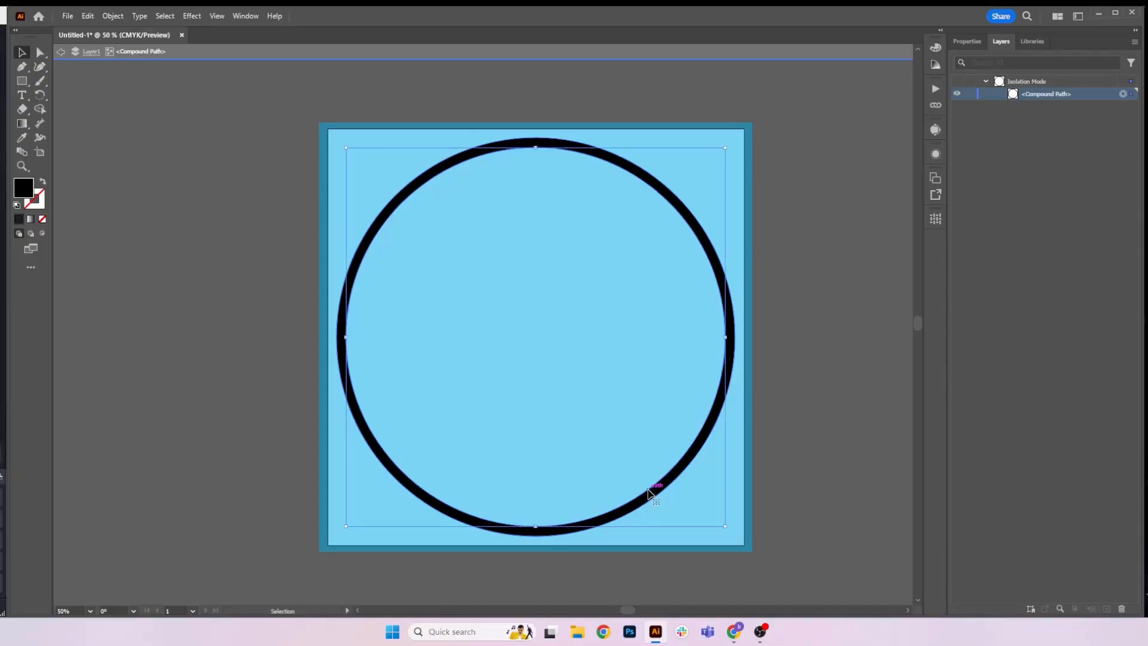
{"action": "left_click", "coordinate": [967, 41]}
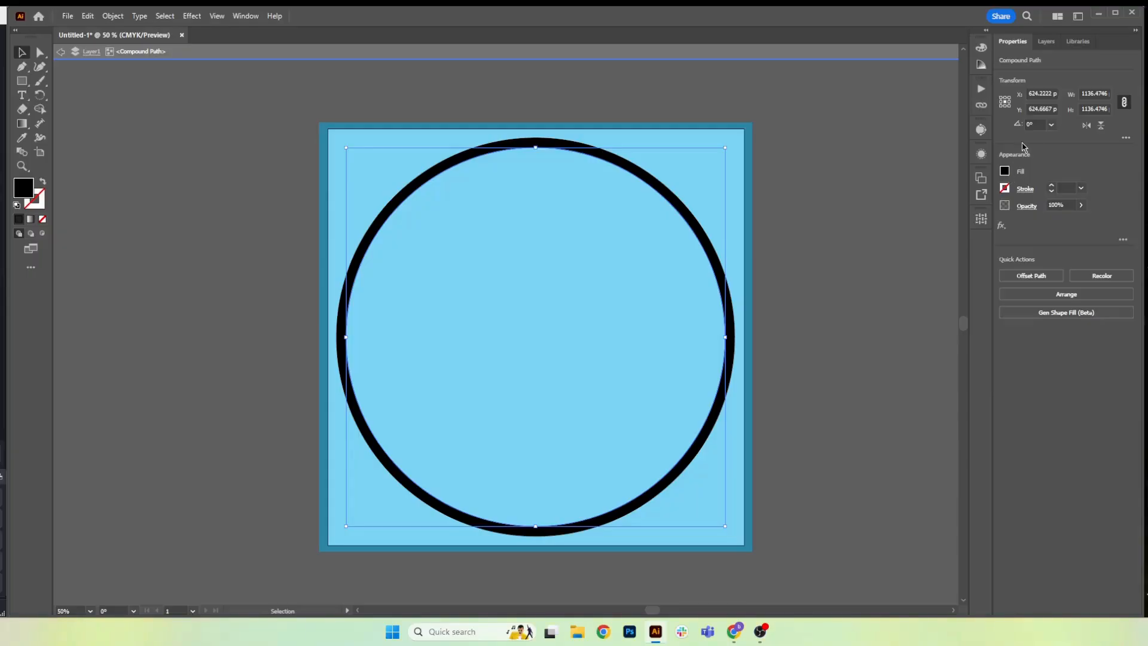
- Try sizes of 900 px and 750 px for the ring's inner circle, keeping its proportions
{"action": "left_click", "coordinate": [1085, 94]}
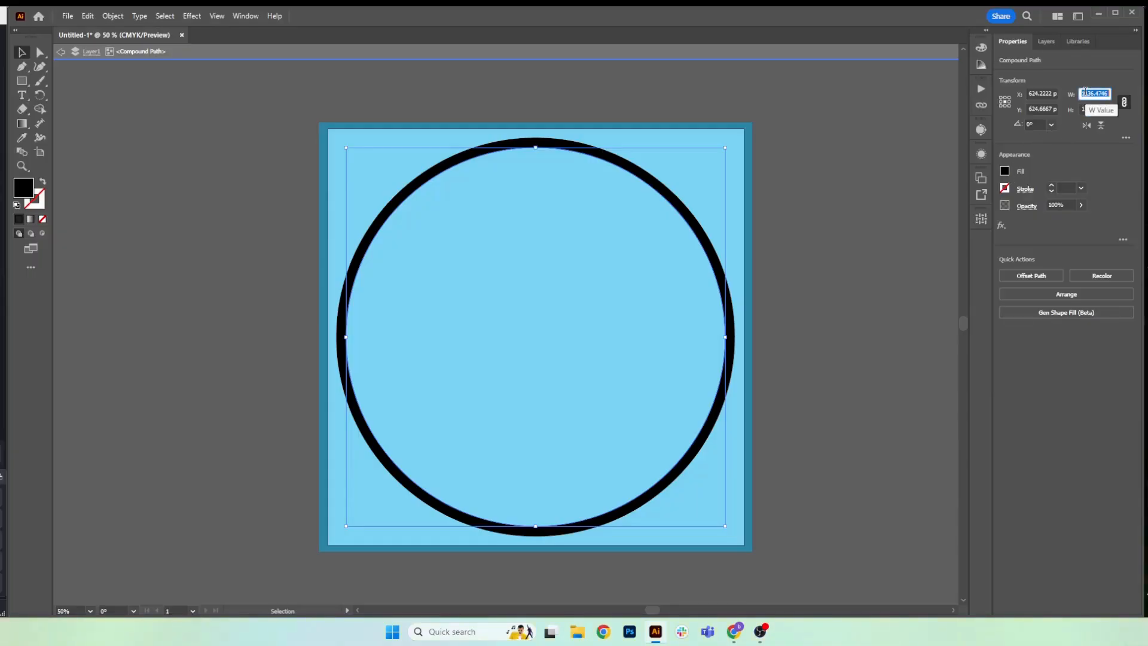
{"action": "type", "text": "900"}
{"action": "key", "text": "Return"}
{"action": "left_click", "coordinate": [1085, 93]}
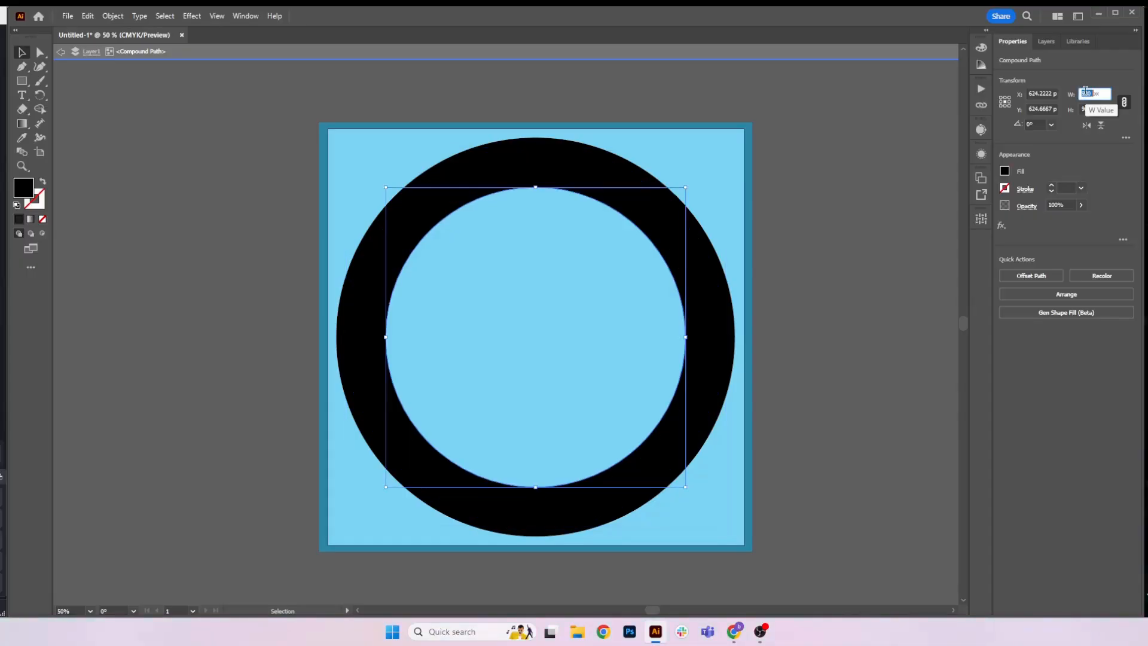
{"action": "type", "text": "750"}
{"action": "key", "text": "Return"}
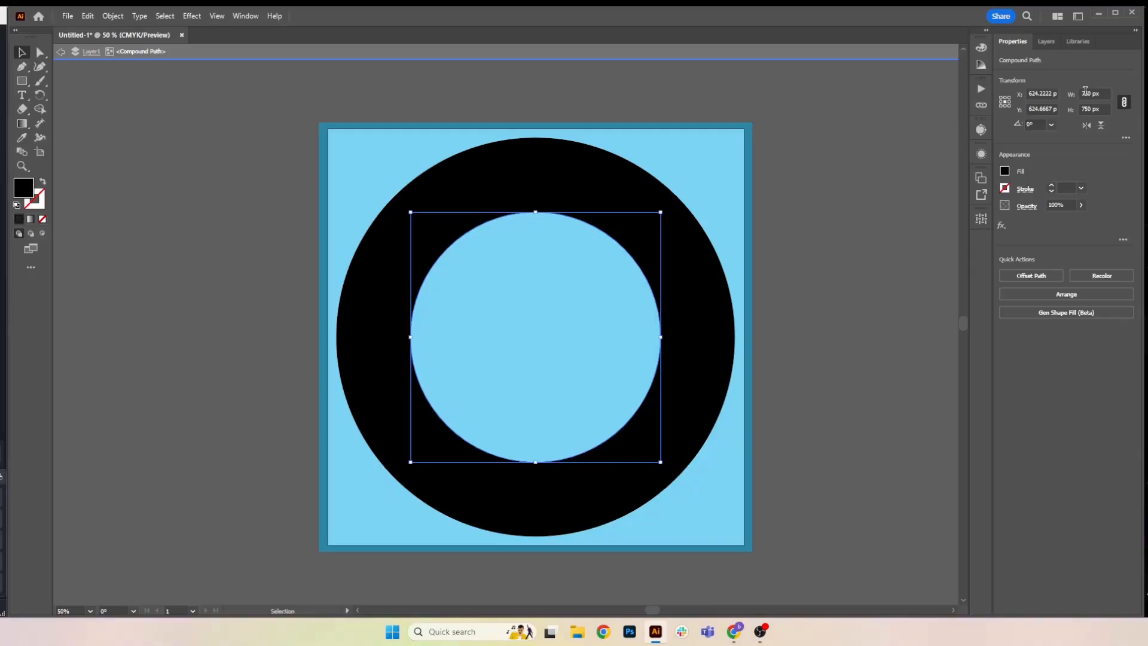
- Fill the ring with white and give it a 1 pt black stroke
{"action": "left_click", "coordinate": [1004, 172]}
{"action": "left_click", "coordinate": [892, 214]}
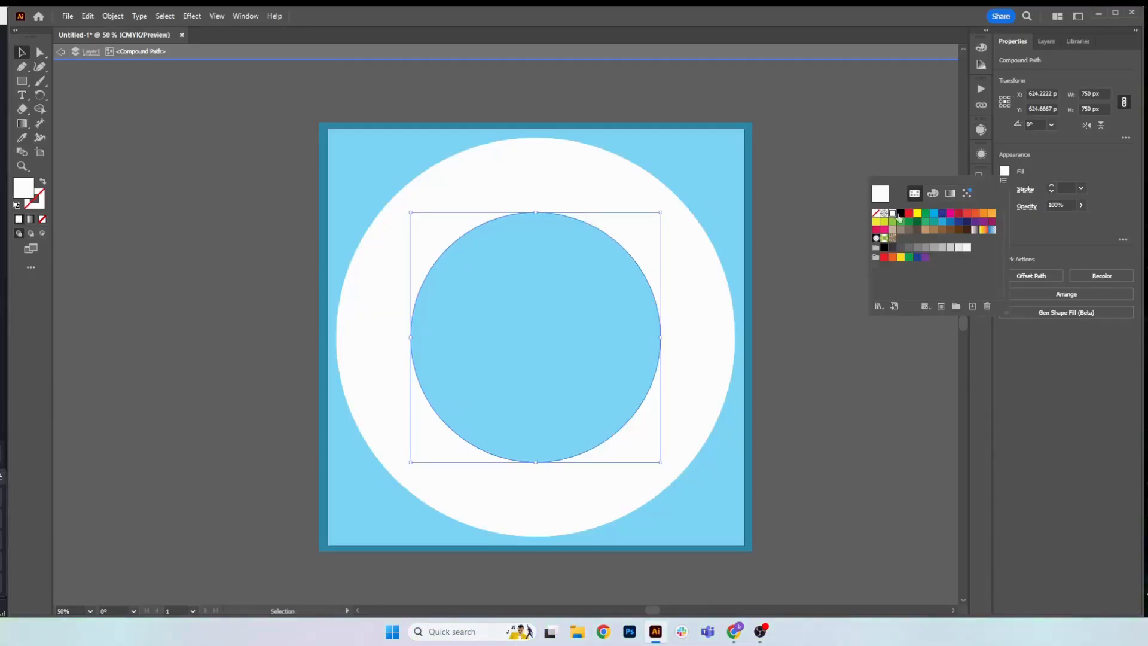
{"action": "left_click", "coordinate": [1054, 191]}
{"action": "left_click", "coordinate": [1052, 186]}
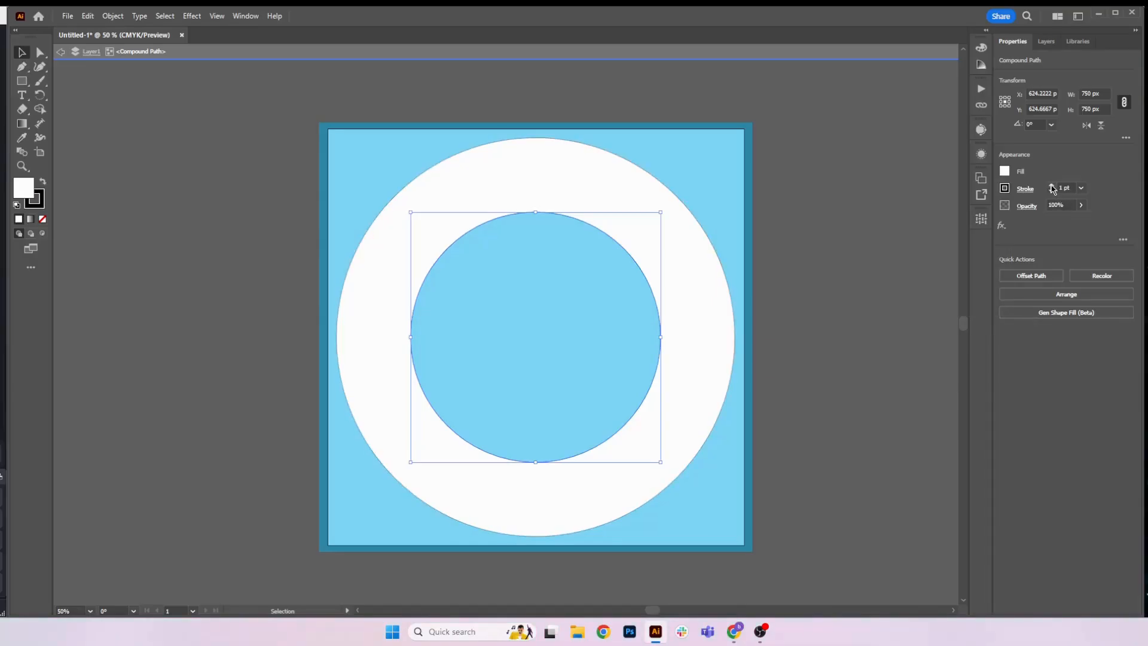
- Thicken the ring's black stroke to 45 pt
{"action": "left_click", "coordinate": [1052, 185]}
{"action": "left_click", "coordinate": [1052, 186]}
{"action": "left_click", "coordinate": [1052, 186]}
{"action": "left_click", "coordinate": [1052, 186]}
{"action": "left_click", "coordinate": [1052, 186]}
{"action": "left_click", "coordinate": [1052, 186]}
{"action": "left_click", "coordinate": [1052, 186]}
{"action": "left_click", "coordinate": [1052, 186]}
{"action": "left_click", "coordinate": [1053, 186]}
{"action": "left_click", "coordinate": [1053, 186]}
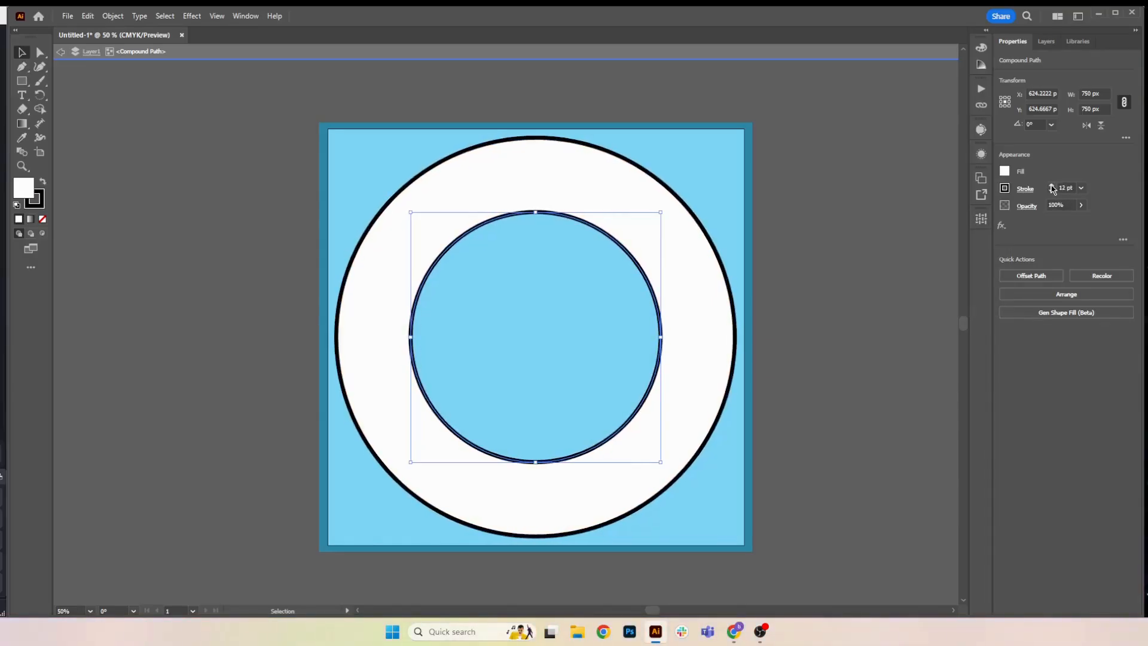
{"action": "left_click", "coordinate": [1052, 186]}
{"action": "left_click", "coordinate": [1053, 186]}
{"action": "left_click", "coordinate": [1052, 186]}
{"action": "left_click", "coordinate": [1052, 186]}
{"action": "left_click", "coordinate": [1052, 186]}
{"action": "double_click", "coordinate": [1065, 188]}
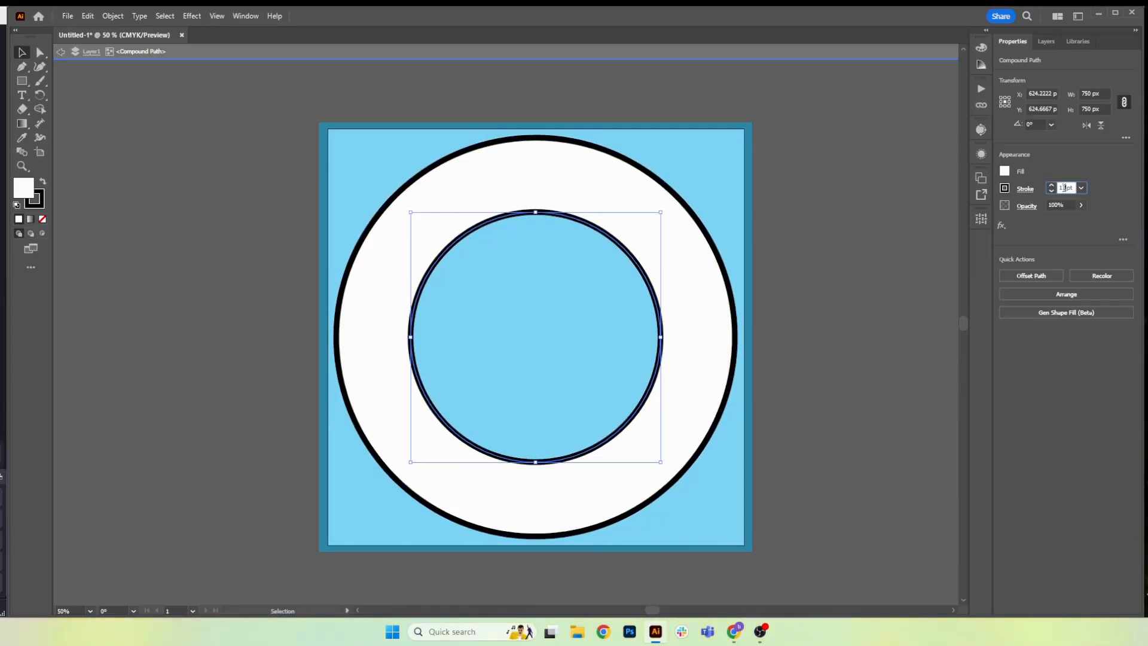
{"action": "type", "text": "45"}
{"action": "key", "text": "Return"}
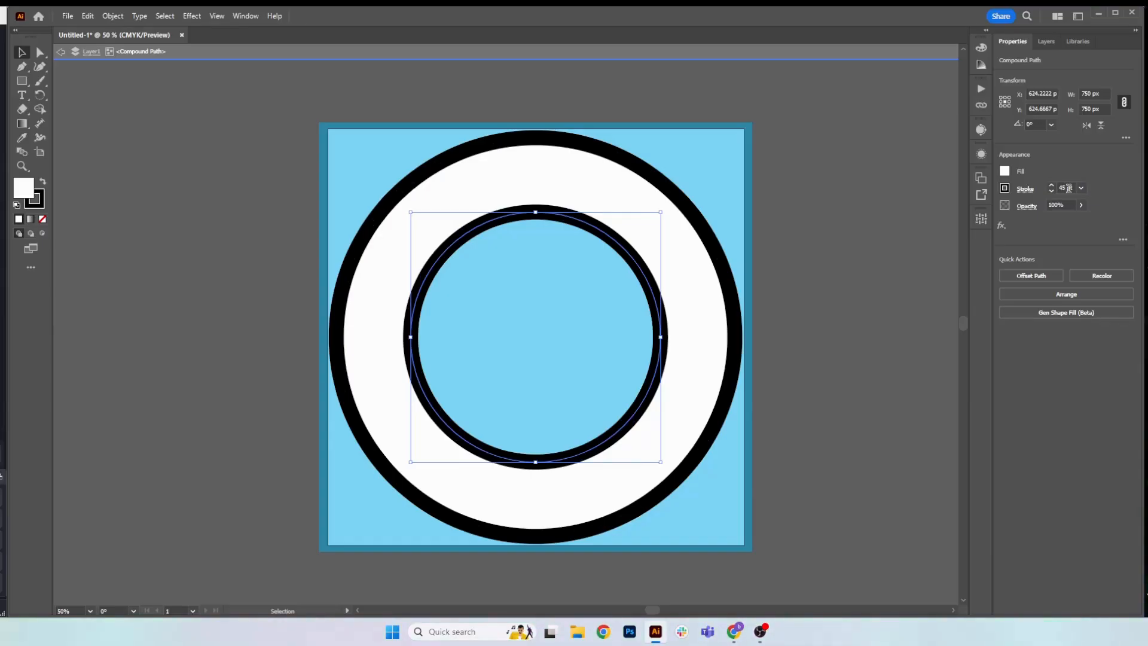
- Reduce the ring's black stroke to 32 pt
{"action": "left_click", "coordinate": [1051, 192]}
{"action": "left_click", "coordinate": [1051, 192]}
{"action": "left_click", "coordinate": [1051, 192]}
{"action": "left_click", "coordinate": [1051, 192]}
{"action": "left_click", "coordinate": [1051, 192]}
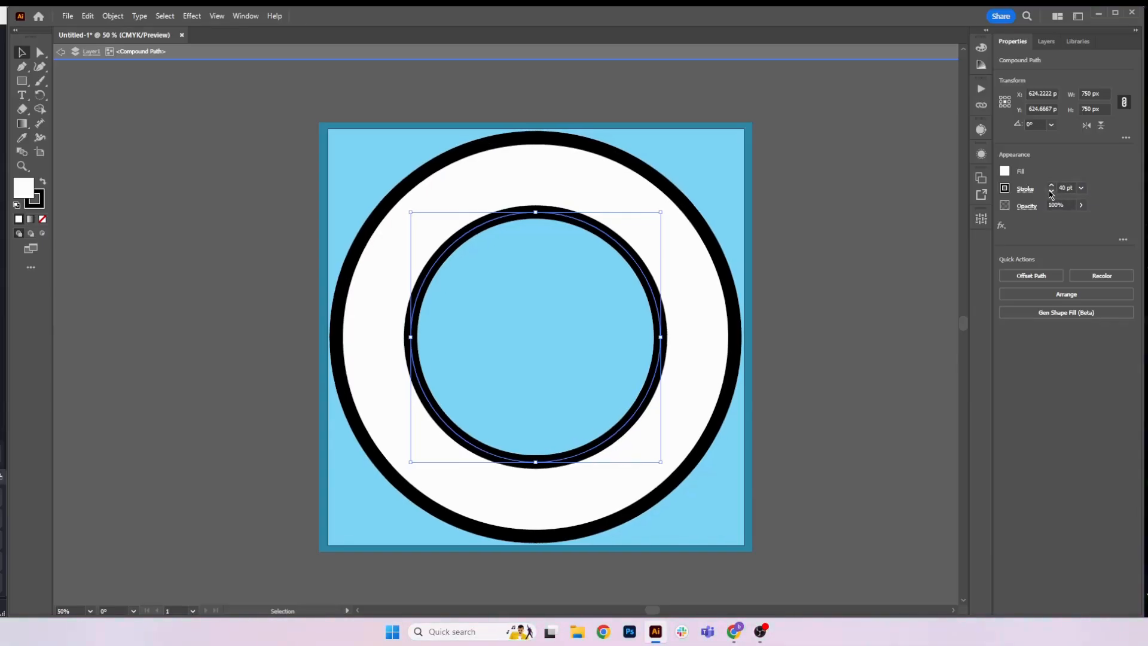
{"action": "left_click", "coordinate": [1051, 192]}
{"action": "left_click", "coordinate": [1051, 192]}
{"action": "left_click", "coordinate": [1051, 192]}
{"action": "left_click", "coordinate": [1050, 192]}
{"action": "left_click", "coordinate": [1051, 192]}
{"action": "left_click", "coordinate": [1050, 192]}
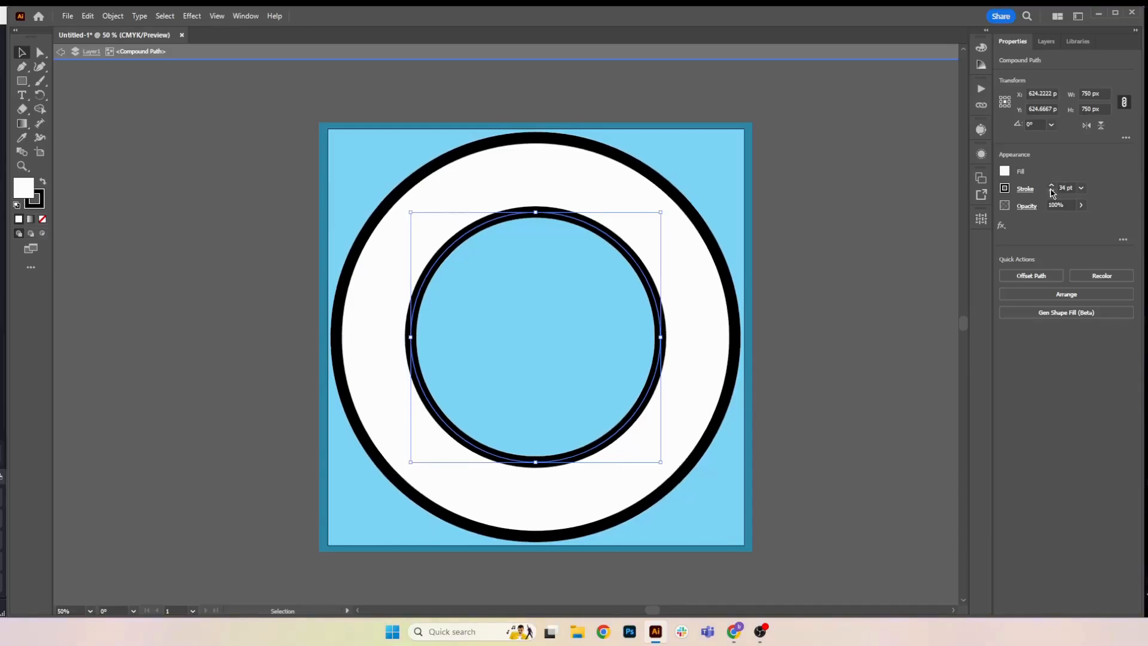
{"action": "left_click", "coordinate": [1051, 192]}
{"action": "left_click", "coordinate": [1051, 192]}
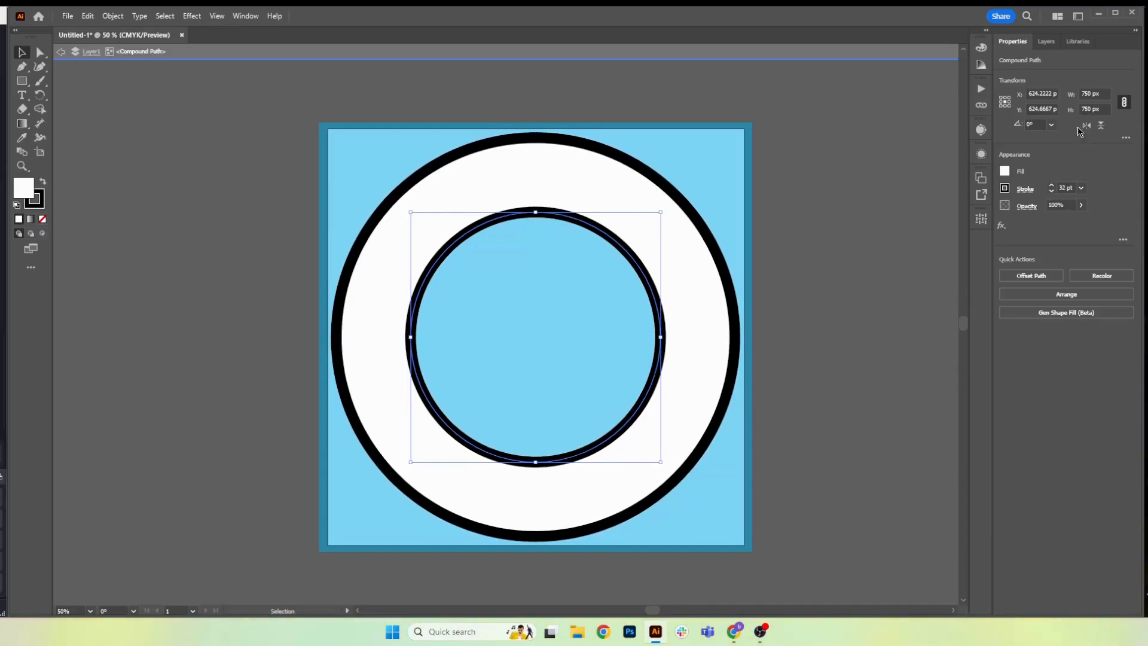
- Enlarge the ring's inner circle through 800 and 820 px to 860 px, and exit isolation mode
{"action": "double_click", "coordinate": [1085, 95]}
{"action": "type", "text": "800"}
{"action": "key", "text": "Return"}
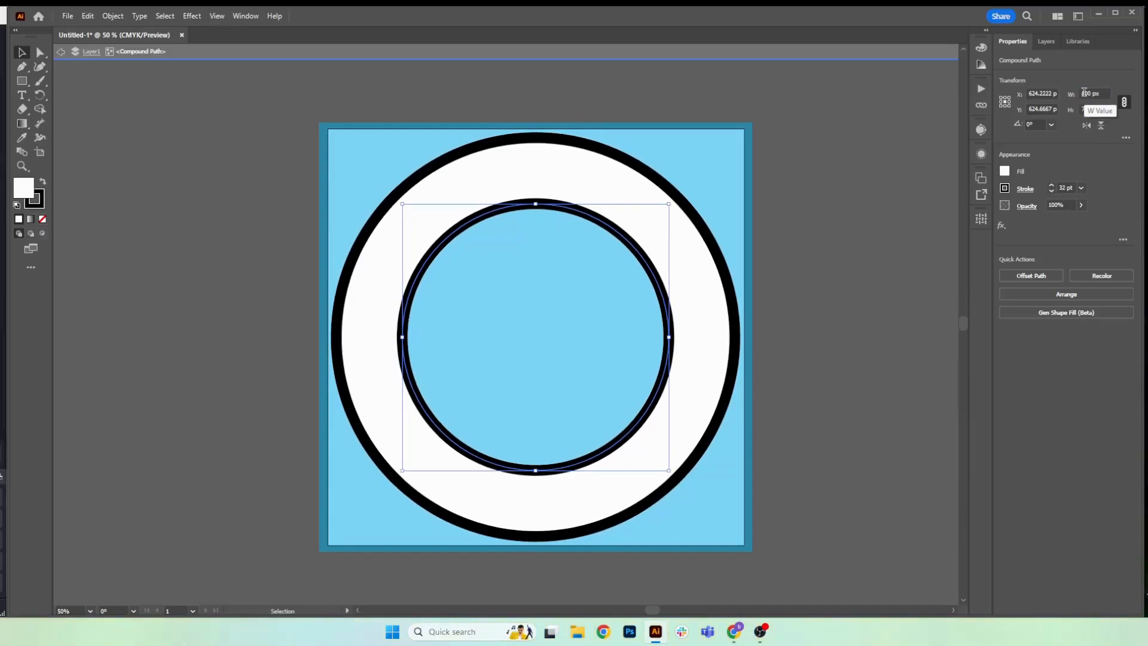
{"action": "double_click", "coordinate": [1083, 93]}
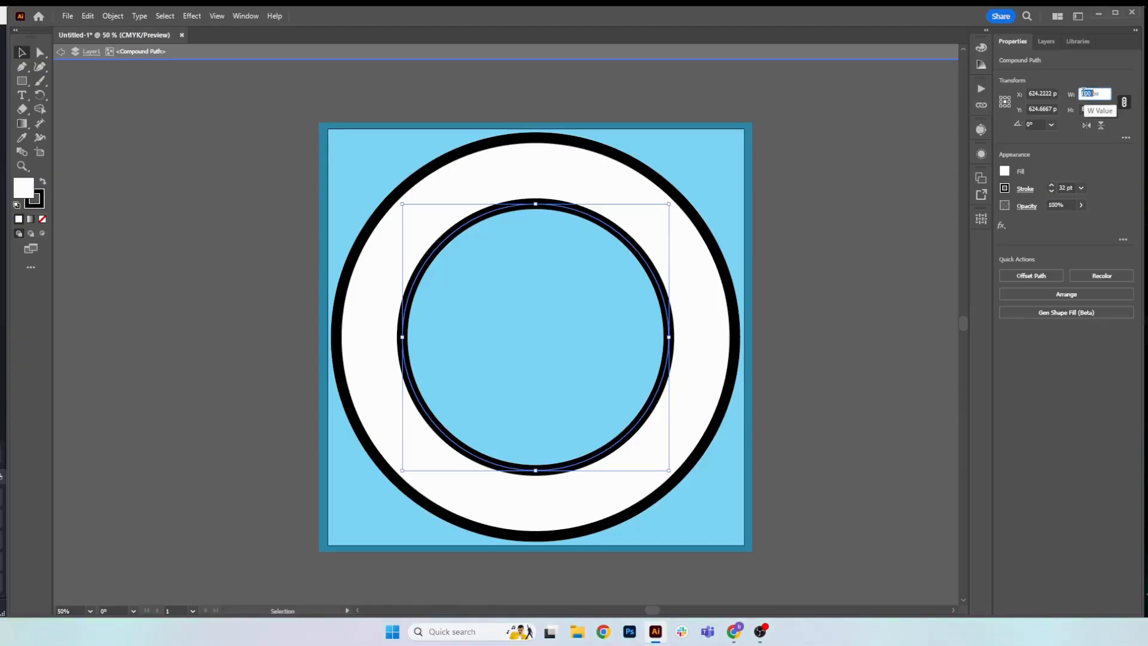
{"action": "type", "text": "820"}
{"action": "key", "text": "Return"}
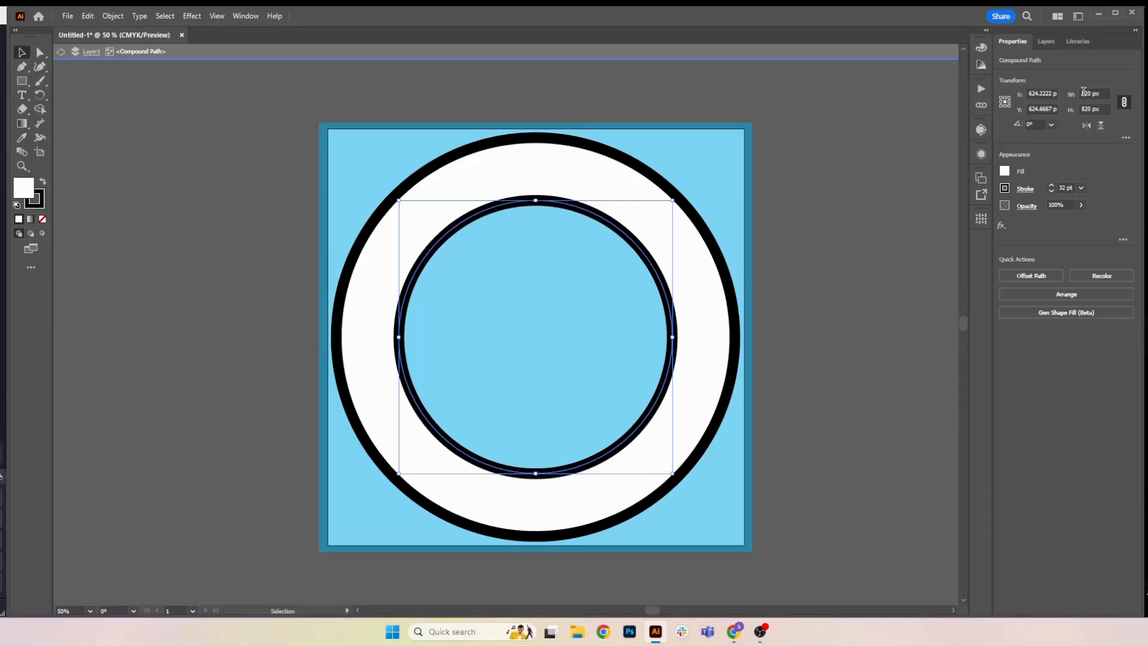
{"action": "double_click", "coordinate": [1083, 93]}
{"action": "type", "text": "860"}
{"action": "key", "text": "Return"}
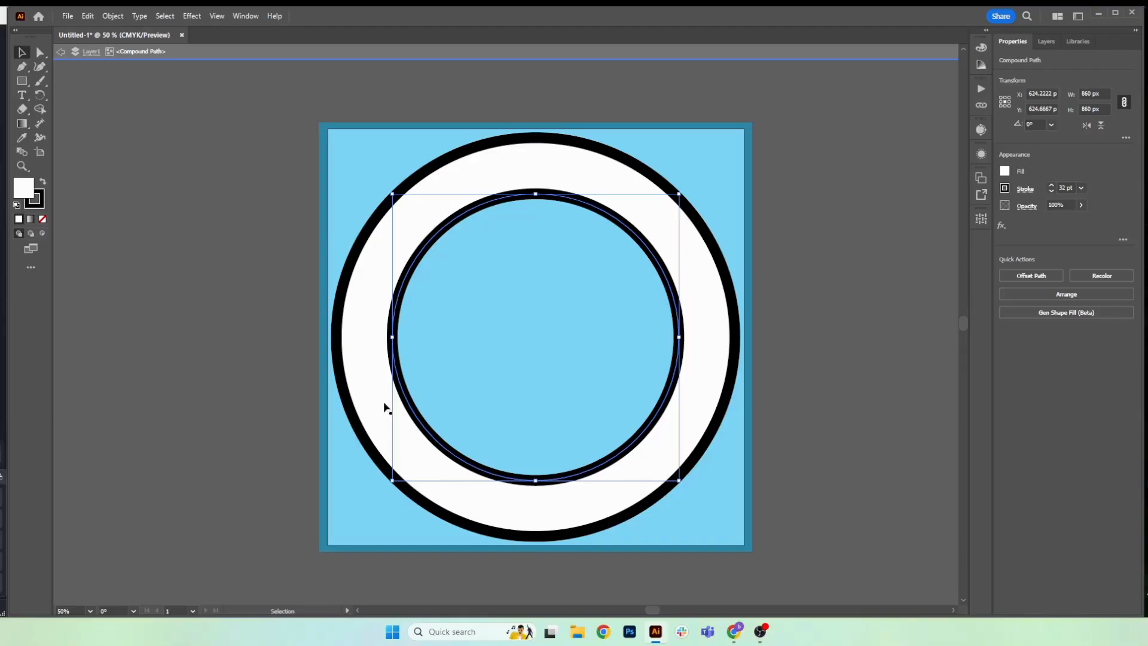
{"action": "left_click", "coordinate": [193, 310]}
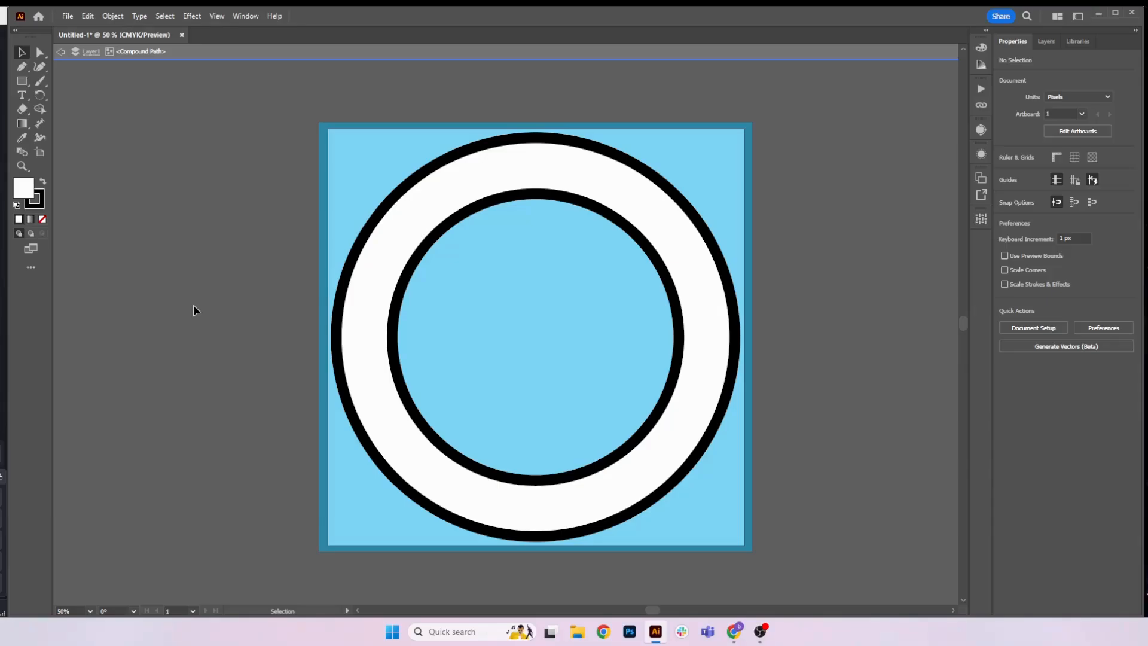
{"action": "double_click", "coordinate": [679, 113]}
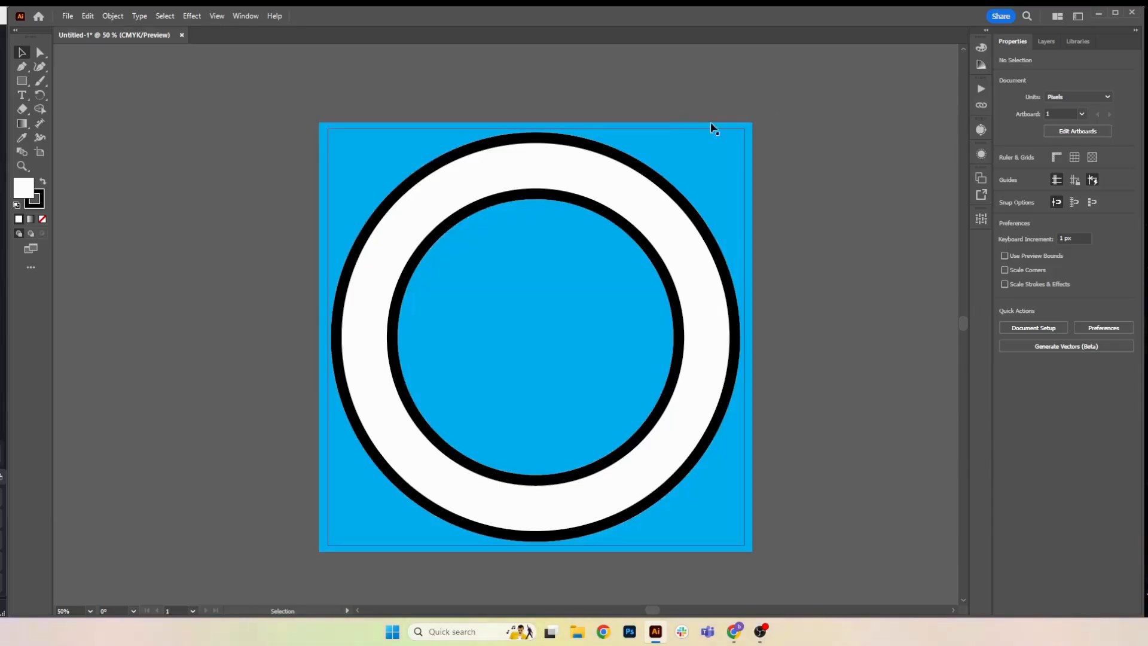
- Hide the blue background rectangle and export the double ring with Save for Web to Downloads, under a file name starting with "ci"
{"action": "left_click", "coordinate": [1043, 42]}
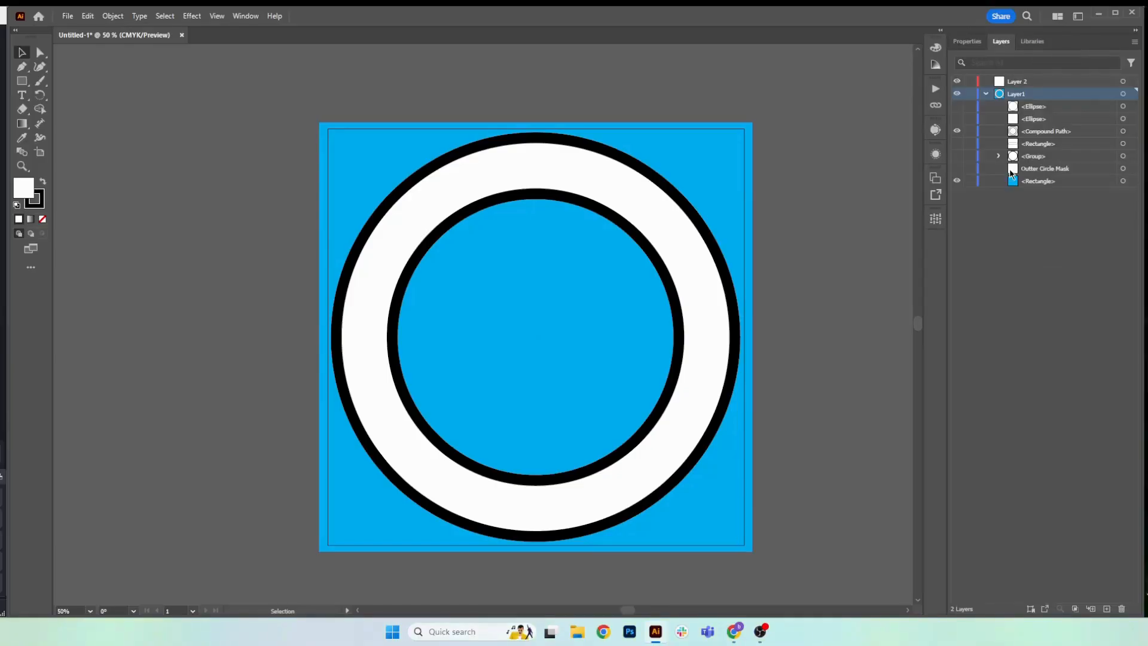
{"action": "left_click", "coordinate": [957, 181]}
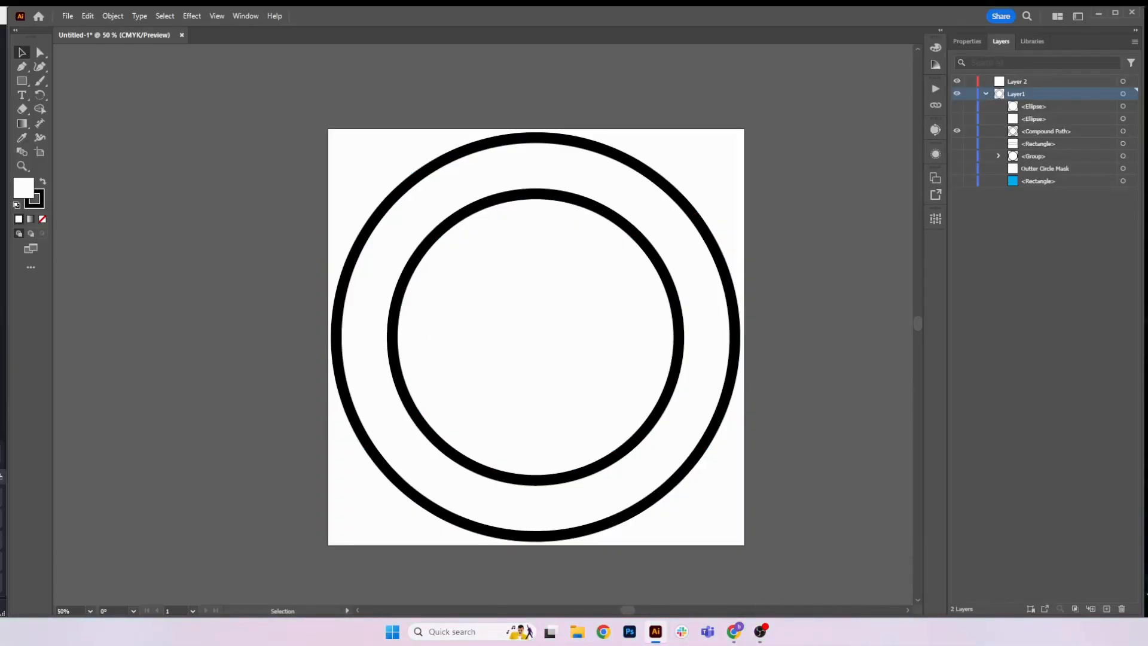
{"action": "left_click", "coordinate": [67, 16]}
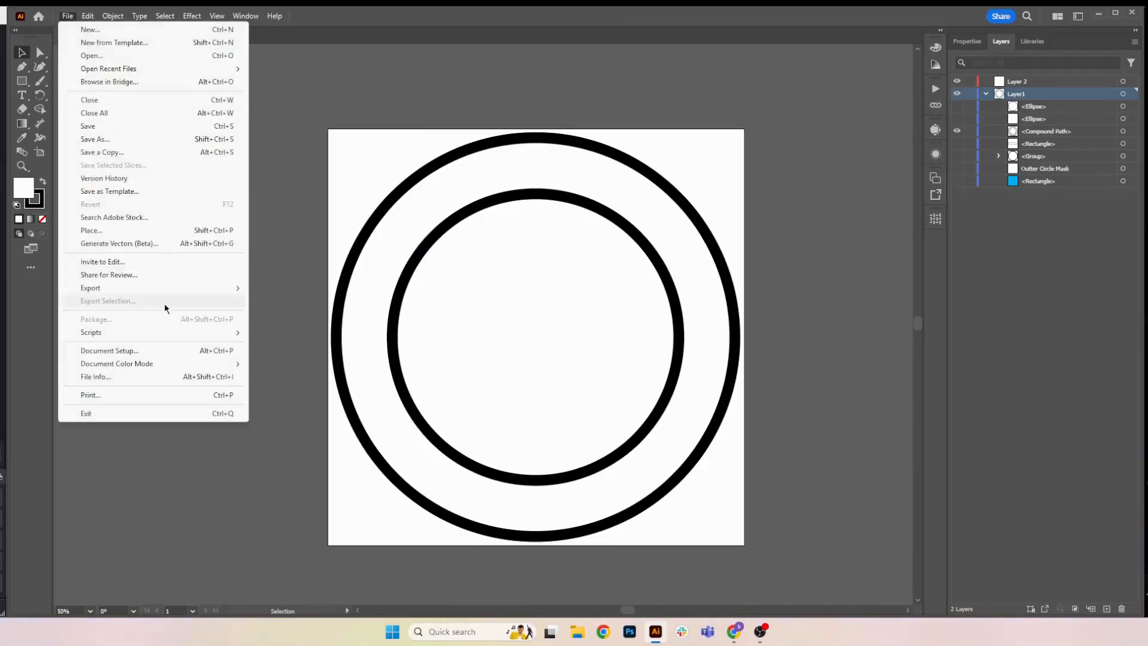
{"action": "mouse_move", "coordinate": [143, 290]}
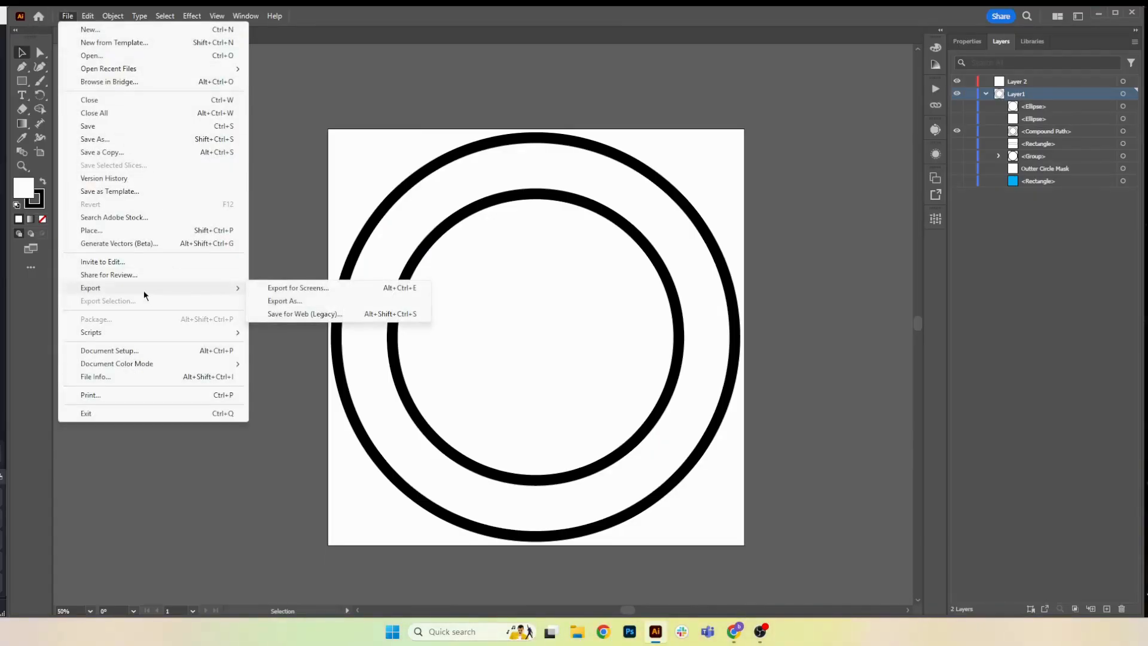
{"action": "left_click", "coordinate": [284, 314]}
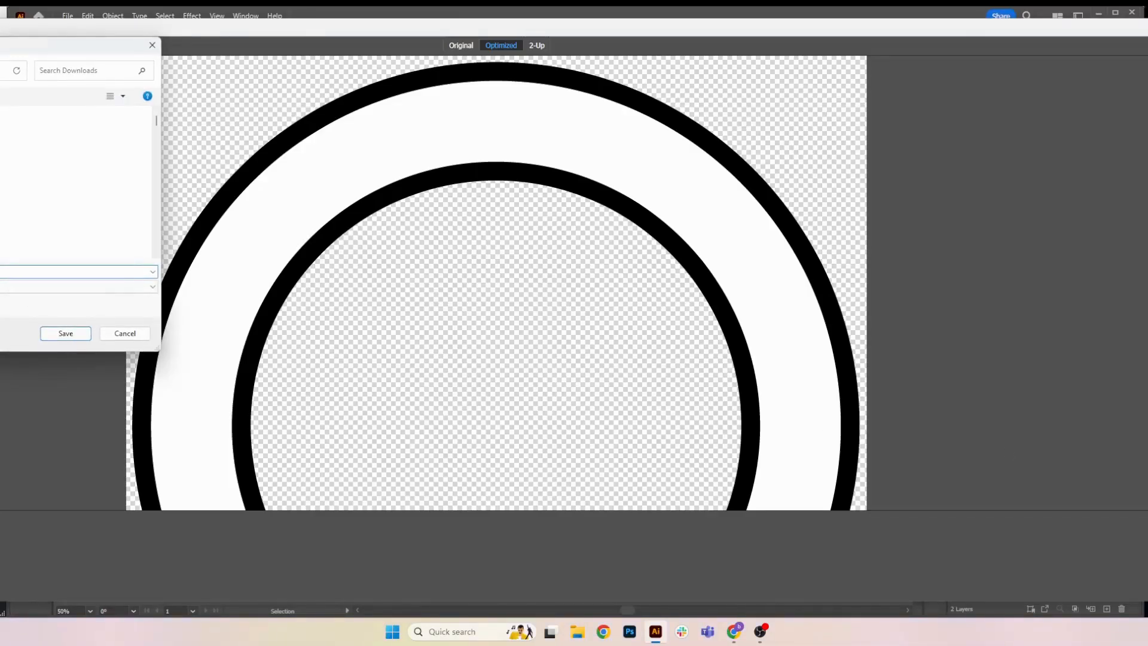
{"action": "type", "text": "ci"}
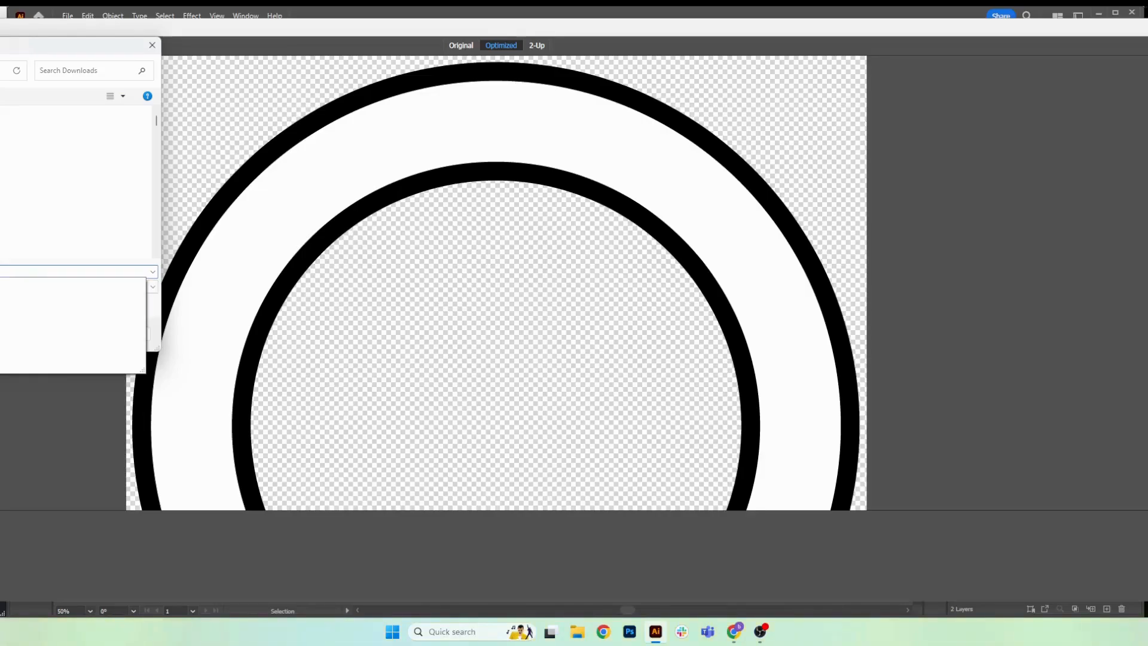
{"action": "key", "text": "Return"}
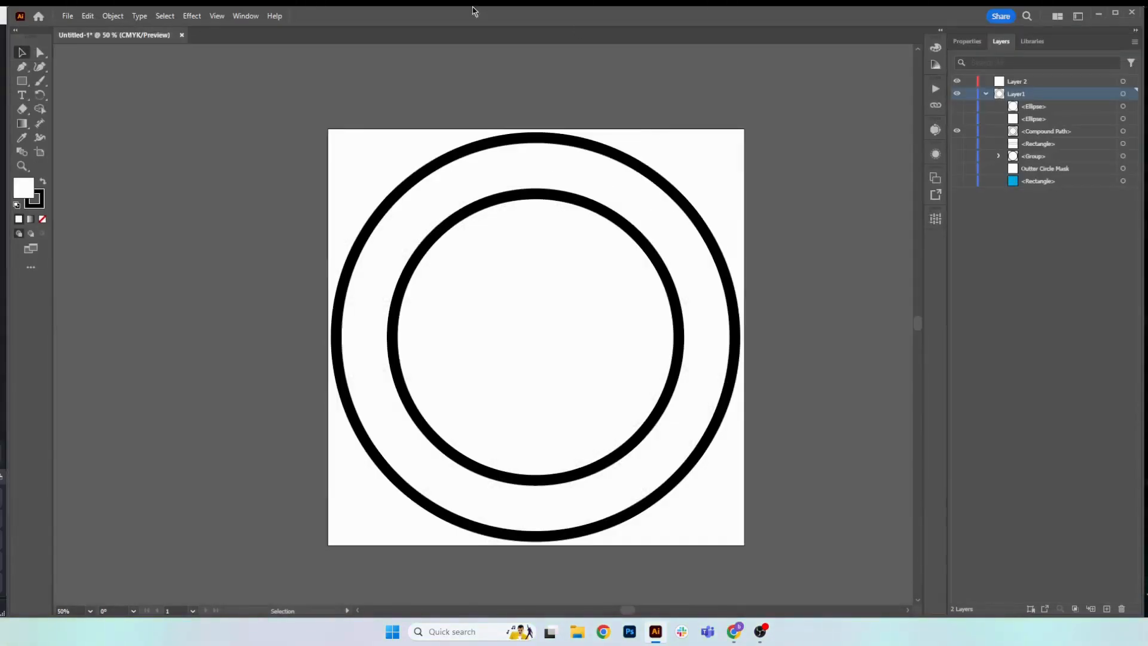
- Switch back to the MyEasyMonogram design studio and hide the Base Design and Image-10 name bar layers
{"action": "left_click", "coordinate": [1098, 15]}
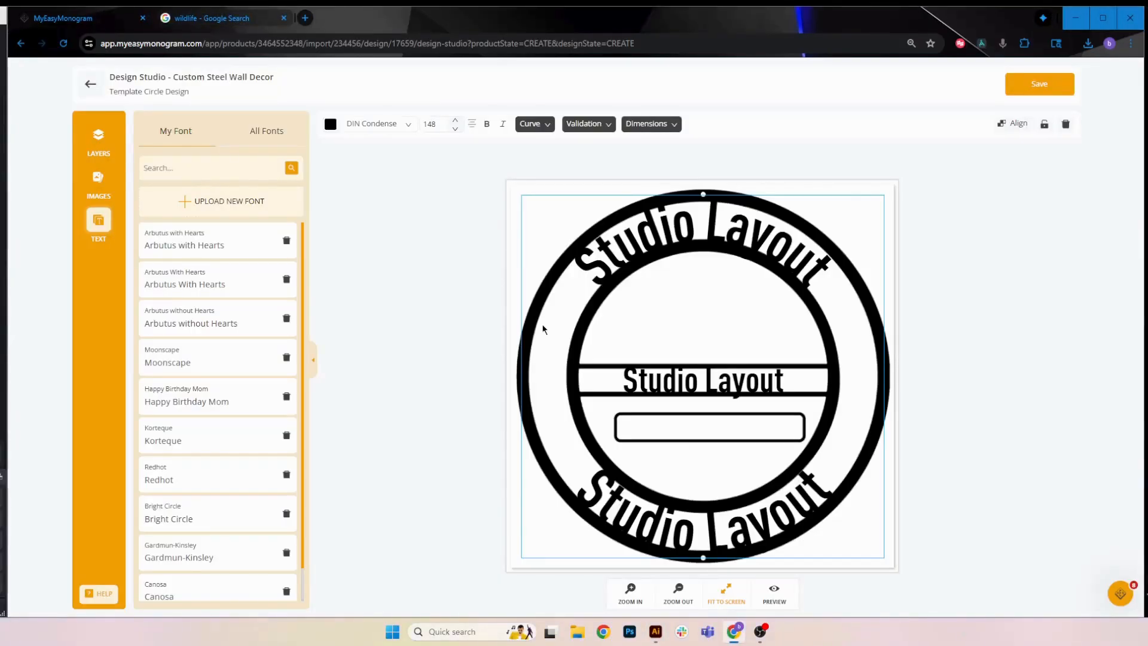
{"action": "left_click", "coordinate": [670, 420]}
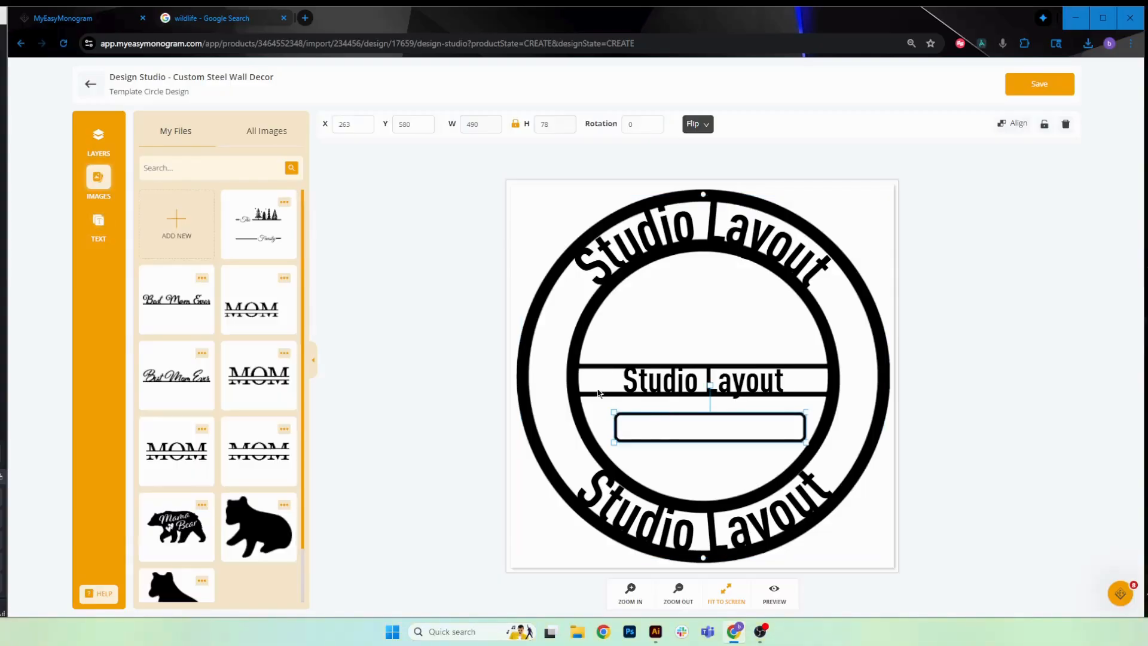
{"action": "left_click", "coordinate": [575, 386]}
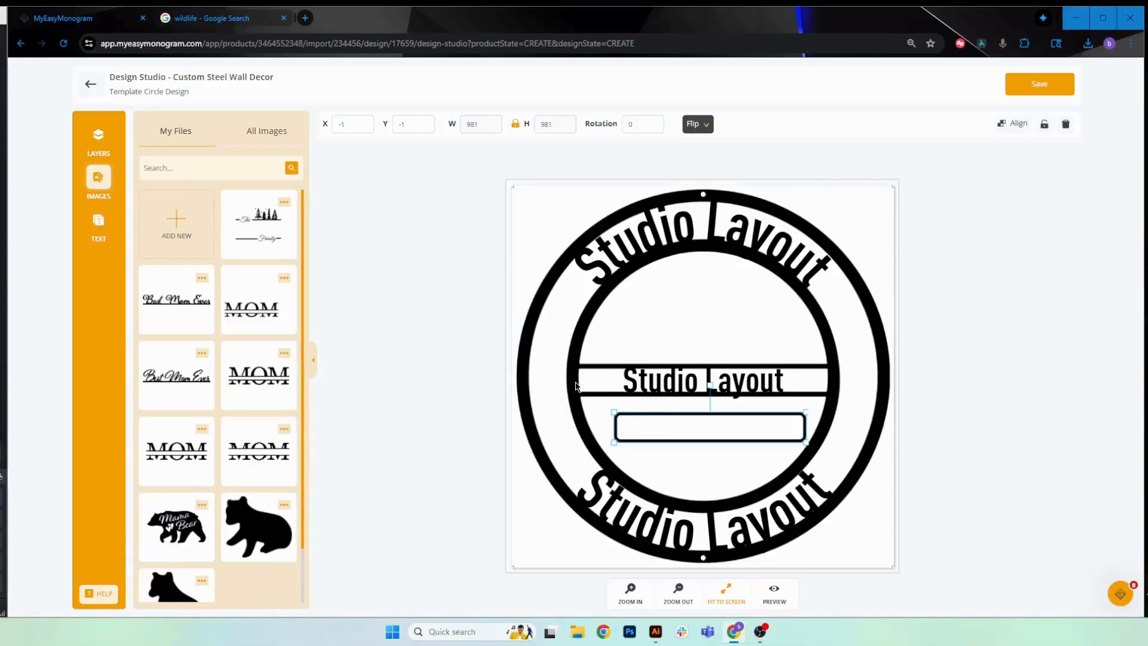
{"action": "left_click", "coordinate": [99, 135]}
{"action": "left_click", "coordinate": [159, 266]}
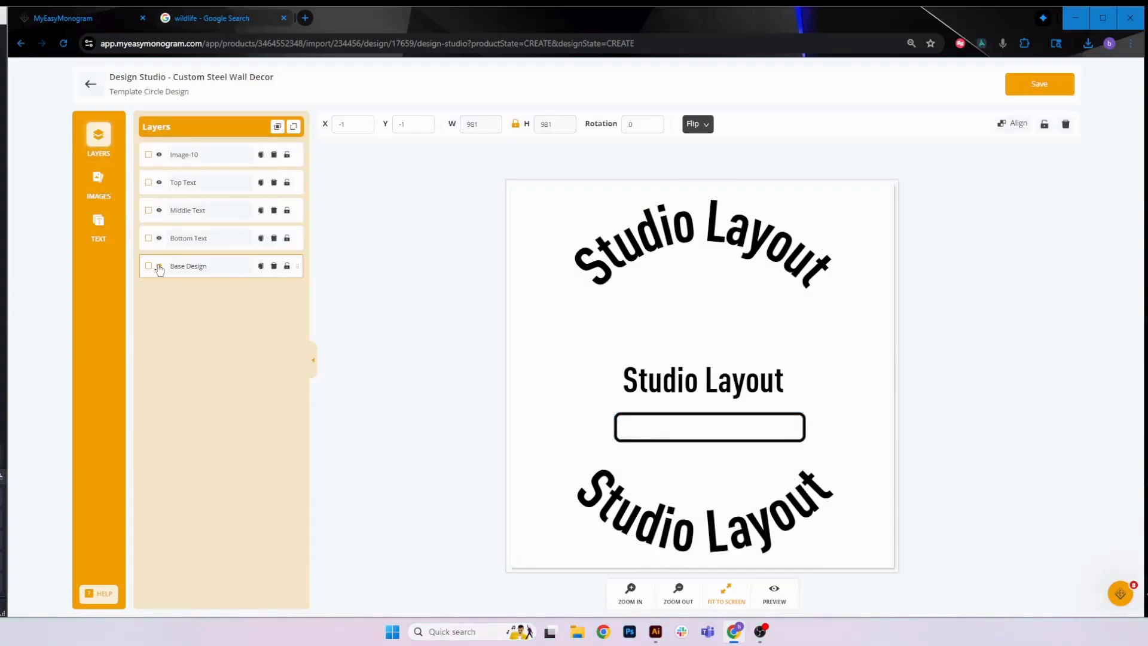
{"action": "left_click", "coordinate": [159, 155]}
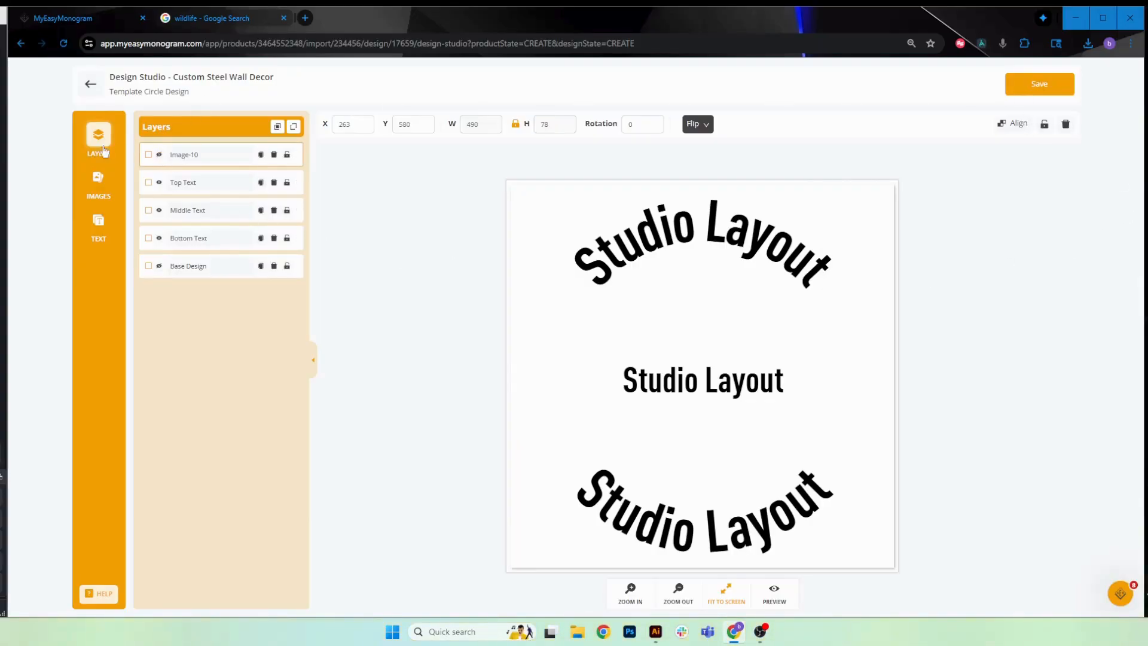
- Start a new image upload with the Ring PNG from Downloads, title it "Template Ring", and make it public
{"action": "left_click", "coordinate": [90, 174]}
{"action": "left_click", "coordinate": [190, 230]}
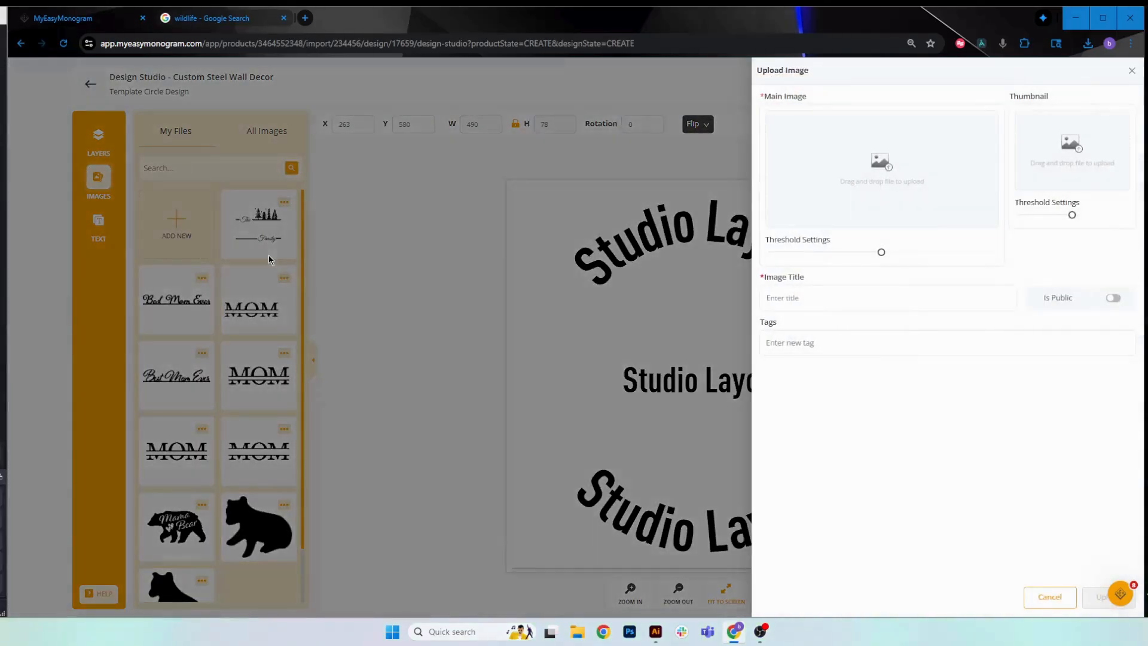
{"action": "left_click", "coordinate": [863, 148]}
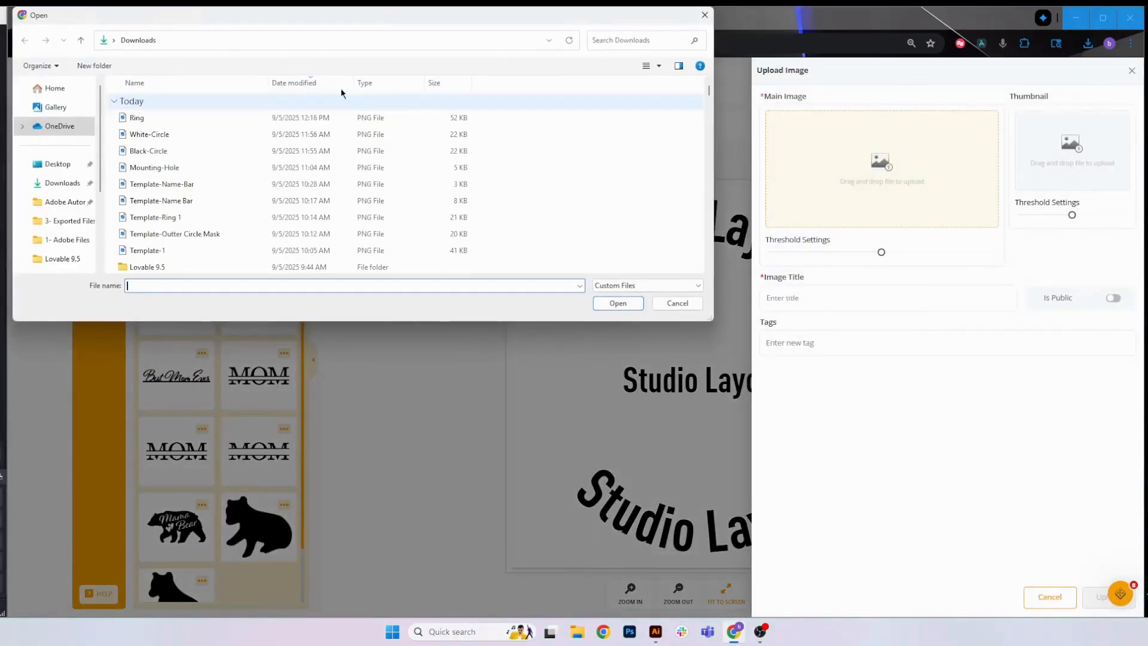
{"action": "left_click", "coordinate": [141, 117]}
{"action": "left_click", "coordinate": [610, 300]}
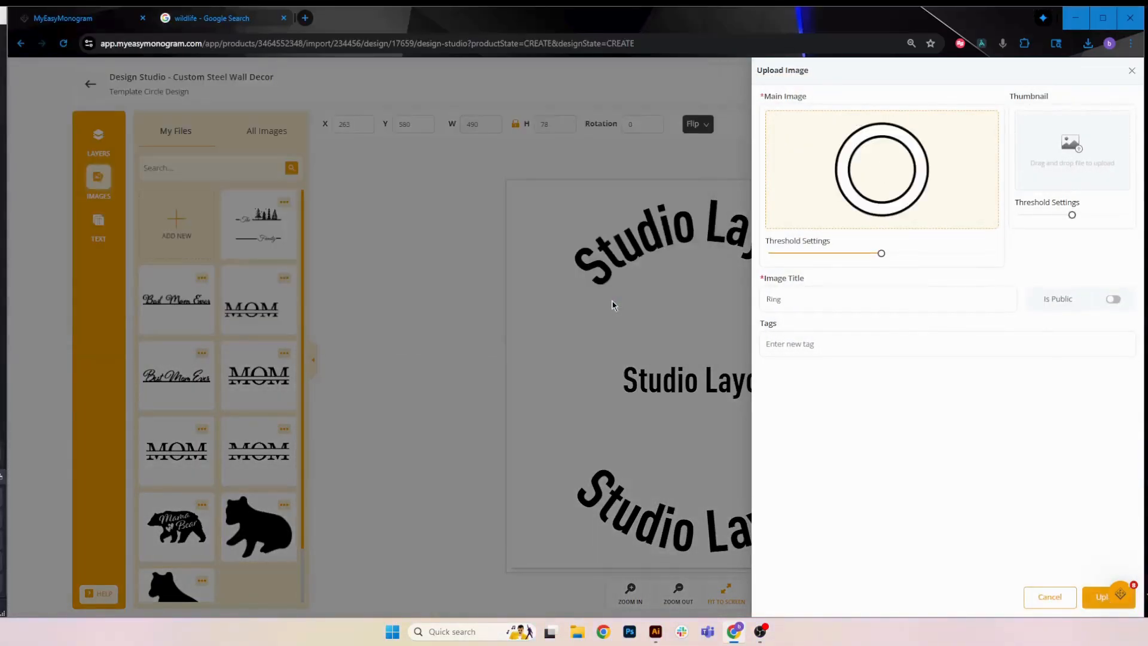
{"action": "left_click", "coordinate": [843, 298]}
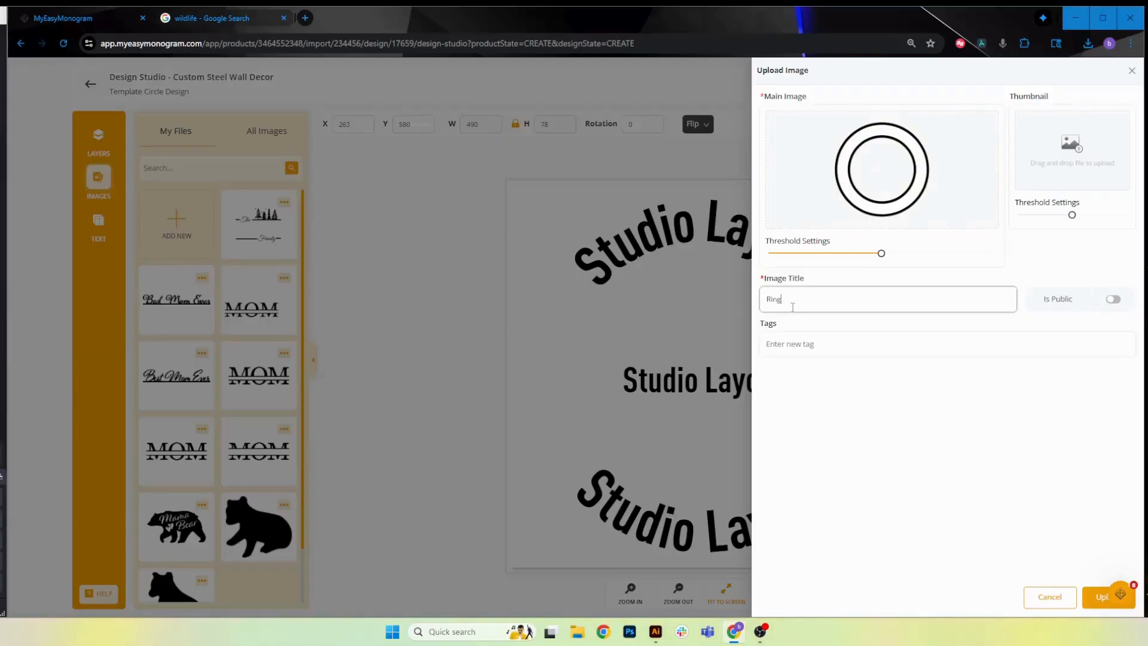
{"action": "type", "text": "Template"}
{"action": "left_click", "coordinate": [1113, 299]}
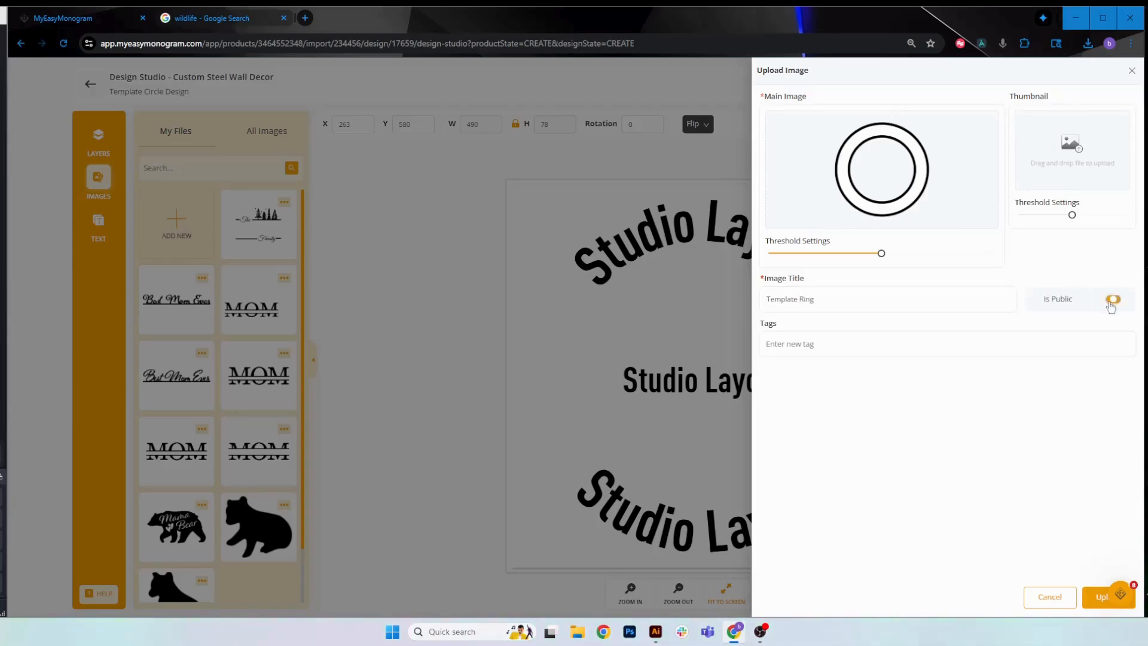
- Add the tags Template, Ring and Text to the ring image and upload it into the design
{"action": "left_click", "coordinate": [834, 349]}
{"action": "type", "text": "Template"}
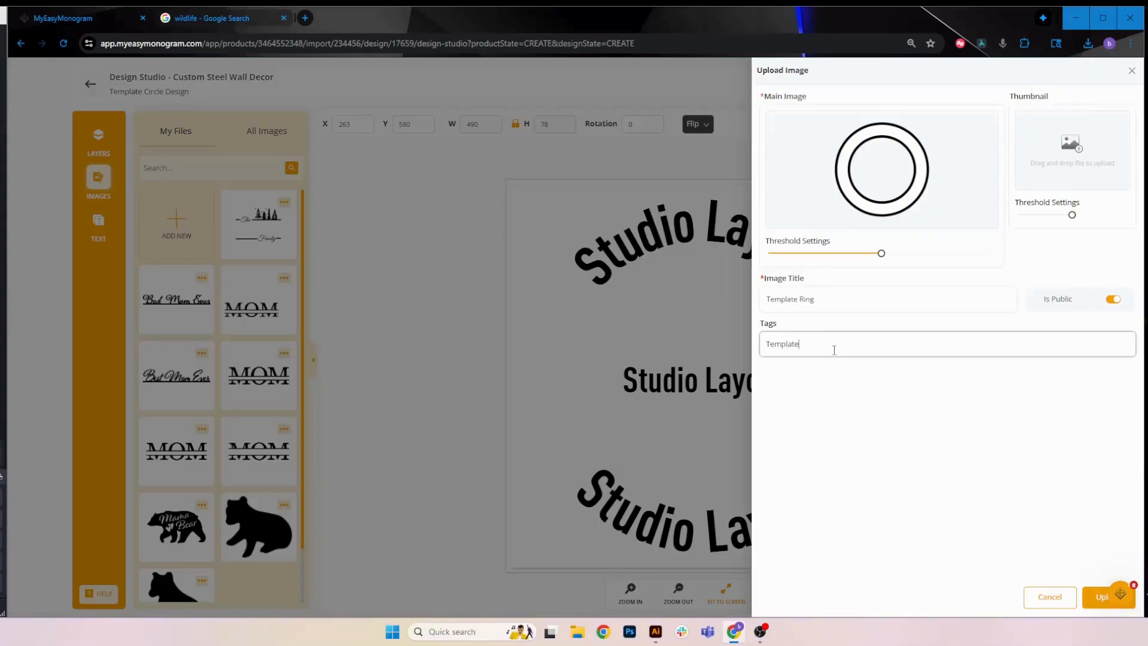
{"action": "key", "text": "Return"}
{"action": "type", "text": "Ring"}
{"action": "key", "text": "Return"}
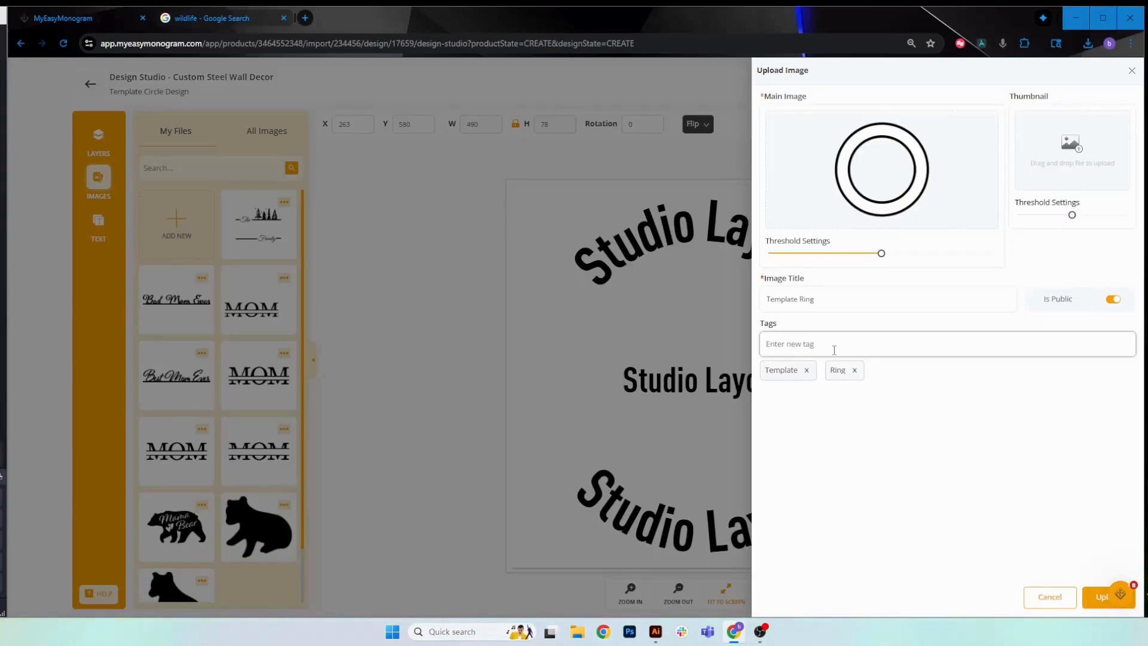
{"action": "type", "text": "Text"}
{"action": "key", "text": "Return"}
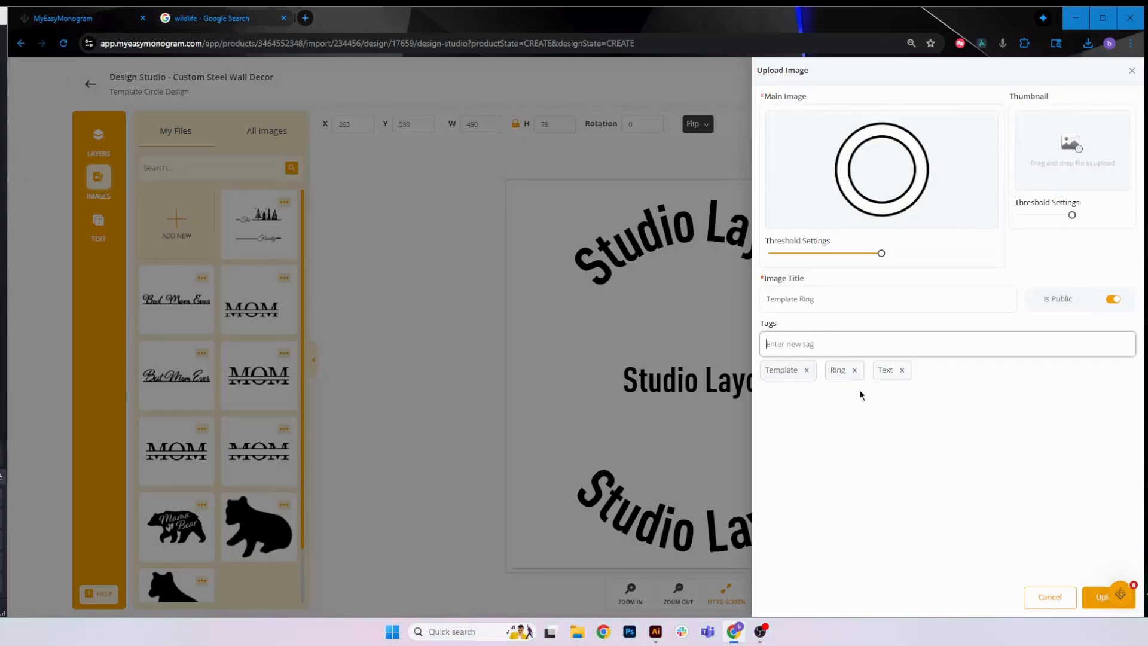
{"action": "left_click", "coordinate": [1096, 599]}
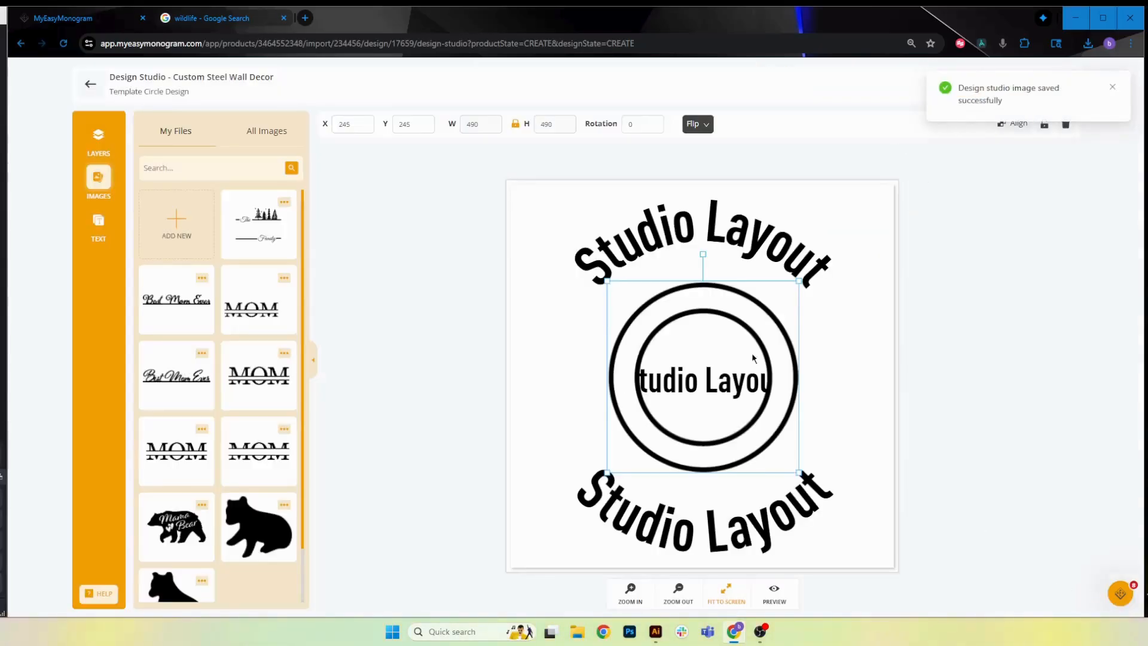
- Enlarge the ring to about 972 × 972 across the canvas and move its Image-11 layer beneath all other layers
{"action": "left_click_drag", "start_coordinate": [805, 283], "coordinate": [897, 191]}
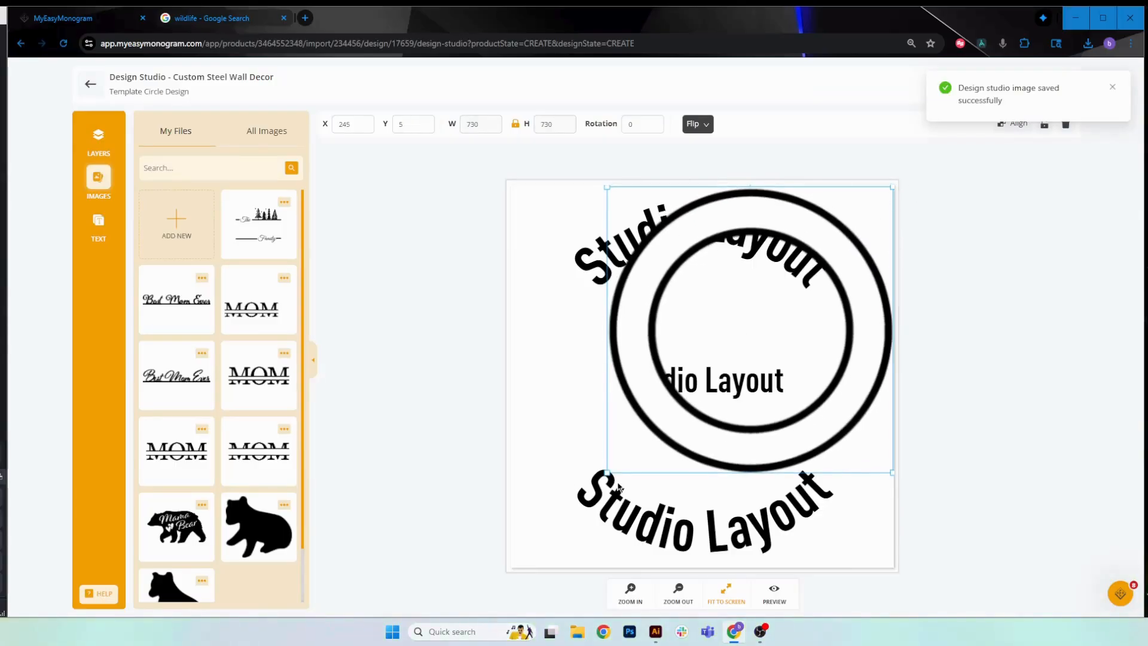
{"action": "left_click_drag", "start_coordinate": [604, 476], "coordinate": [497, 554]}
{"action": "left_click", "coordinate": [98, 137]}
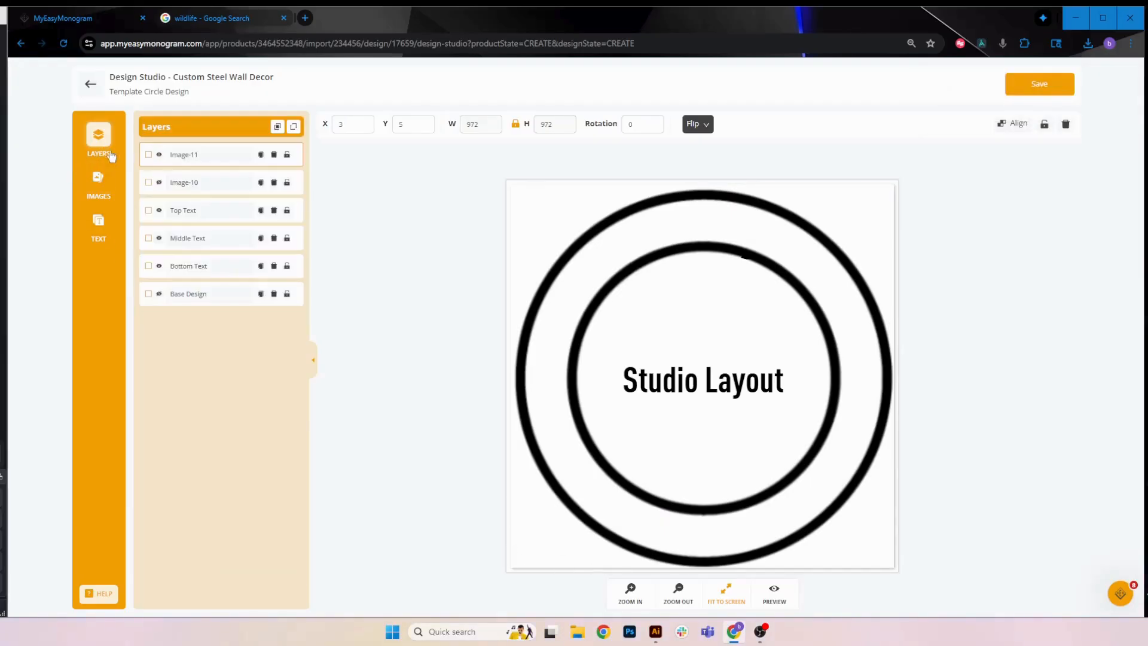
{"action": "left_click_drag", "start_coordinate": [297, 155], "coordinate": [298, 282]}
{"action": "left_click", "coordinate": [668, 598]}
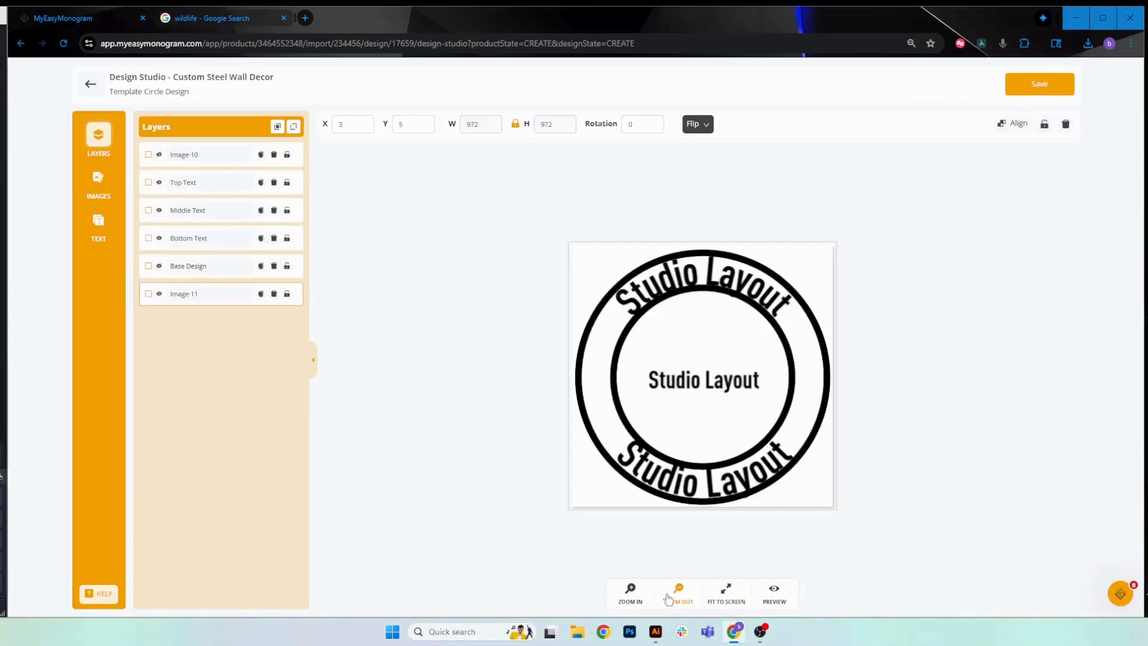
{"action": "left_click", "coordinate": [722, 593]}
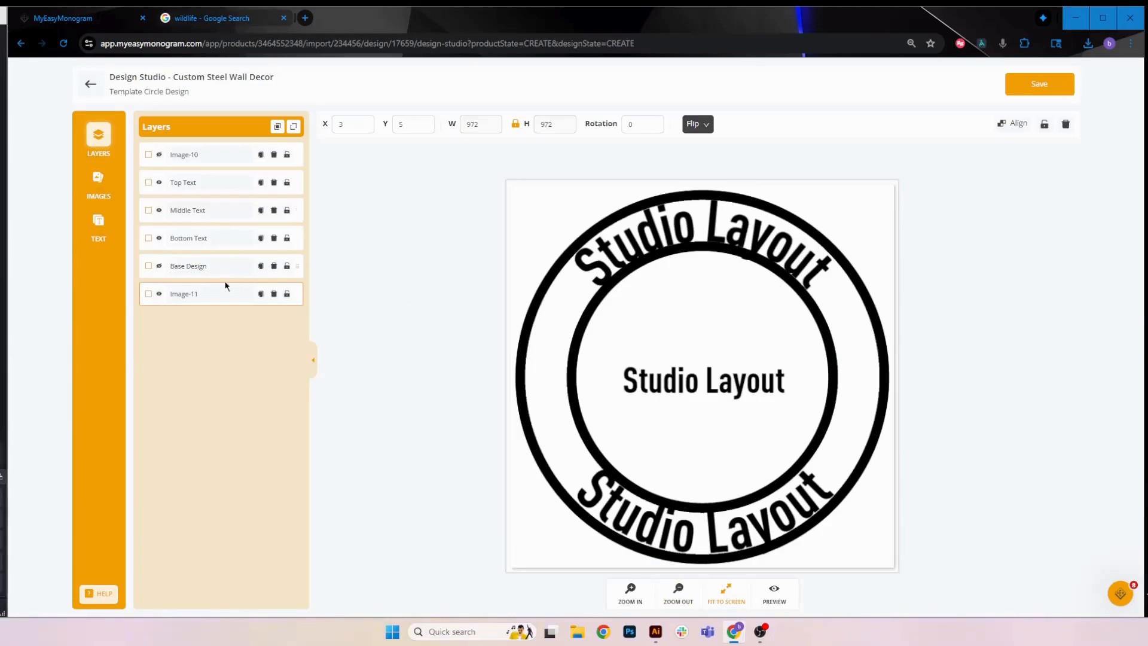
- Unlock the ring's proportions, set its width and height to 950, and centre it horizontally and vertically on the canvas
{"action": "double_click", "coordinate": [481, 128]}
{"action": "left_click", "coordinate": [515, 123]}
{"action": "double_click", "coordinate": [479, 127]}
{"action": "type", "text": "95"}
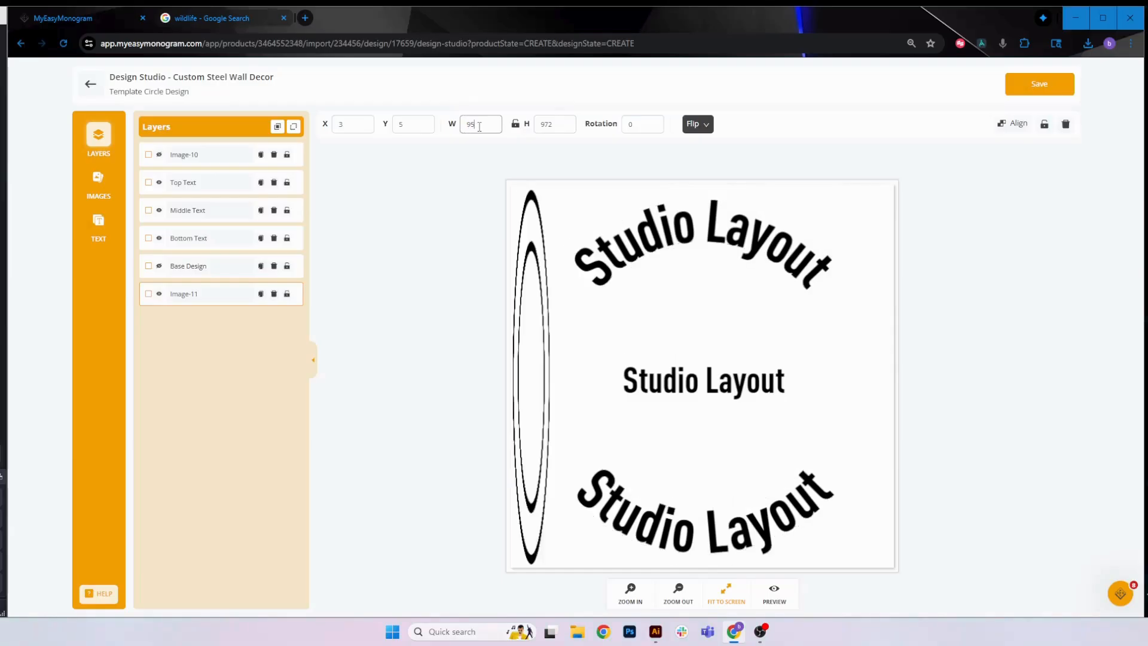
{"action": "type", "text": "0"}
{"action": "double_click", "coordinate": [530, 125]}
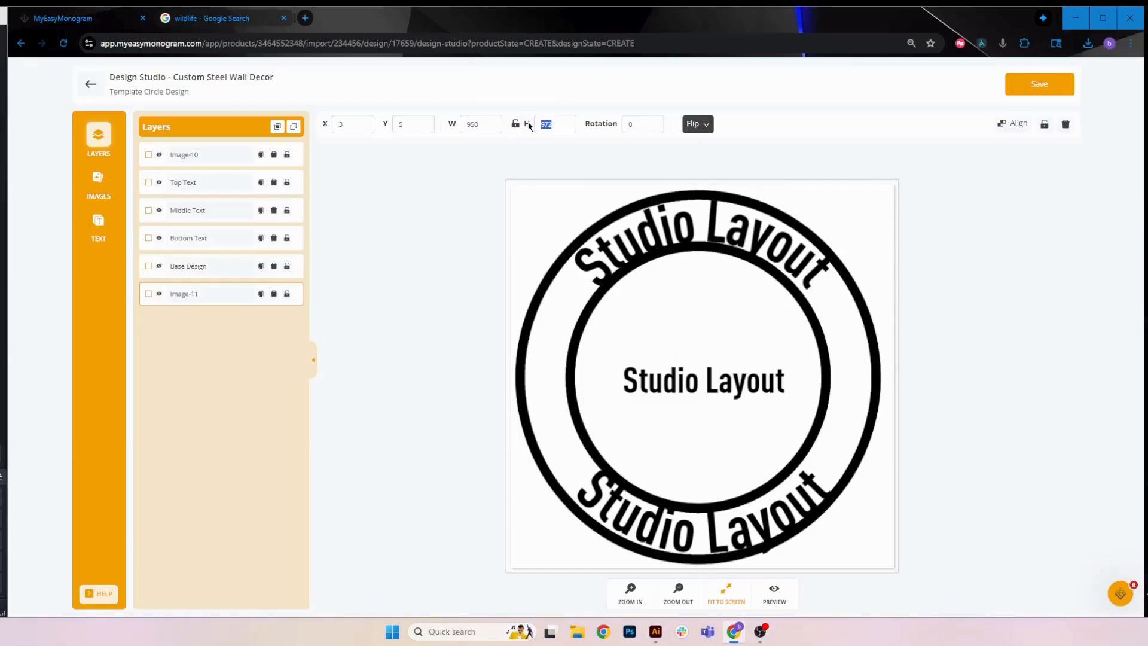
{"action": "type", "text": "950"}
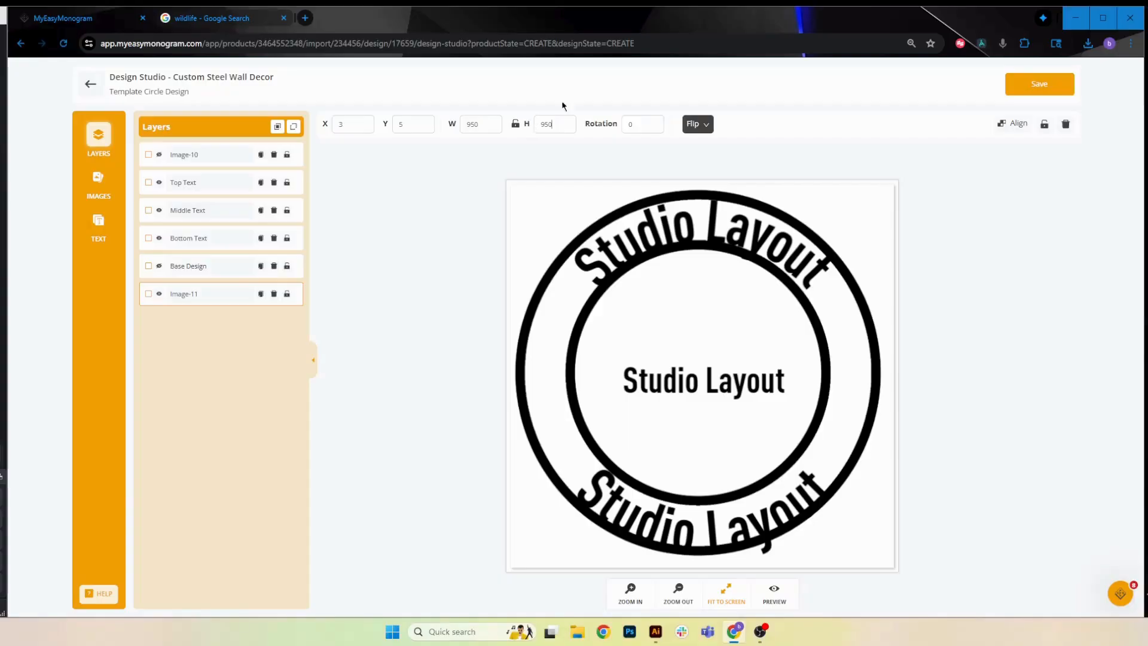
{"action": "left_click", "coordinate": [1015, 124]}
{"action": "left_click", "coordinate": [1100, 276]}
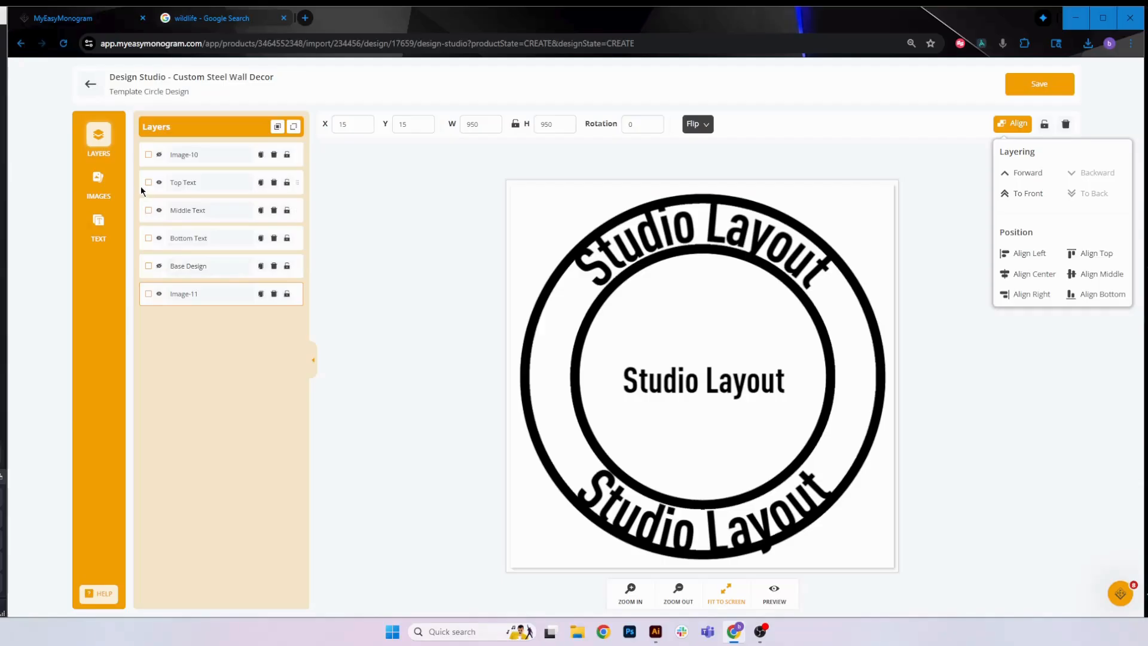
- Show the Image-10 name bar and enlarge it to about 889 × 141 so it spans the ring
{"action": "left_click", "coordinate": [159, 155]}
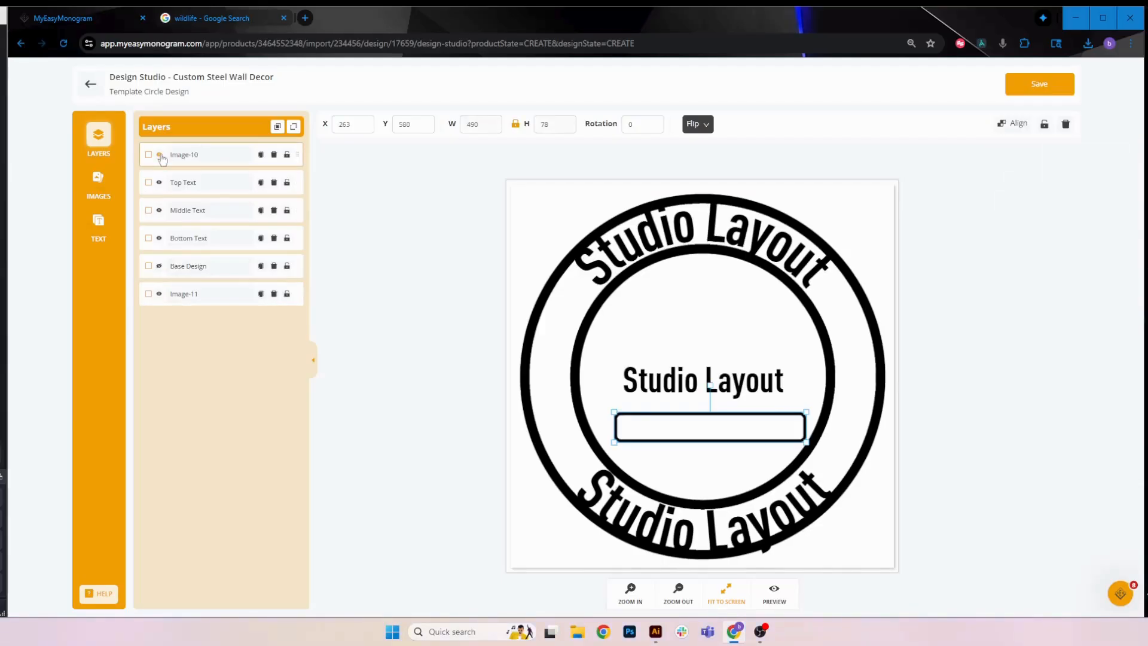
{"action": "left_click_drag", "start_coordinate": [614, 411], "coordinate": [523, 402]}
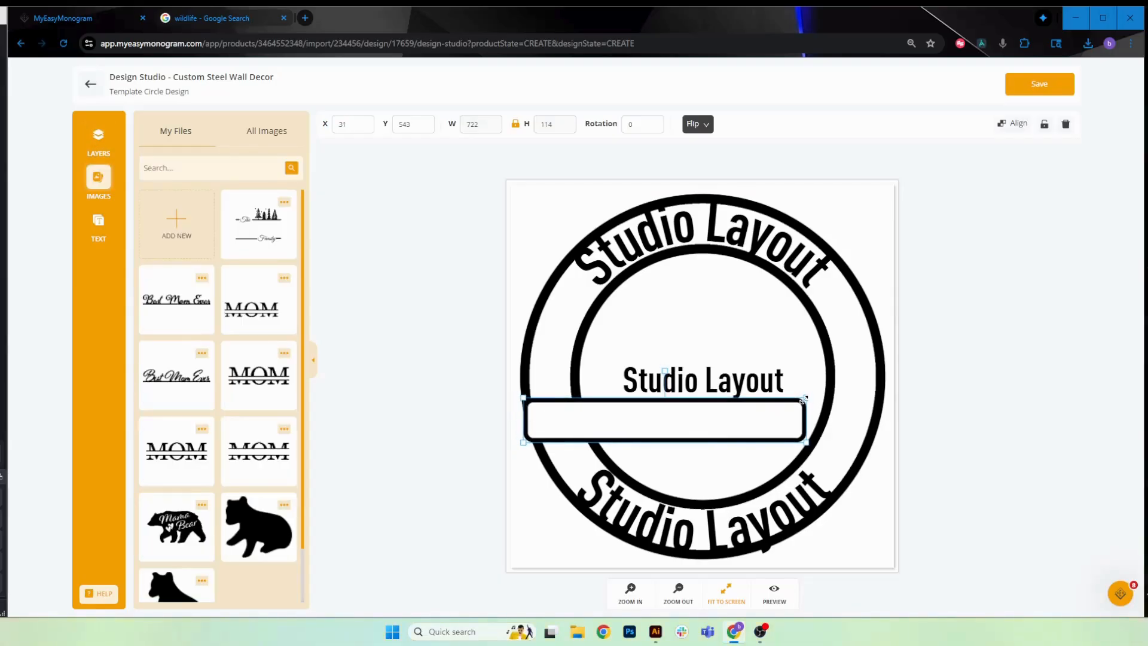
{"action": "left_click_drag", "start_coordinate": [806, 397], "coordinate": [869, 394]}
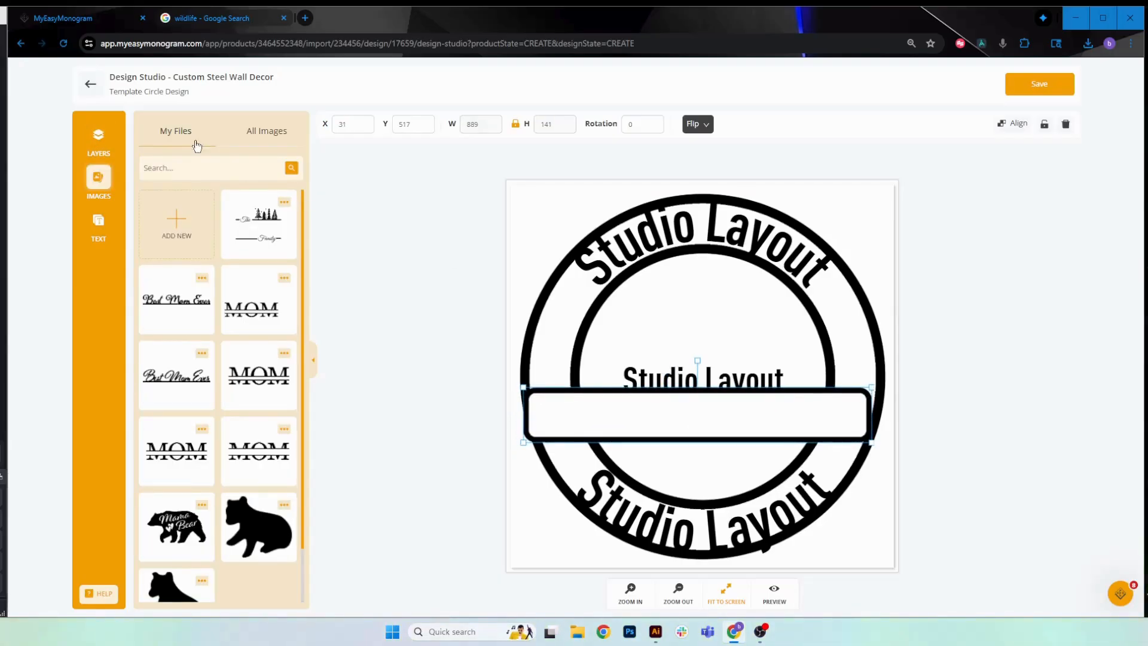
- Rename the name bar layer "Name Frame" and place it behind the middle text, at about X 45, Y 427
{"action": "left_click", "coordinate": [109, 136]}
{"action": "left_click", "coordinate": [191, 155]}
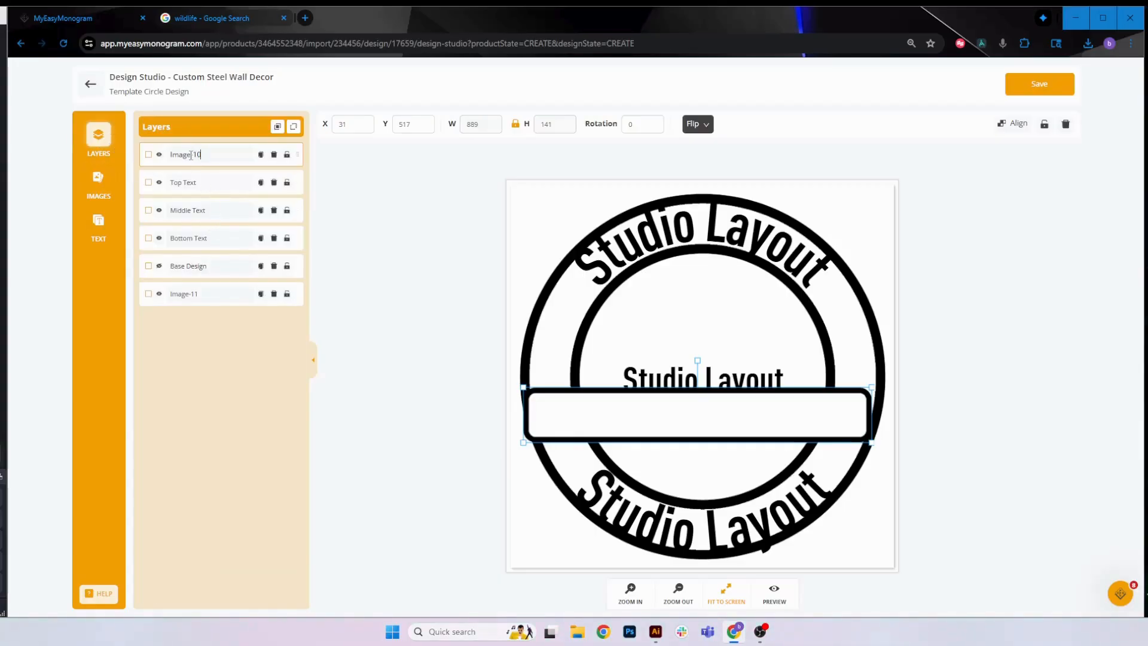
{"action": "key", "text": "ctrl+a"}
{"action": "type", "text": "Name Frame"}
{"action": "left_click_drag", "start_coordinate": [297, 154], "coordinate": [298, 255]}
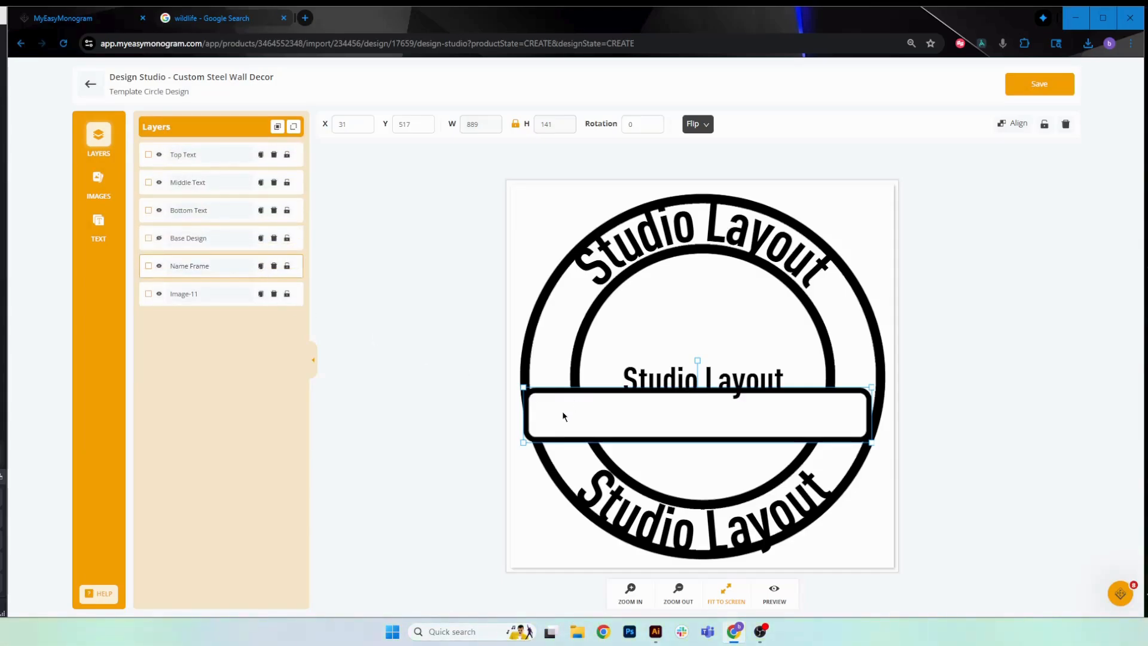
{"action": "left_click_drag", "start_coordinate": [562, 412], "coordinate": [568, 375]}
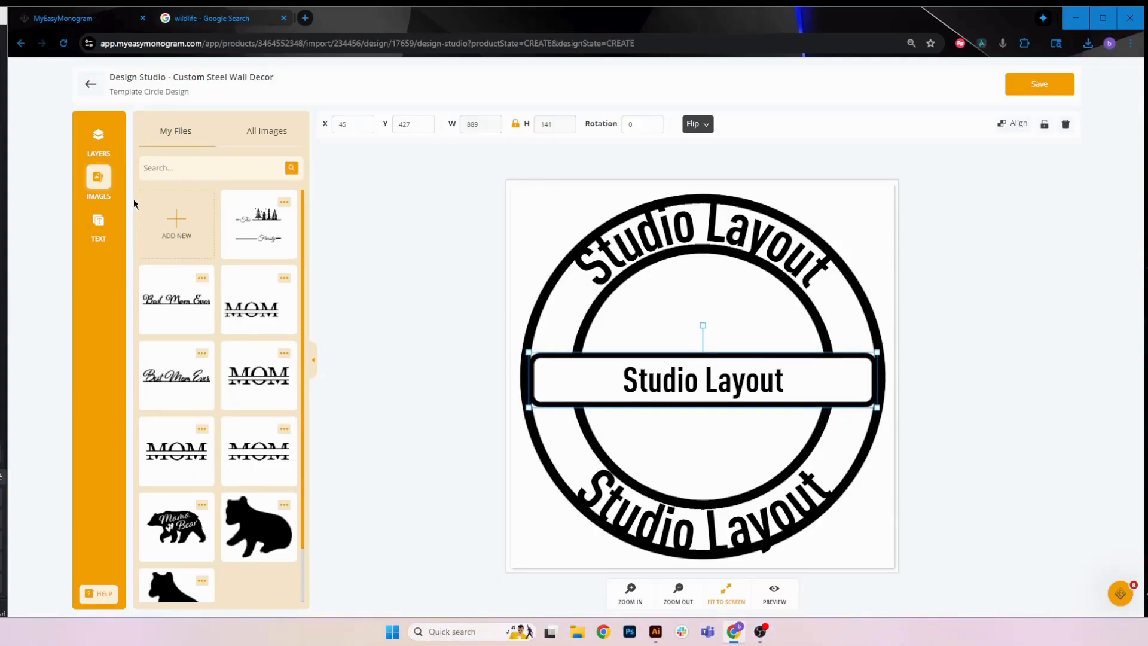
- Move the Base Design layer to the bottom of the stack and rename the Image-11 layer "Ring"
{"action": "left_click", "coordinate": [99, 139]}
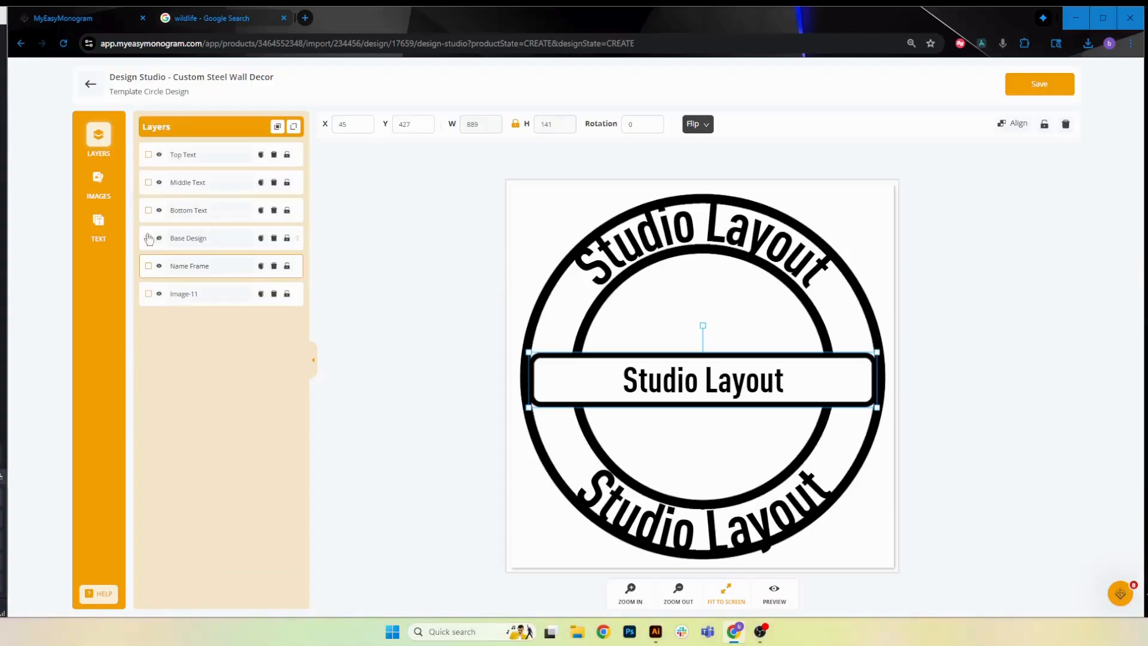
{"action": "left_click_drag", "start_coordinate": [296, 238], "coordinate": [302, 314]}
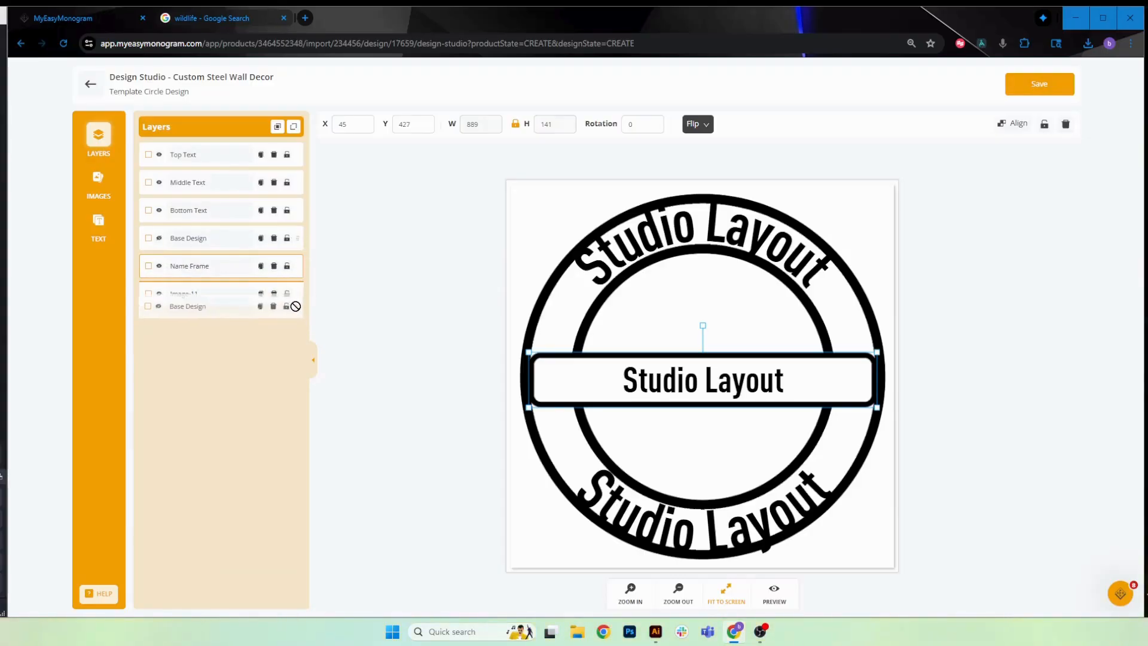
{"action": "double_click", "coordinate": [196, 265]}
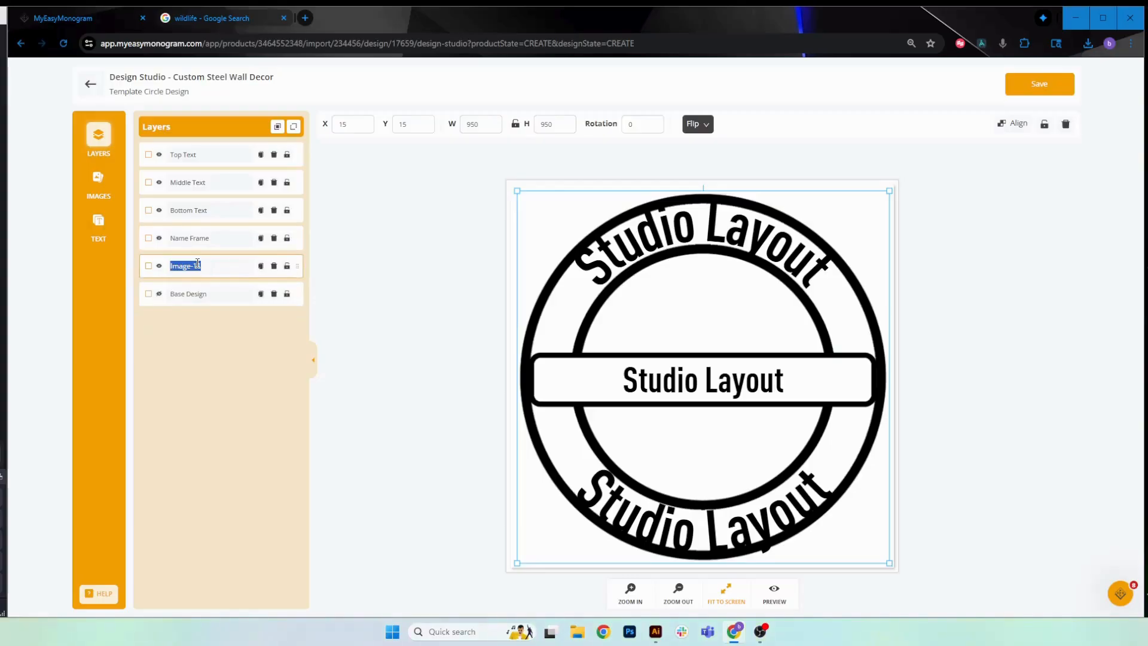
{"action": "type", "text": "Ring"}
- Move the Name Frame layer above Middle Text, and from there down to directly beneath the Ring layer
{"action": "left_click", "coordinate": [221, 241]}
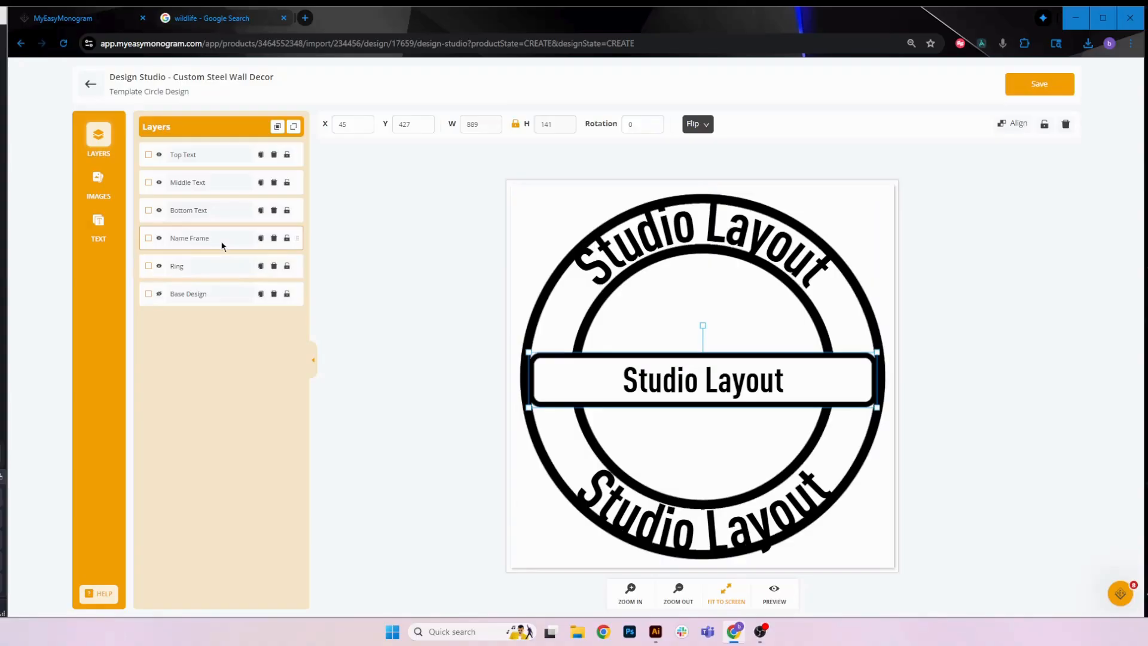
{"action": "left_click", "coordinate": [218, 186]}
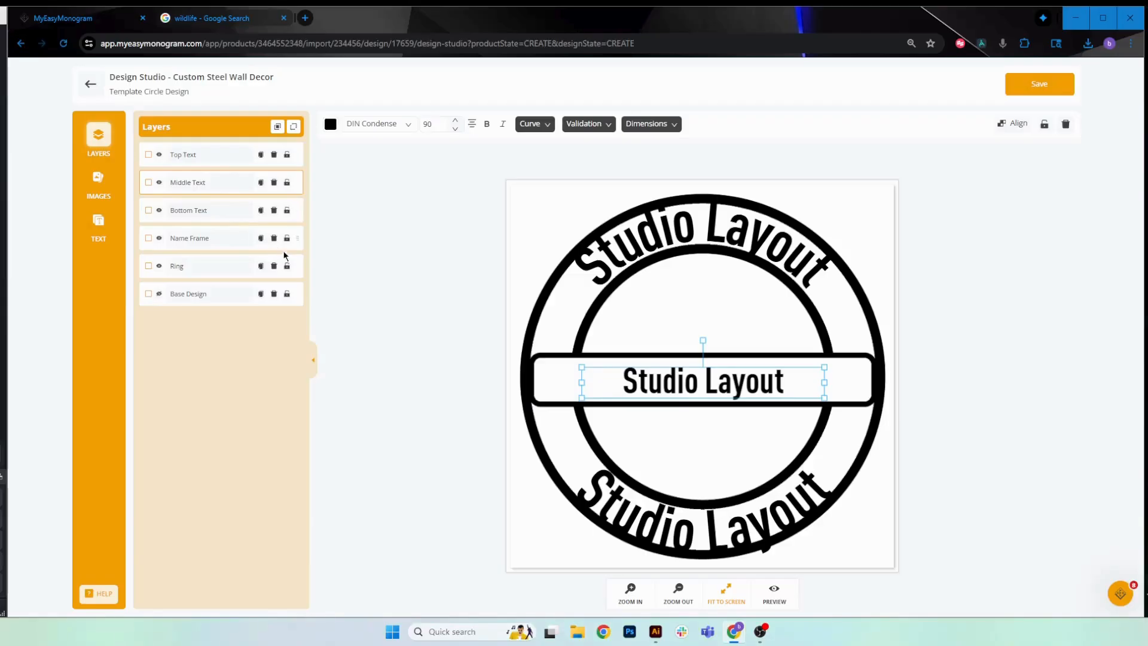
{"action": "left_click_drag", "start_coordinate": [297, 237], "coordinate": [296, 181]}
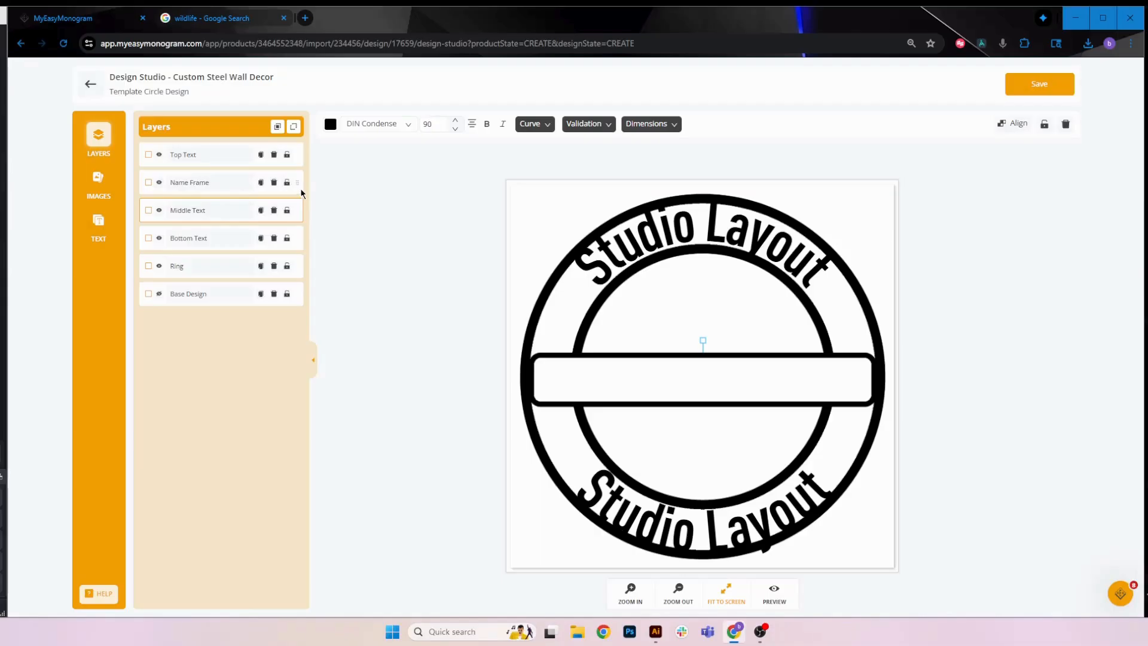
{"action": "left_click_drag", "start_coordinate": [299, 184], "coordinate": [298, 256]}
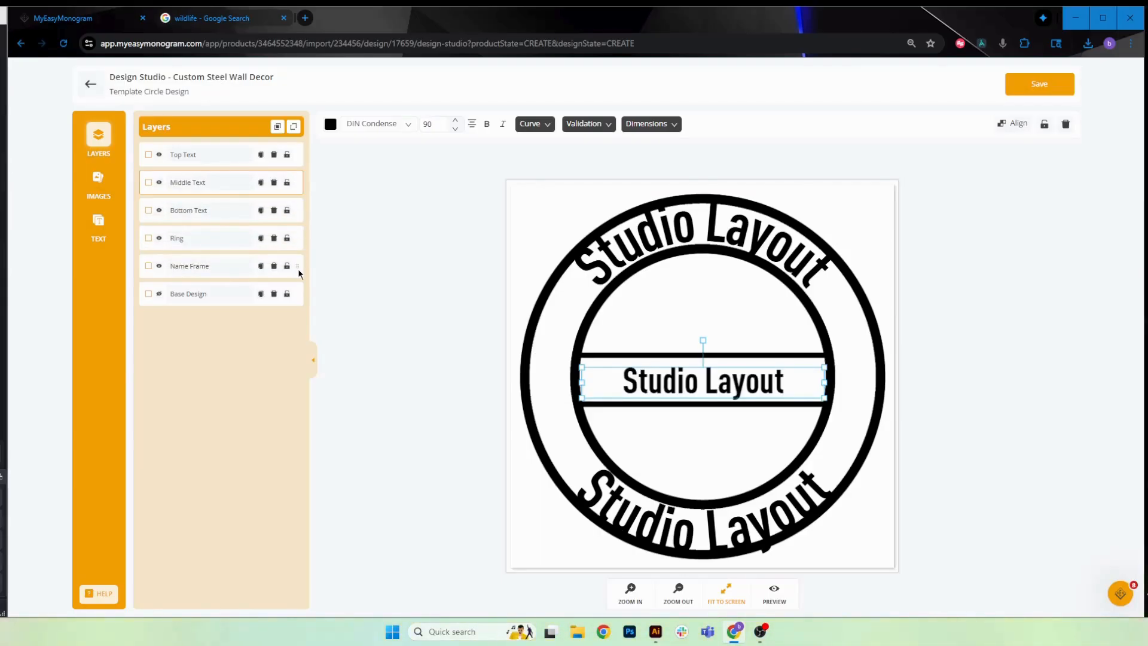
{"action": "mouse_move", "coordinate": [296, 237]}
{"action": "left_mouse_down"}
{"action": "mouse_move", "coordinate": [297, 271]}
{"action": "mouse_move", "coordinate": [300, 246]}
{"action": "left_mouse_up"}
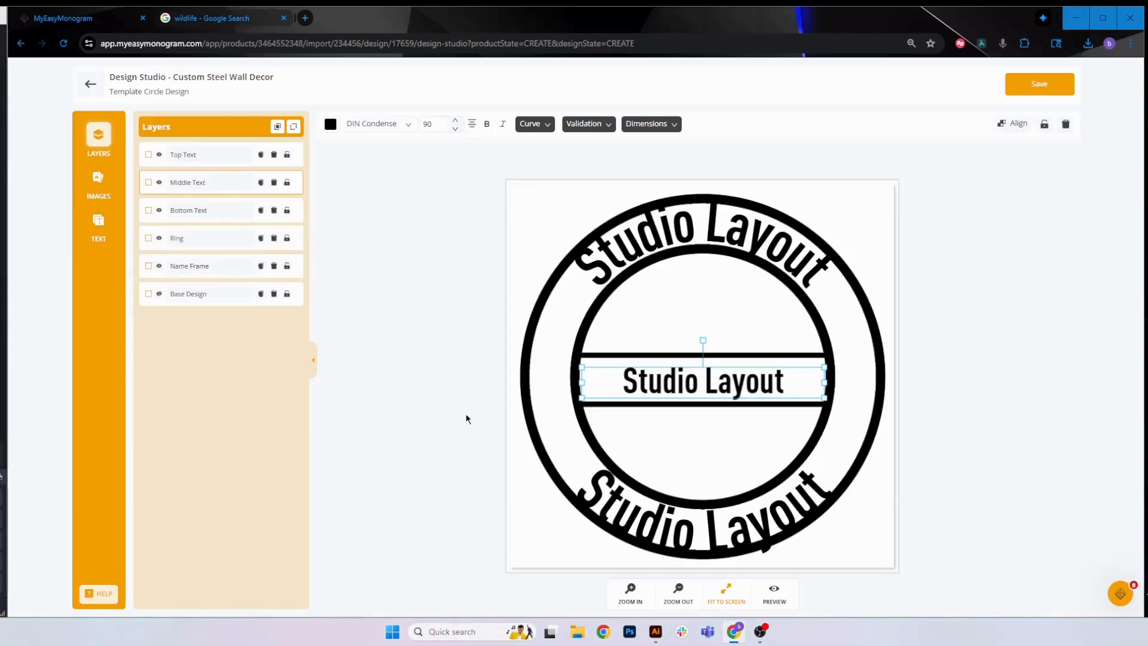
- Move the Ring layer beneath Name Frame and back above it to compare the two stacking orders
{"action": "left_click", "coordinate": [220, 240]}
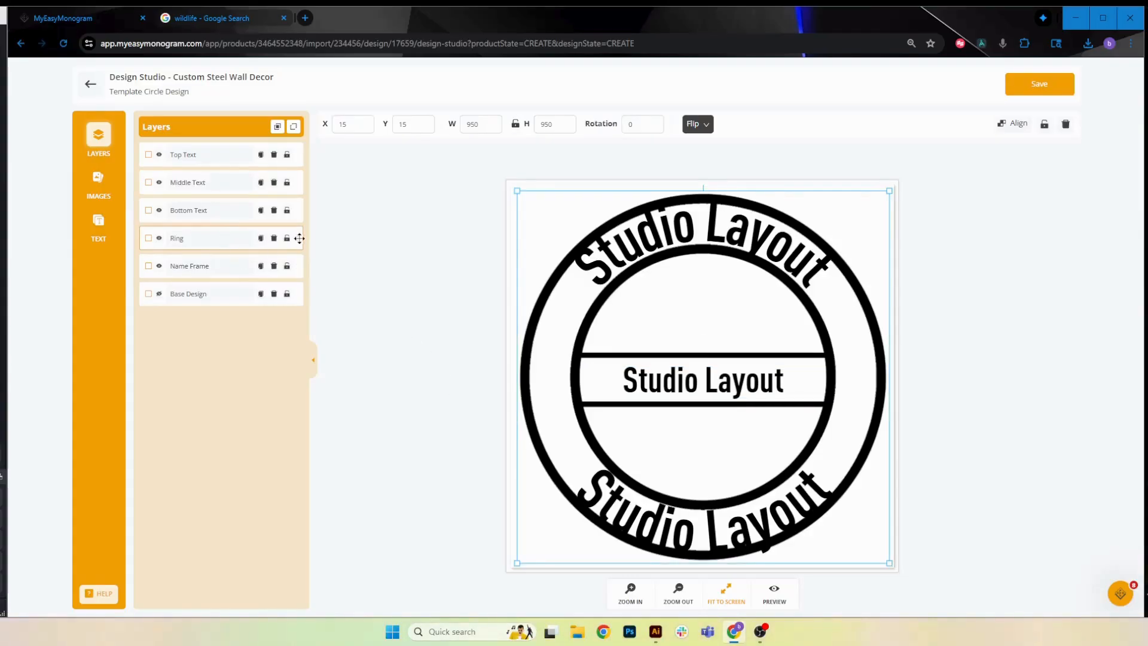
{"action": "mouse_move", "coordinate": [299, 238]}
{"action": "left_mouse_down"}
{"action": "mouse_move", "coordinate": [297, 222]}
{"action": "mouse_move", "coordinate": [301, 276]}
{"action": "left_mouse_up"}
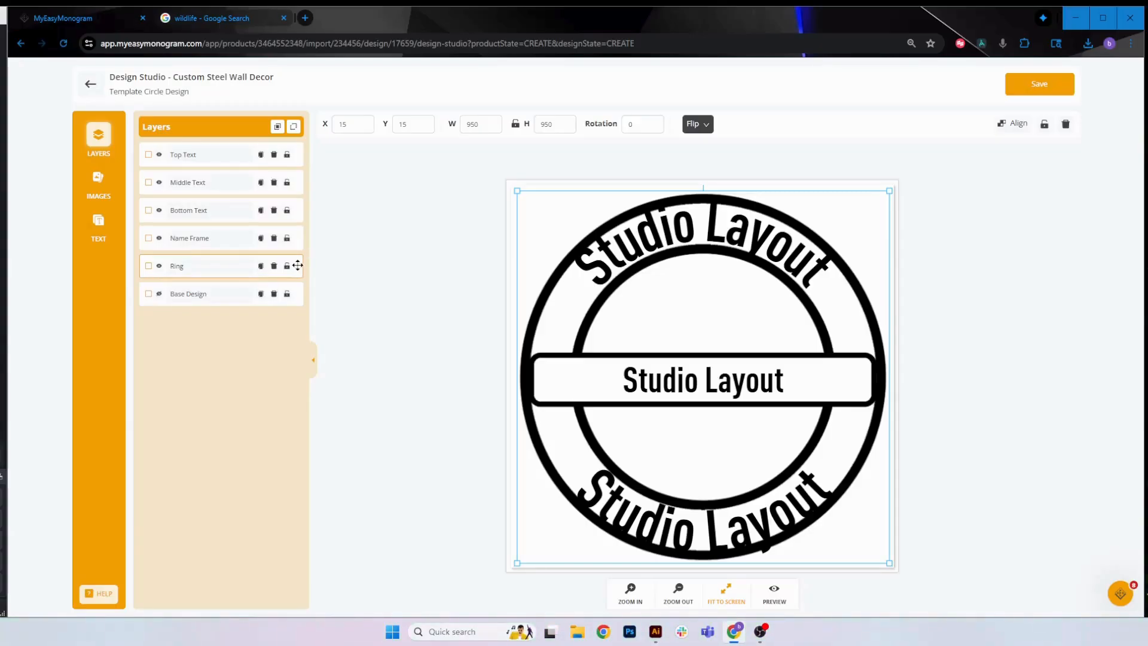
{"action": "left_click_drag", "start_coordinate": [297, 266], "coordinate": [296, 240]}
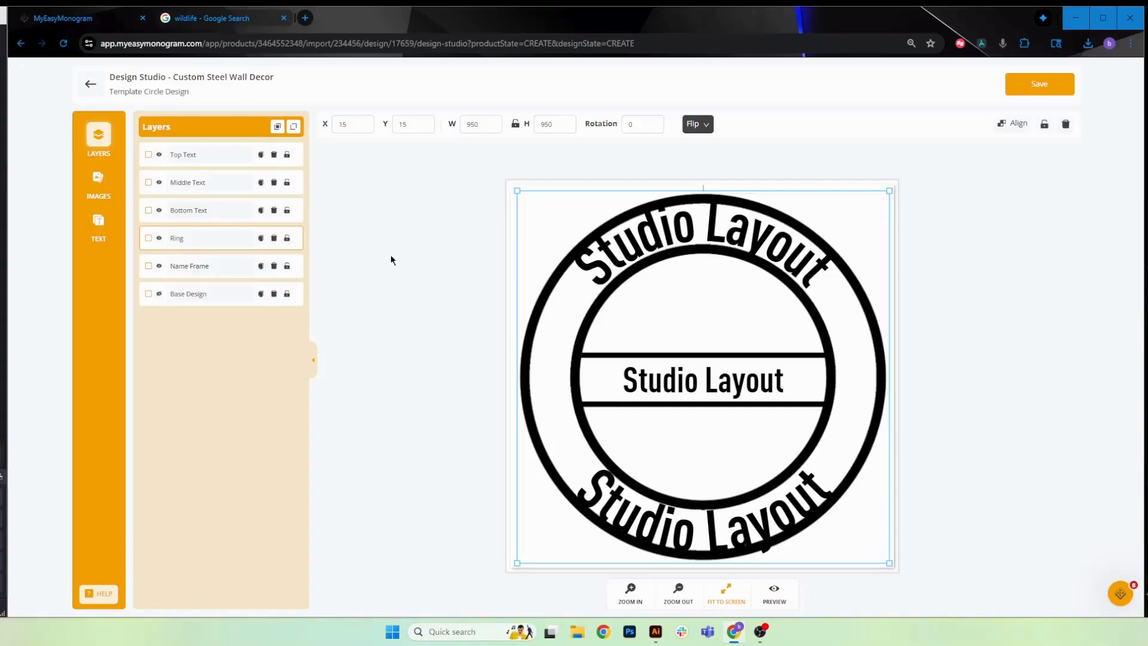
- Reduce the Top Text curve radius to 381 and increase its font size to 152
{"action": "left_click", "coordinate": [212, 161]}
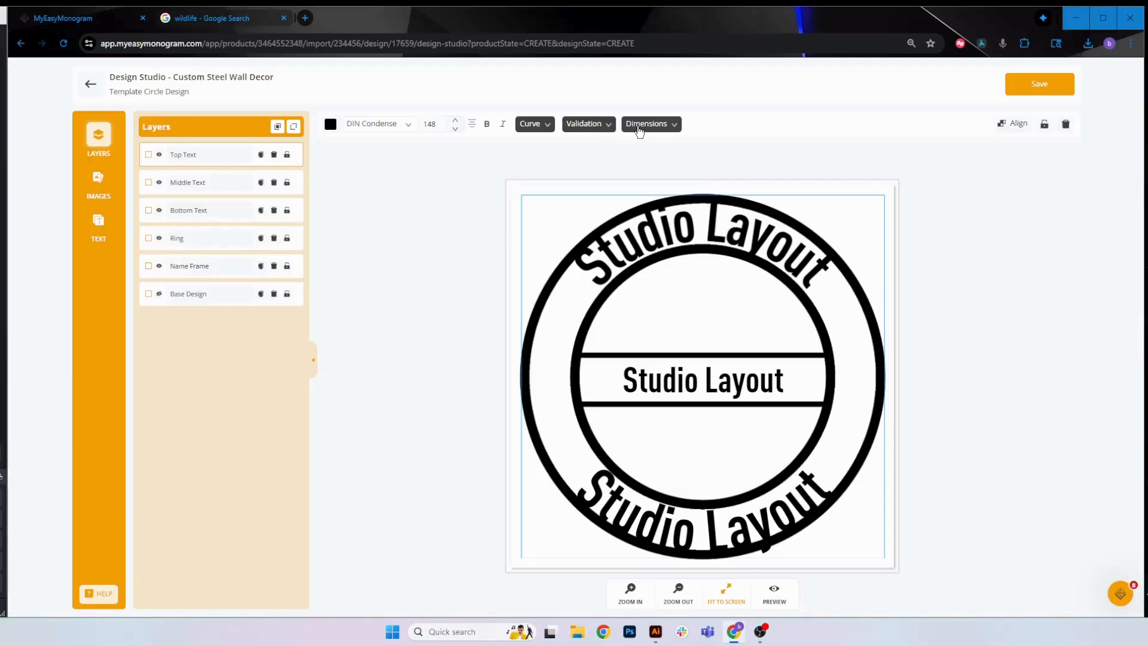
{"action": "left_click", "coordinate": [639, 126]}
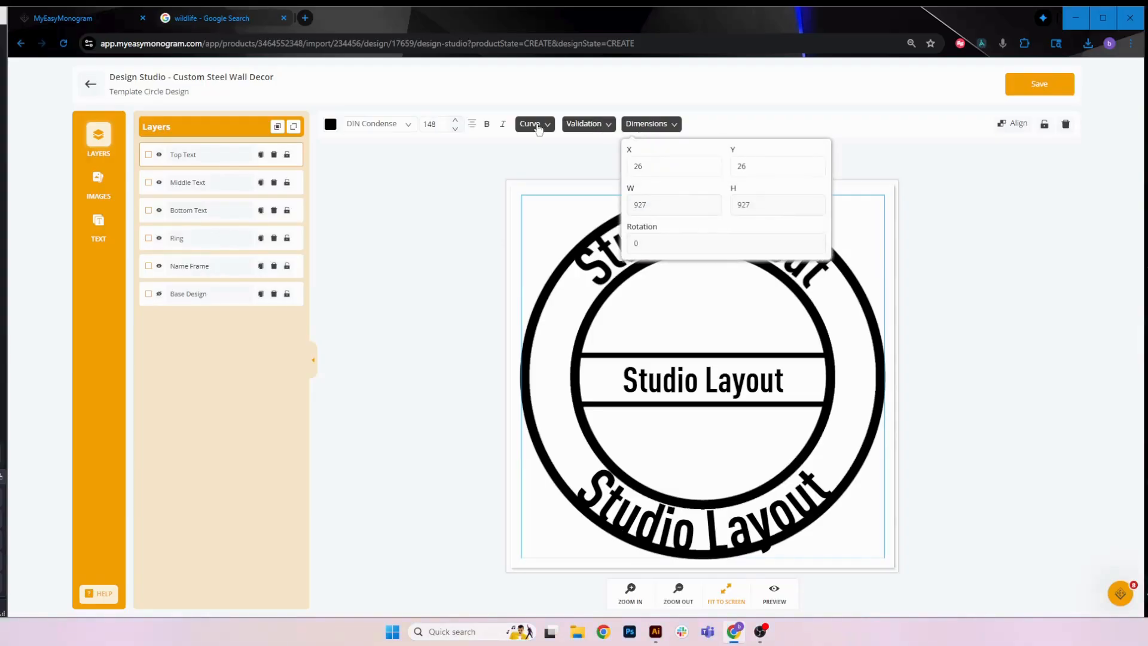
{"action": "left_click", "coordinate": [533, 124]}
{"action": "left_click", "coordinate": [589, 230]}
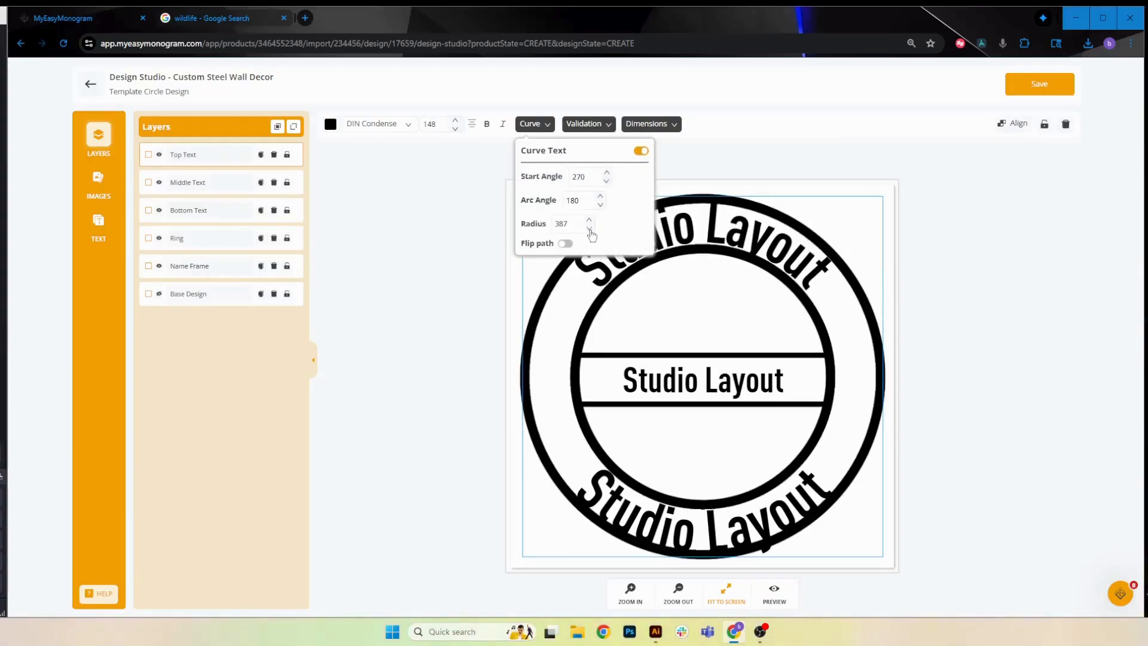
{"action": "left_click", "coordinate": [590, 229]}
{"action": "left_click", "coordinate": [589, 230]}
{"action": "left_click", "coordinate": [589, 229]}
{"action": "left_click", "coordinate": [589, 229]}
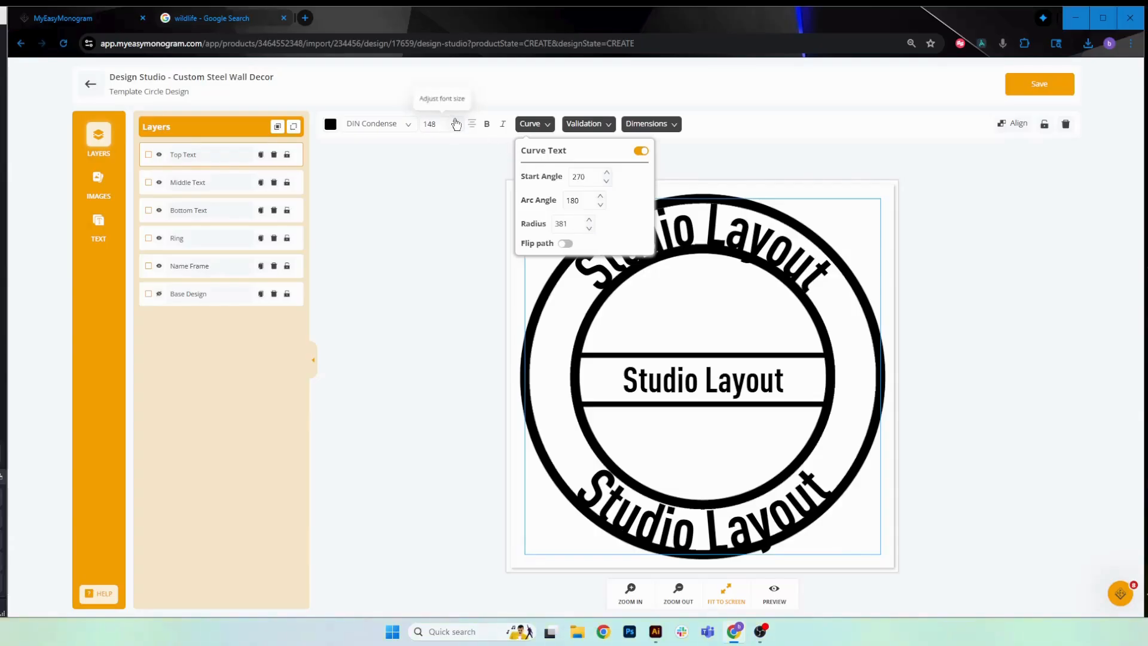
{"action": "left_click", "coordinate": [455, 121]}
{"action": "left_click", "coordinate": [455, 121]}
{"action": "left_click", "coordinate": [455, 120]}
{"action": "left_click", "coordinate": [455, 120]}
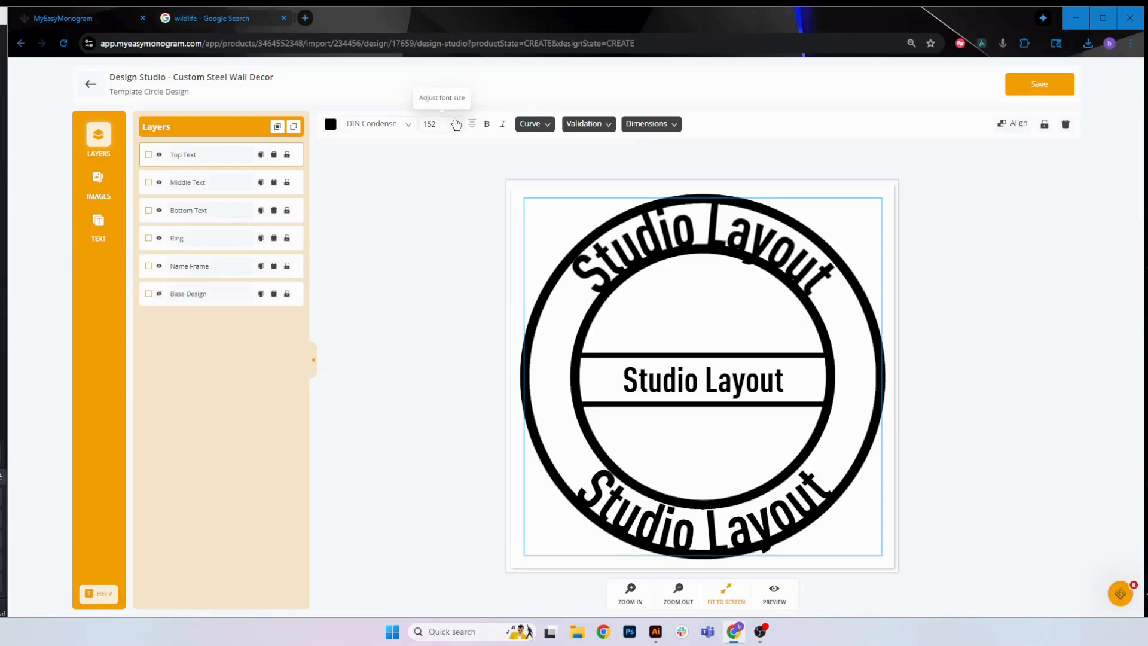
- Fine-tune the Top Text curve radius to 382
{"action": "left_click", "coordinate": [544, 130]}
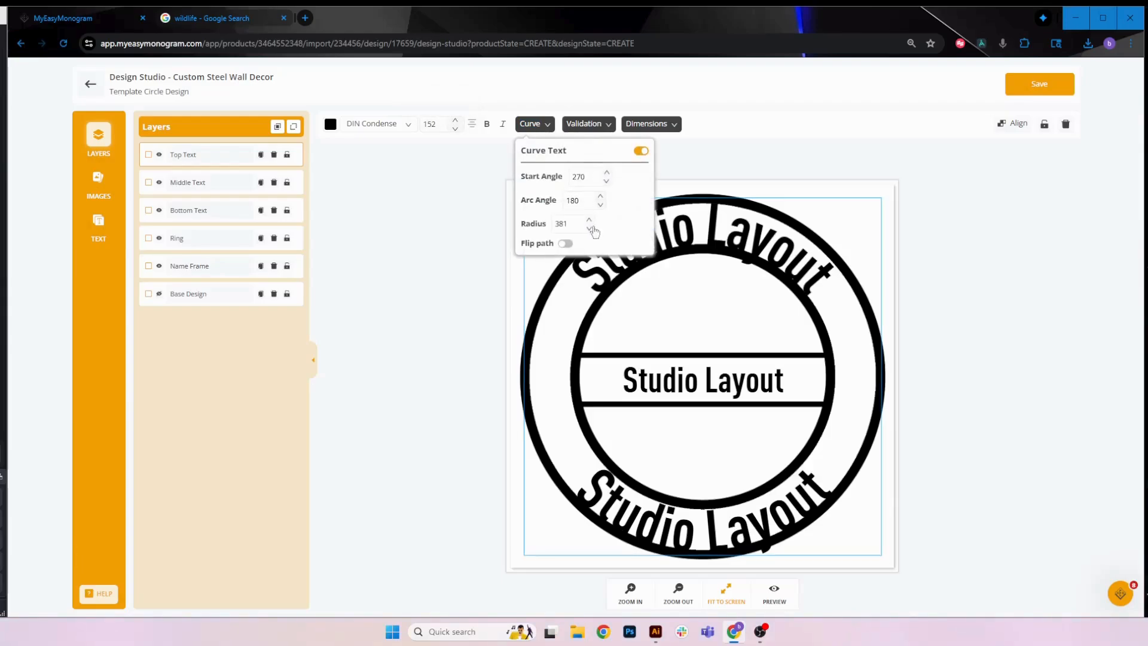
{"action": "left_click", "coordinate": [589, 218]}
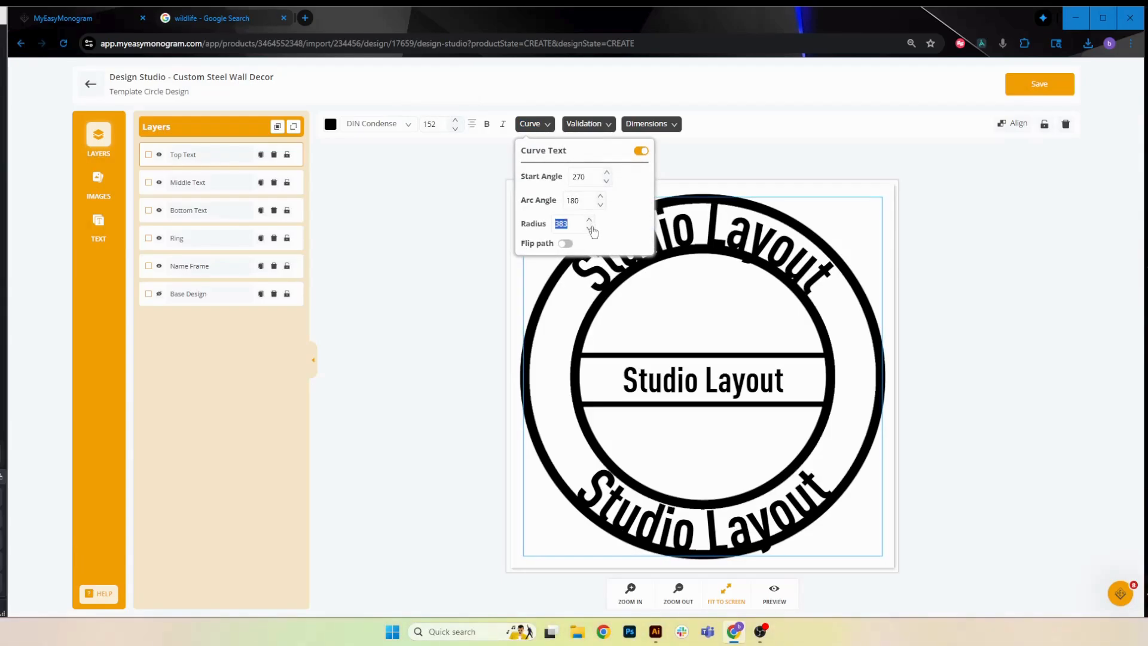
{"action": "left_click", "coordinate": [591, 228]}
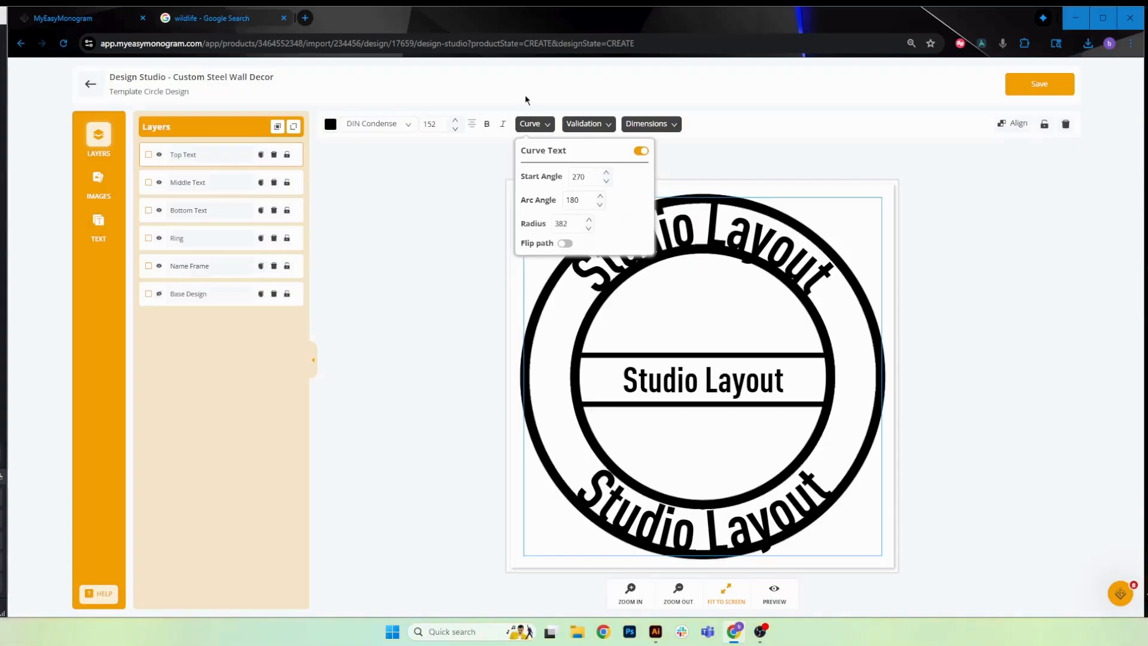
{"action": "left_click", "coordinate": [529, 123]}
{"action": "left_click", "coordinate": [430, 277]}
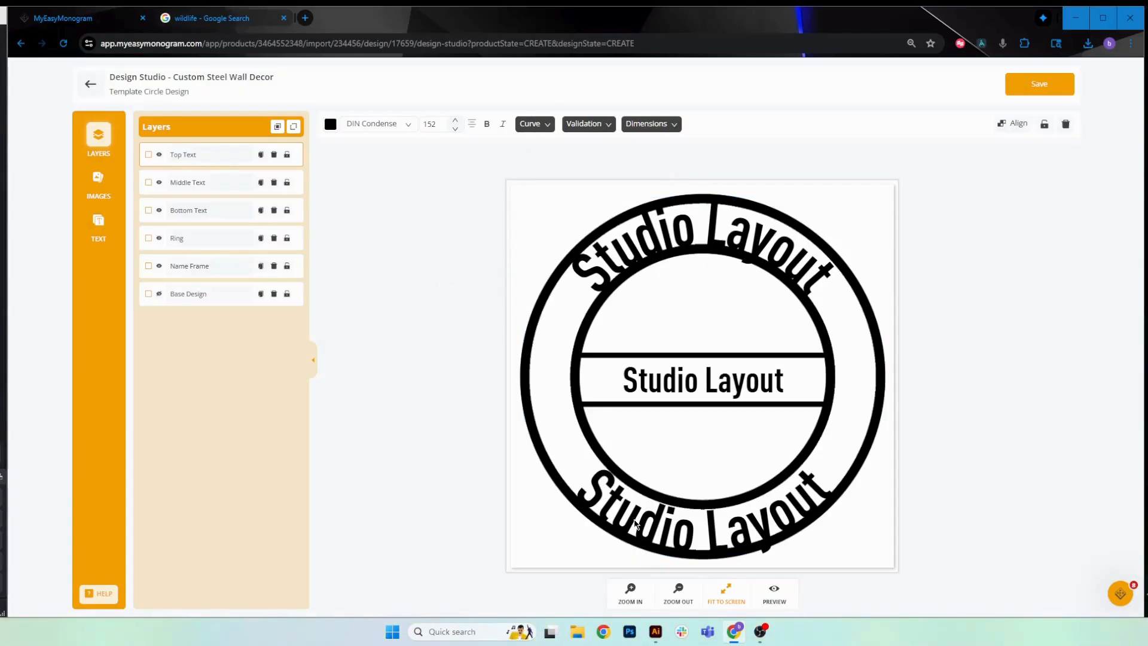
- Reduce the Bottom Text curve radius to 401 and increase its font size to 155
{"action": "left_click", "coordinate": [634, 519]}
{"action": "left_click", "coordinate": [97, 141]}
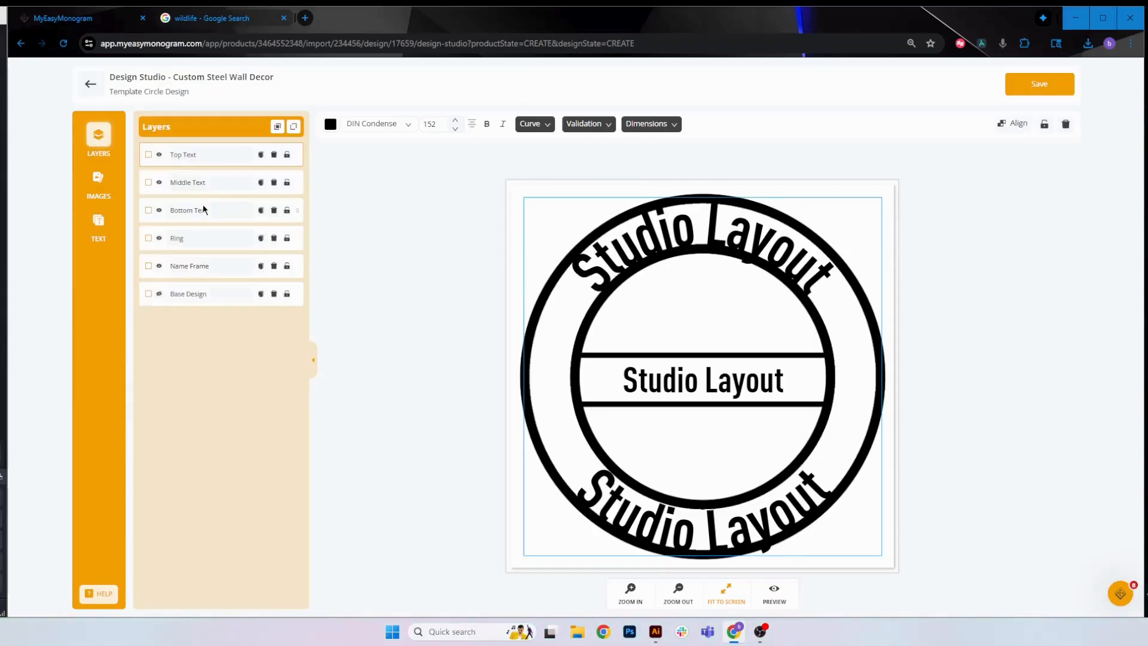
{"action": "left_click", "coordinate": [214, 210]}
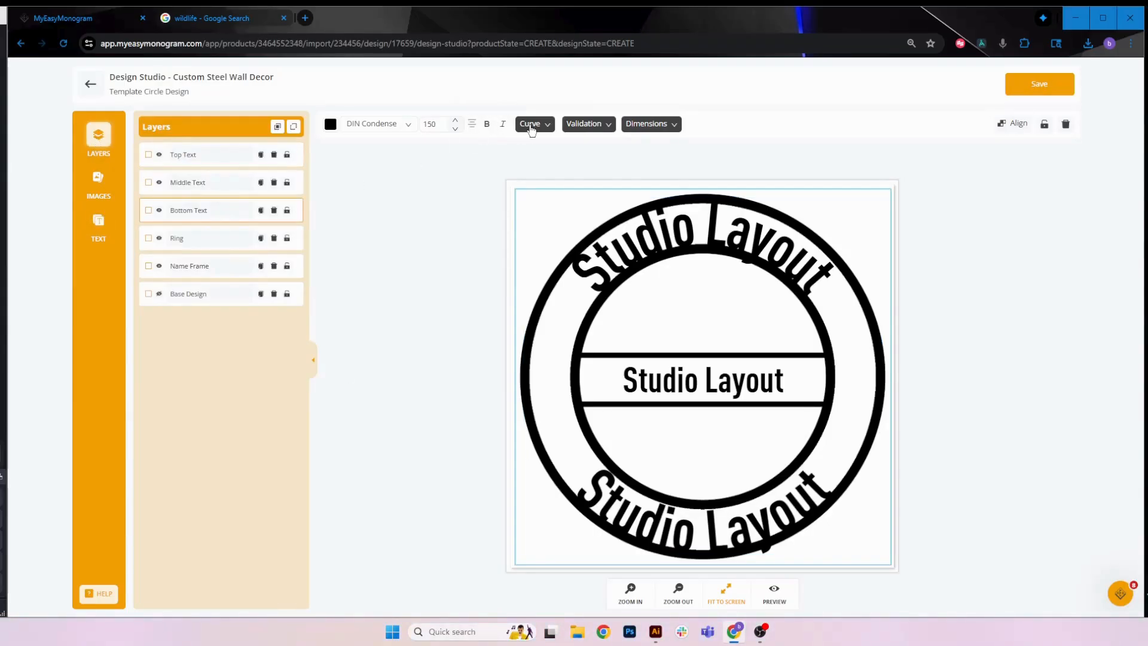
{"action": "left_click", "coordinate": [530, 123]}
{"action": "left_click", "coordinate": [589, 228]}
{"action": "double_click", "coordinate": [589, 229]}
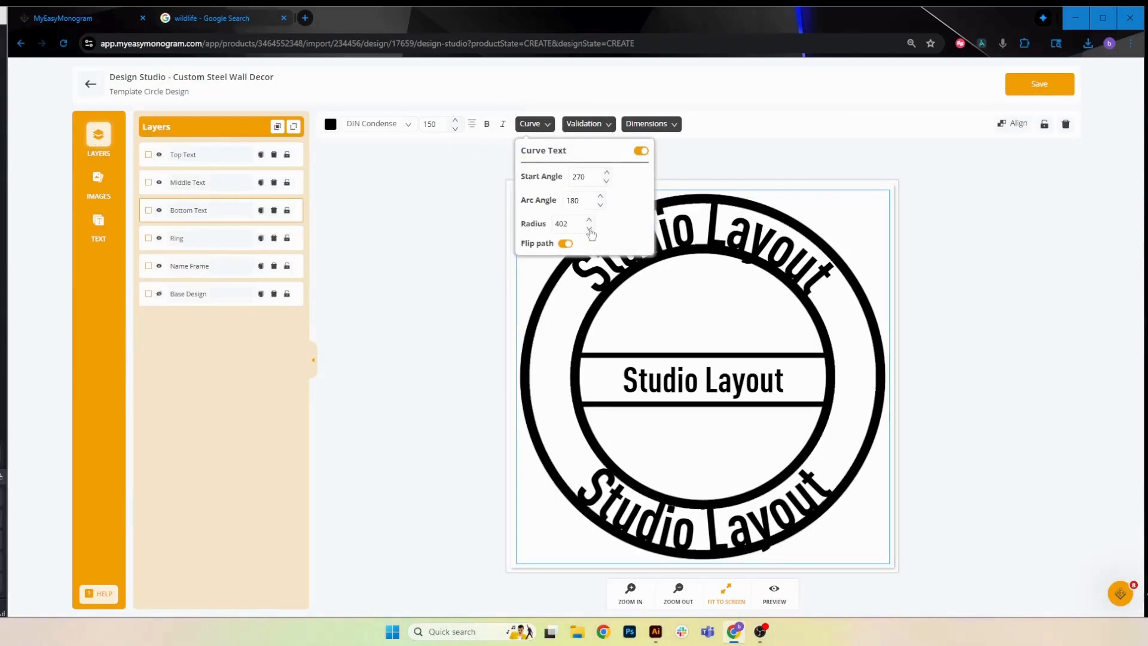
{"action": "left_click", "coordinate": [589, 228]}
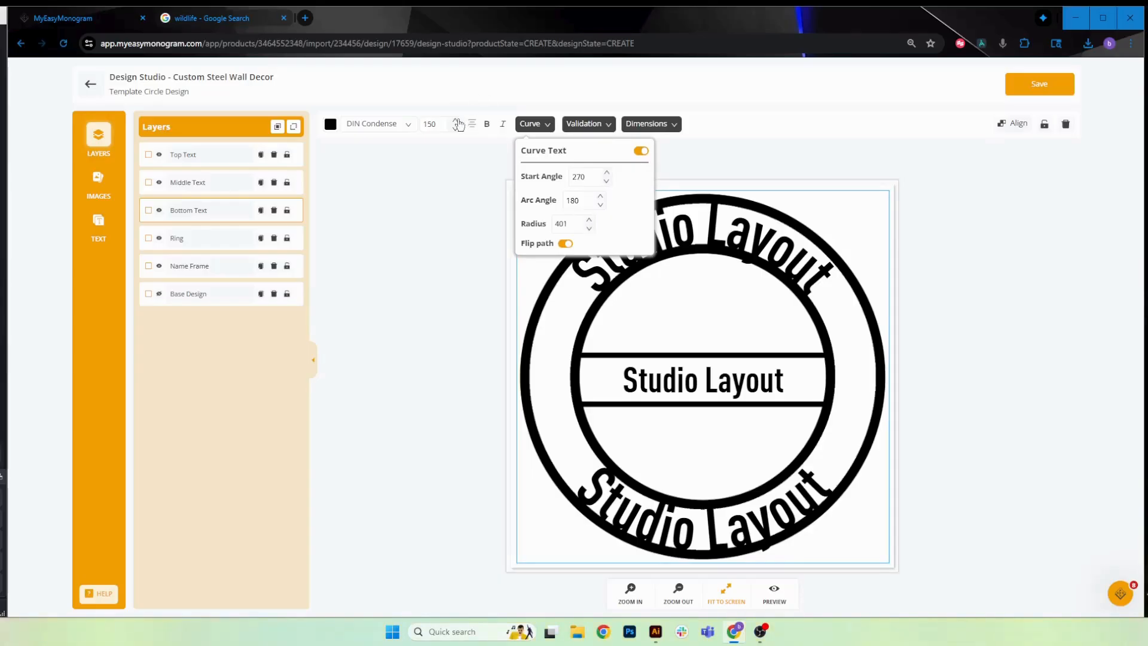
{"action": "left_click", "coordinate": [456, 120]}
{"action": "left_click", "coordinate": [456, 120]}
{"action": "left_click", "coordinate": [457, 120]}
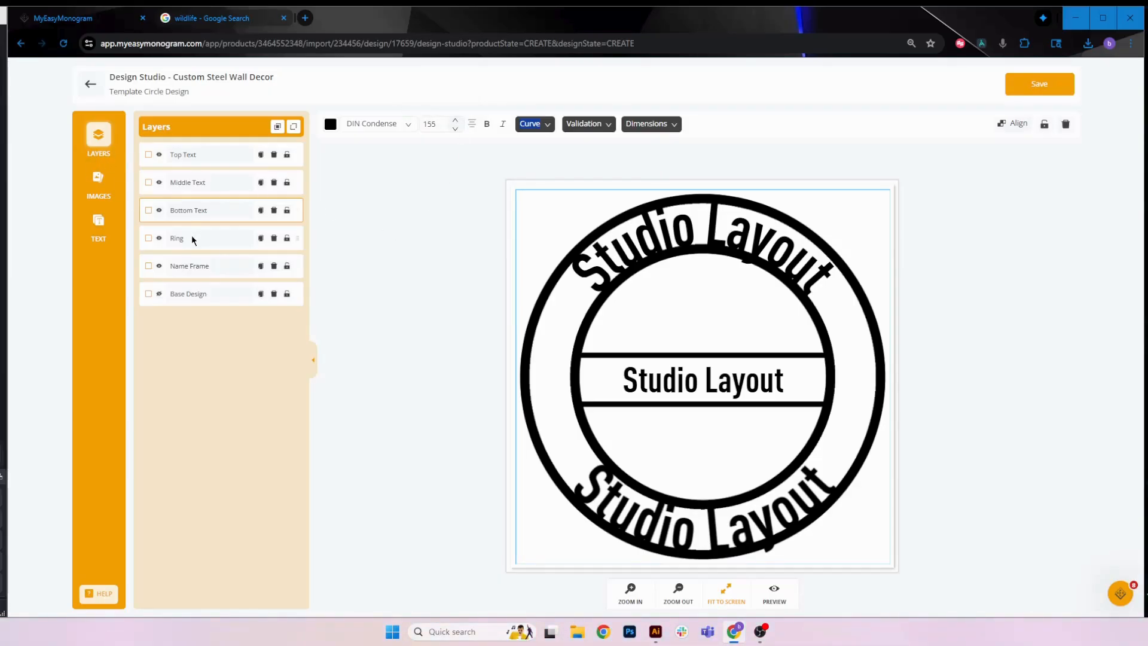
- Unlock the Name Frame's aspect ratio and set its height to 90
{"action": "left_click", "coordinate": [202, 268]}
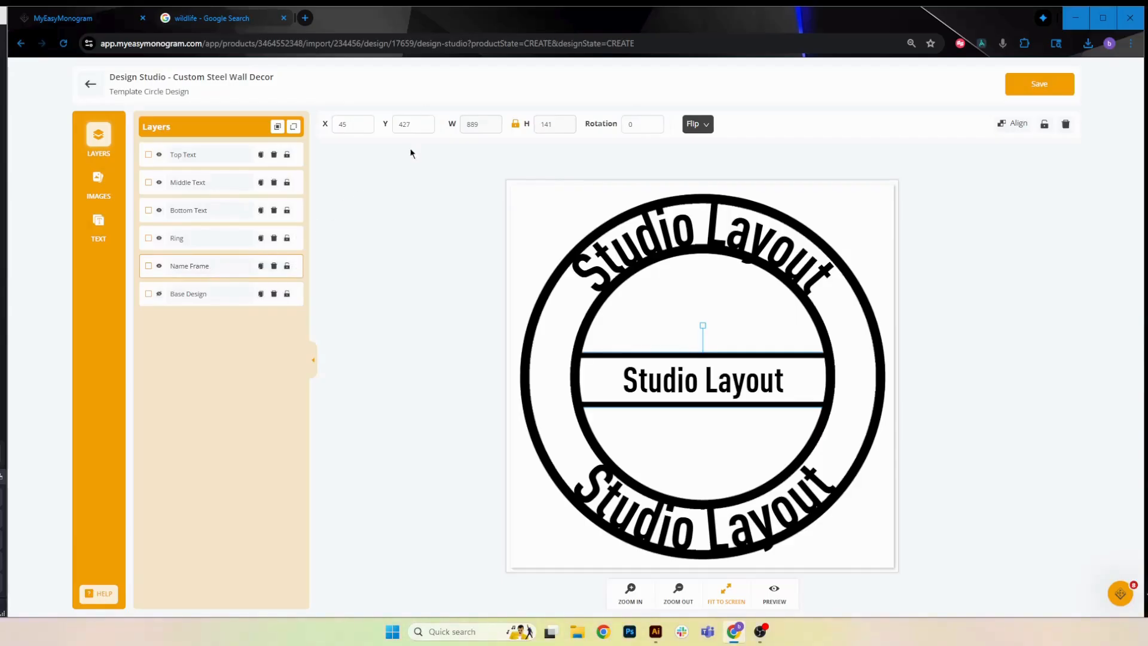
{"action": "left_click", "coordinate": [518, 127]}
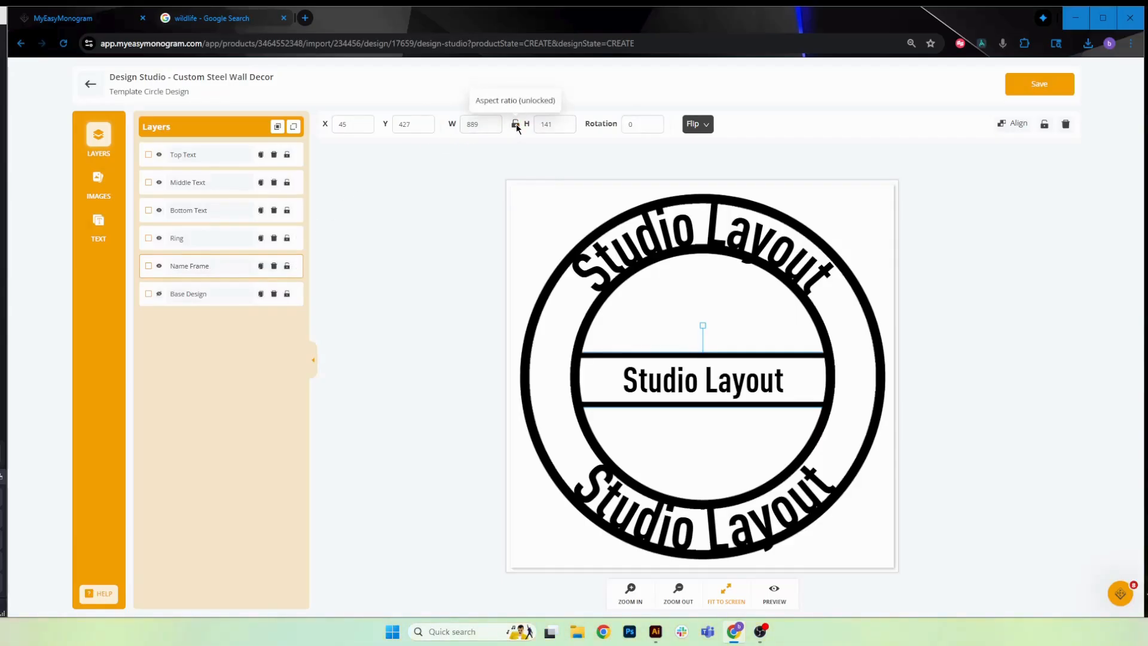
{"action": "left_click_drag", "start_coordinate": [552, 125], "coordinate": [546, 125]}
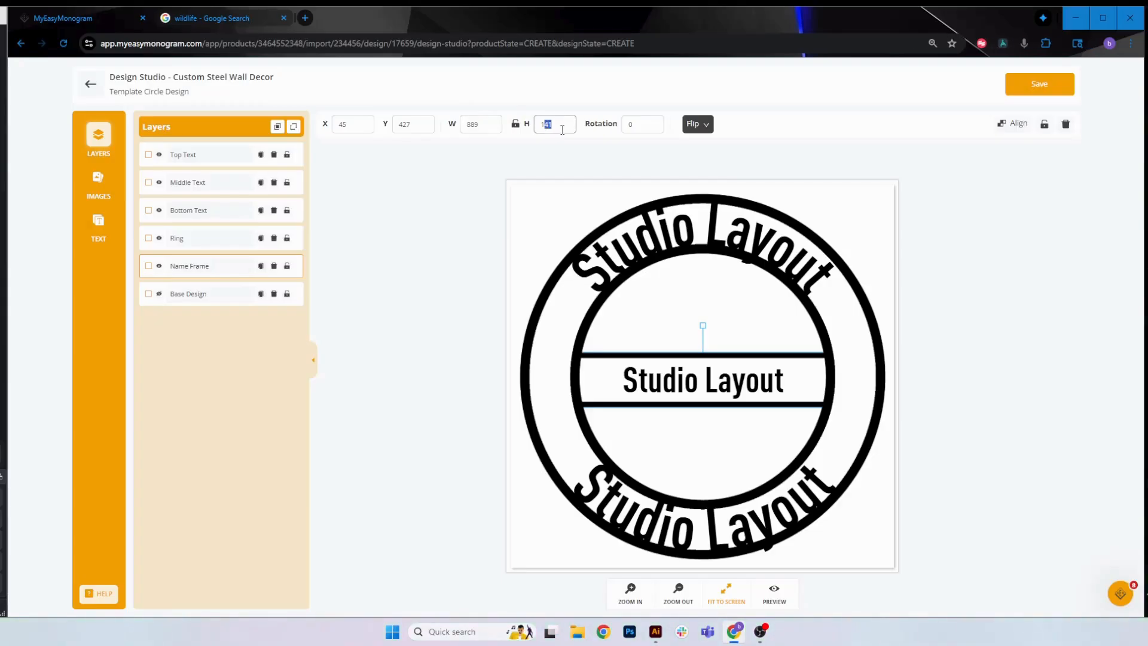
{"action": "left_click_drag", "start_coordinate": [550, 125], "coordinate": [539, 125]}
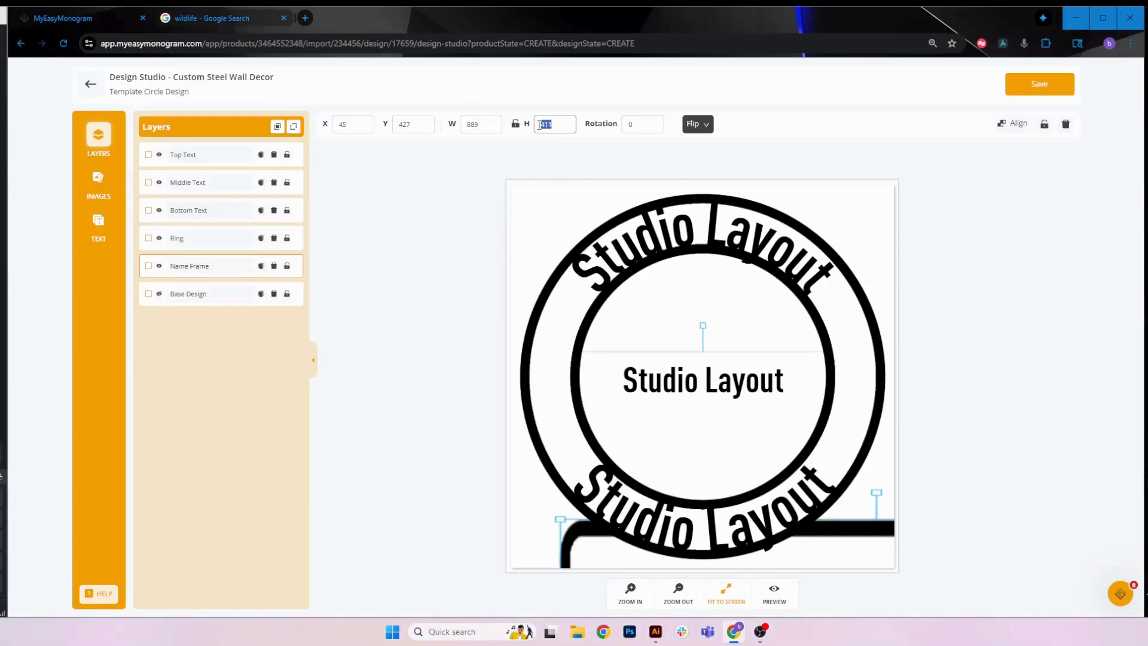
{"action": "type", "text": "90"}
{"action": "left_click", "coordinate": [502, 340]}
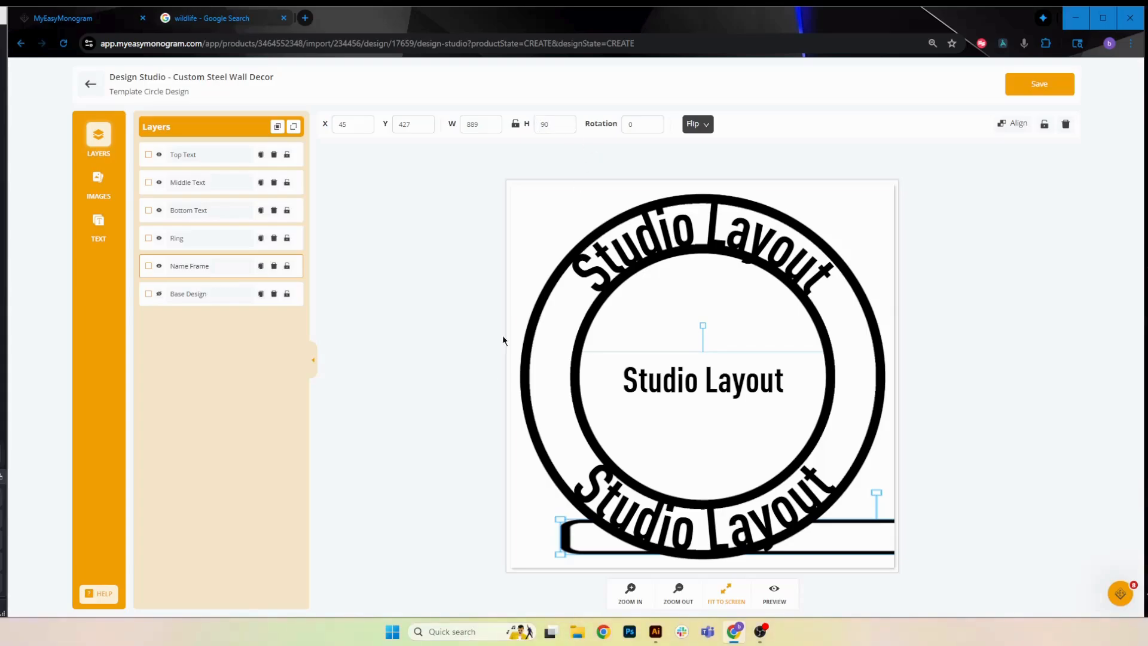
- Try to move the resized name frame on the canvas, and realign the displaced Ring to center and middle
{"action": "left_click", "coordinate": [858, 536]}
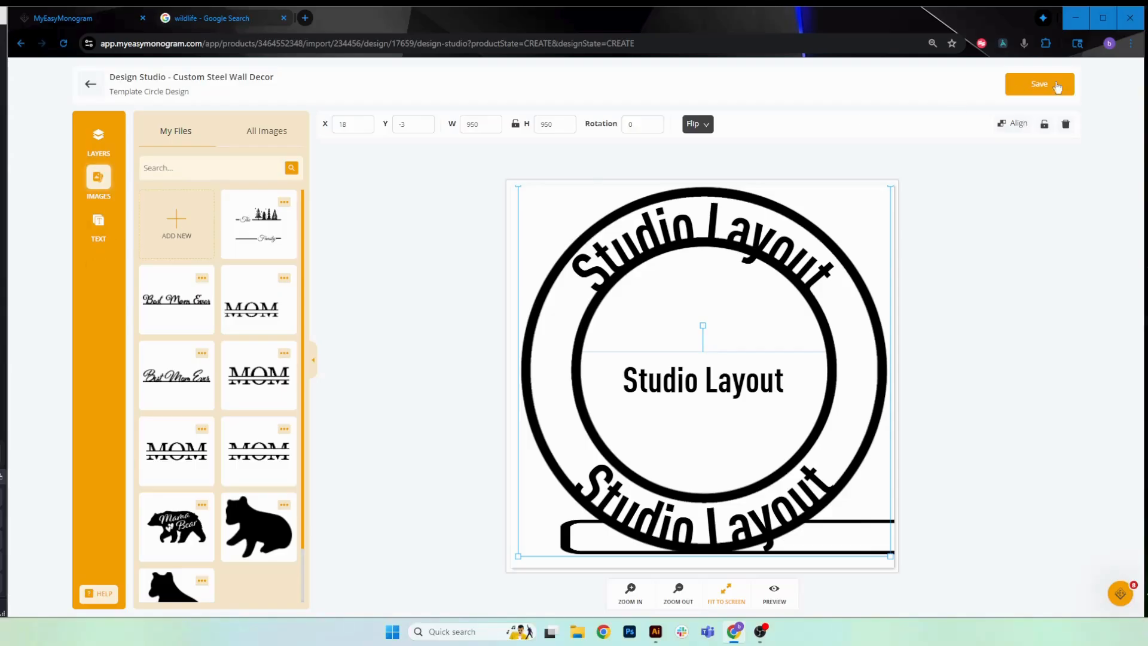
{"action": "left_click", "coordinate": [1013, 123]}
{"action": "left_click", "coordinate": [1022, 273]}
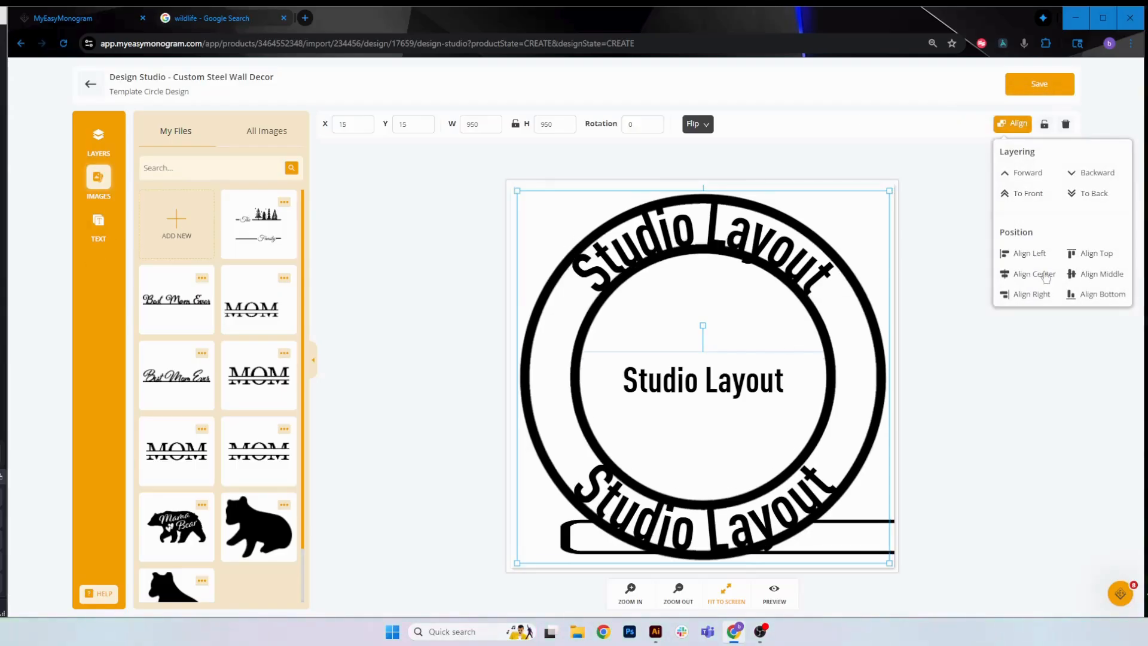
- Move the Name Frame layer to the top of the layer stack
{"action": "left_click", "coordinate": [98, 140]}
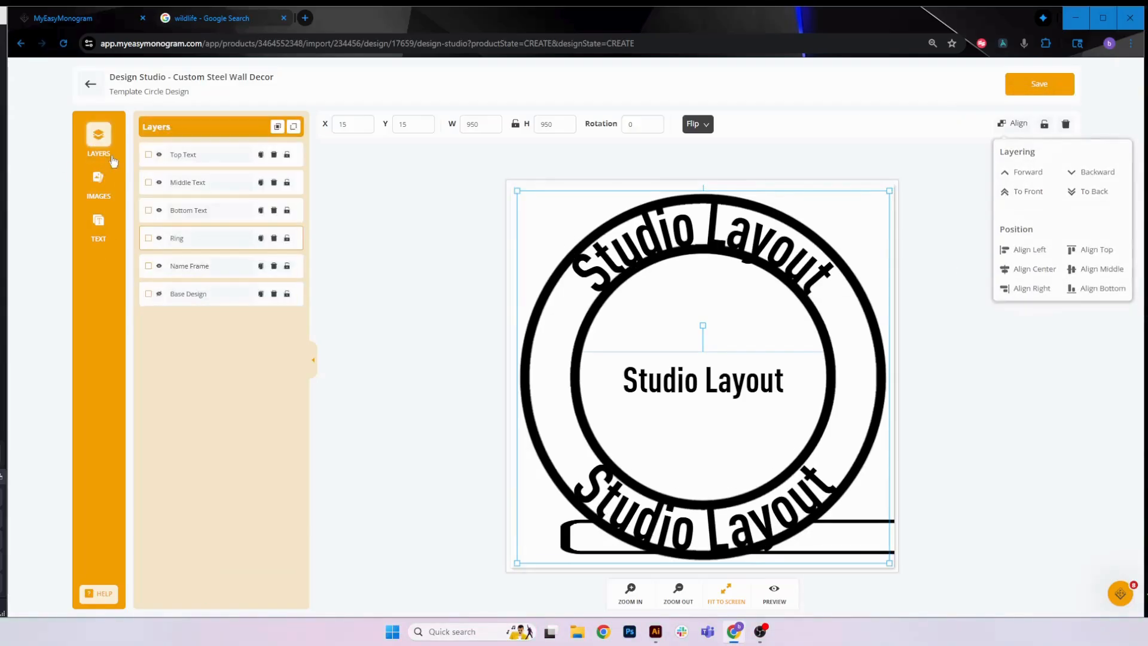
{"action": "left_click", "coordinate": [194, 266]}
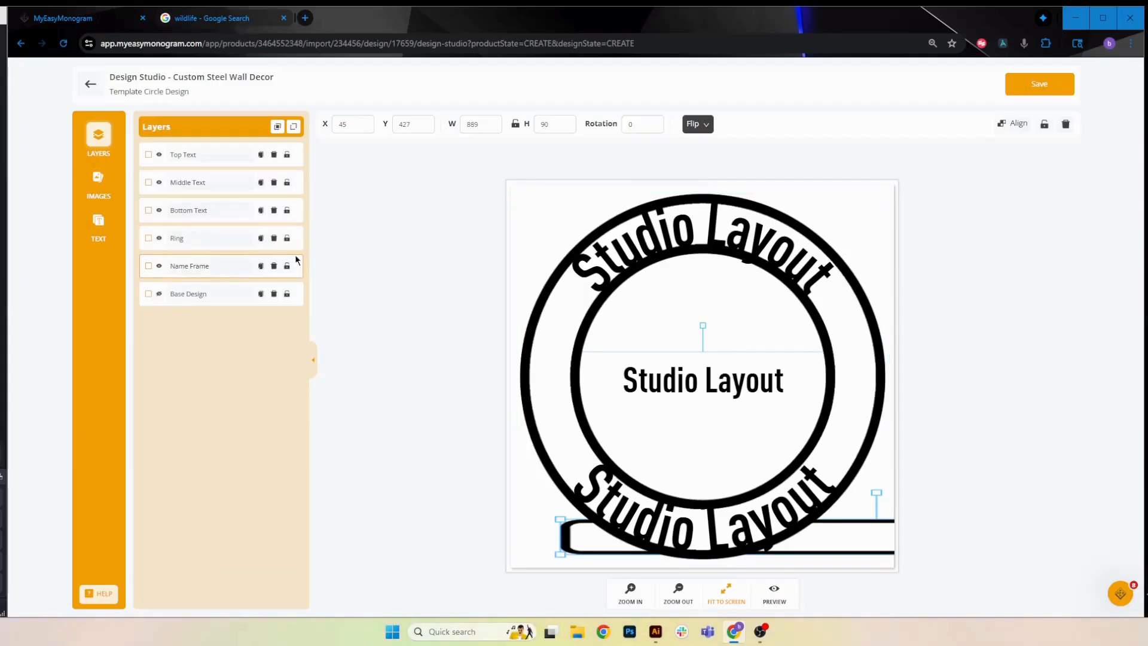
{"action": "left_click_drag", "start_coordinate": [297, 266], "coordinate": [292, 159]}
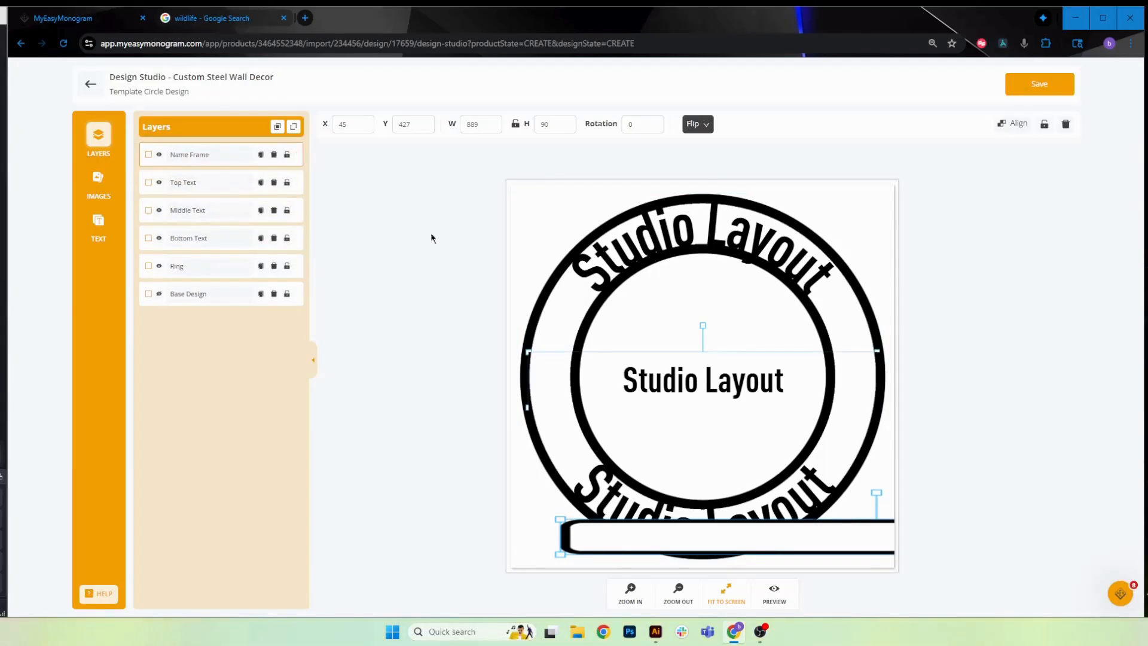
- Try to move the name frame up to the middle text, and realign the displaced Bottom Text to center and middle
{"action": "left_click_drag", "start_coordinate": [661, 547], "coordinate": [626, 409]}
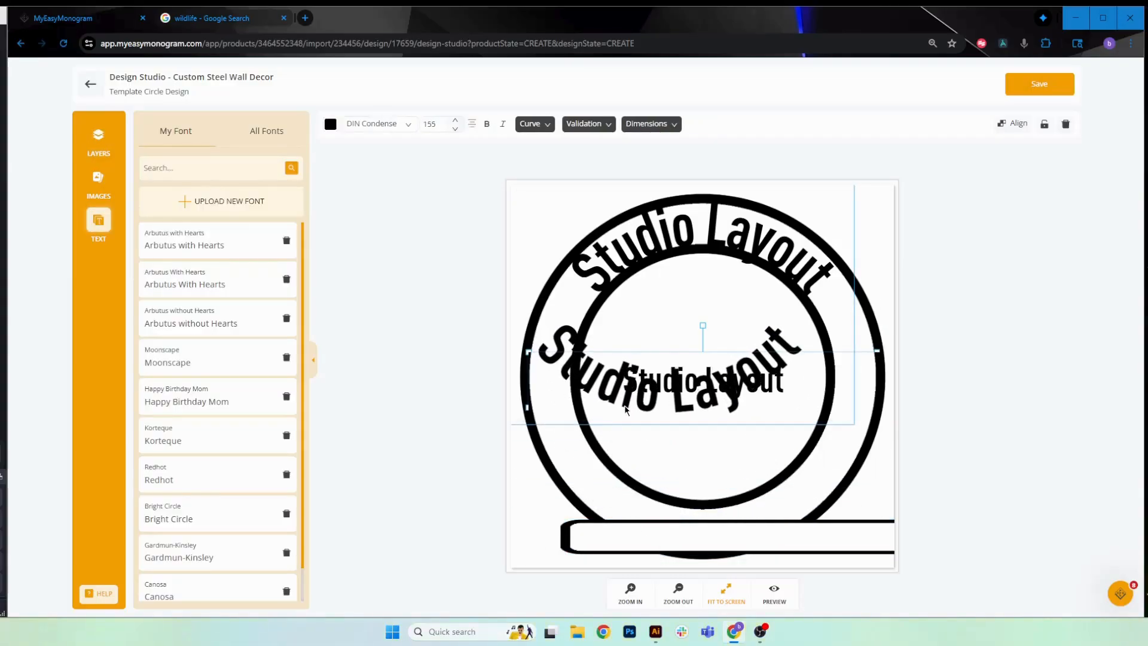
{"action": "left_click", "coordinate": [1013, 124]}
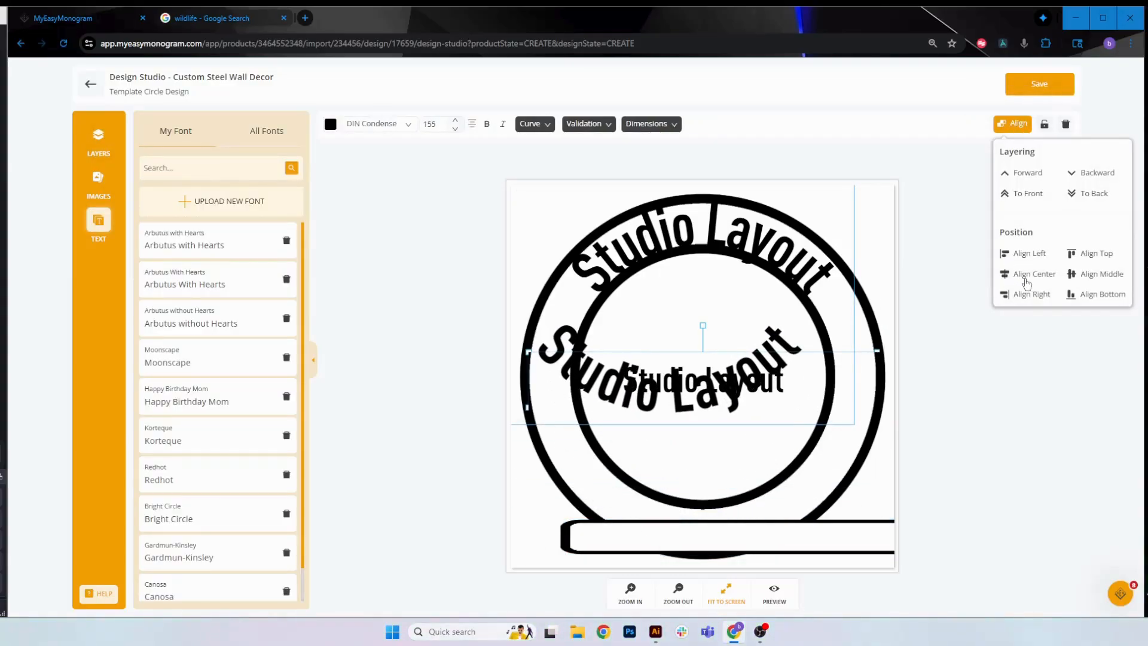
{"action": "left_click", "coordinate": [1024, 274]}
{"action": "left_click", "coordinate": [1086, 281]}
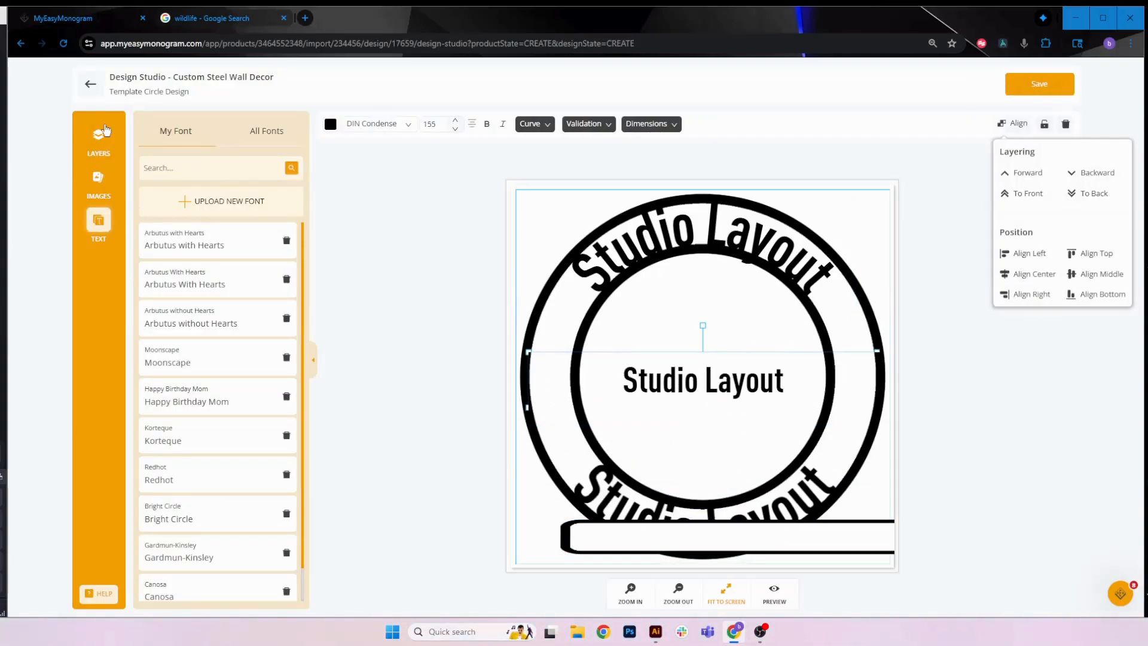
- Select the Name Frame layer, retry moving the frame, and align the shifted Bottom Text back to center and middle
{"action": "left_click", "coordinate": [99, 137]}
{"action": "left_click", "coordinate": [218, 158]}
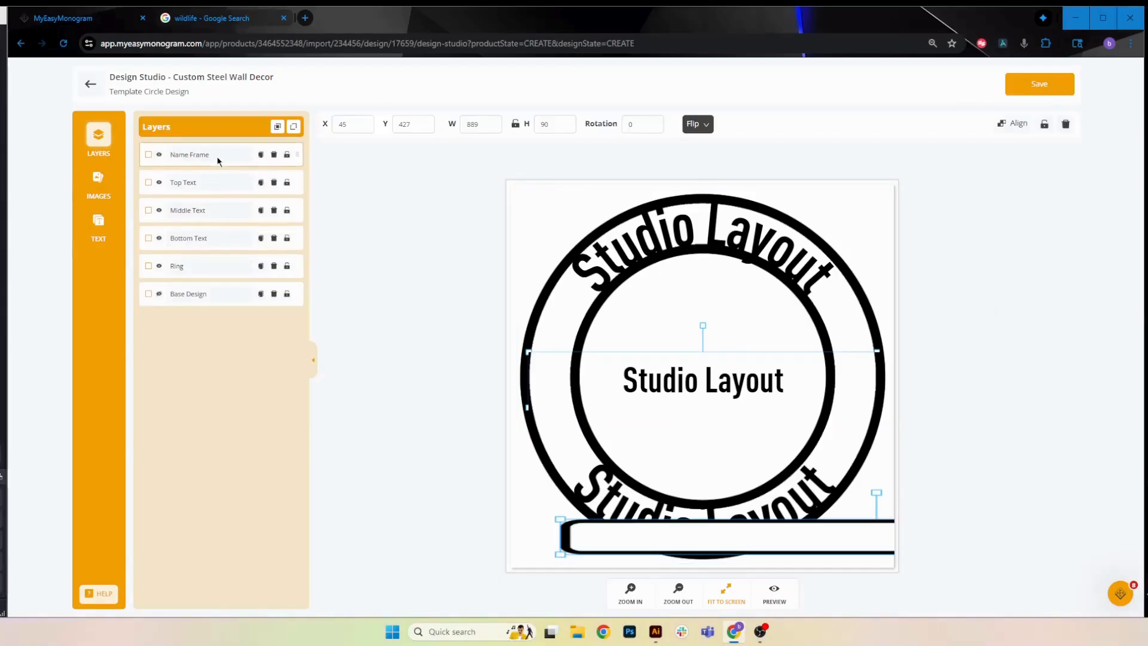
{"action": "left_click", "coordinate": [639, 542]}
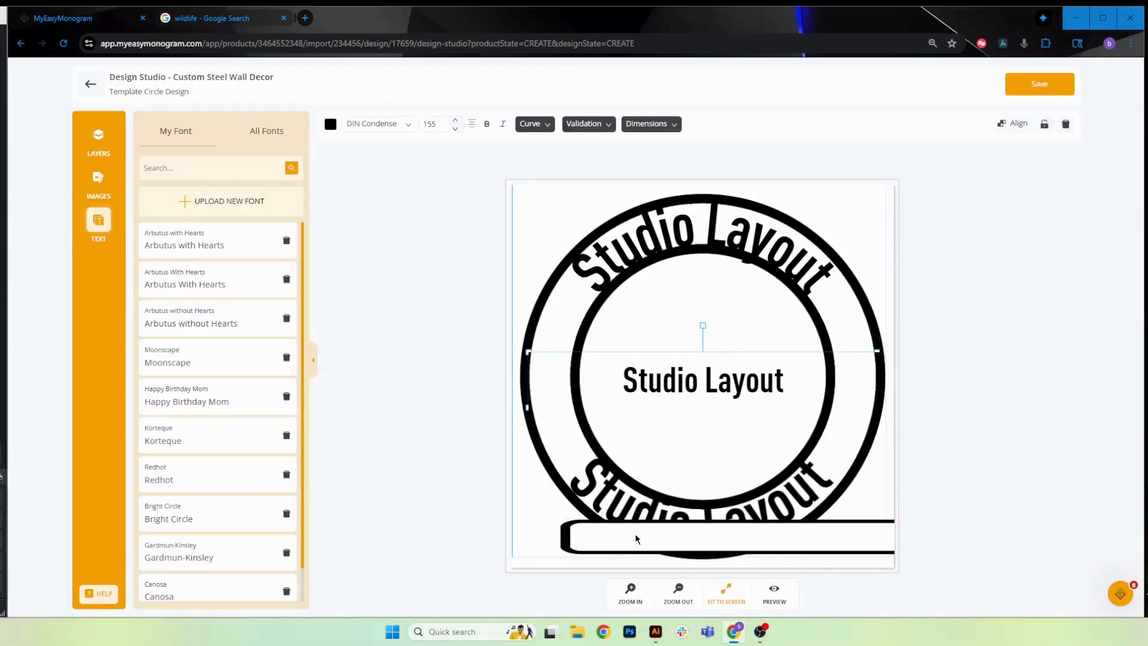
{"action": "left_click", "coordinate": [1012, 123]}
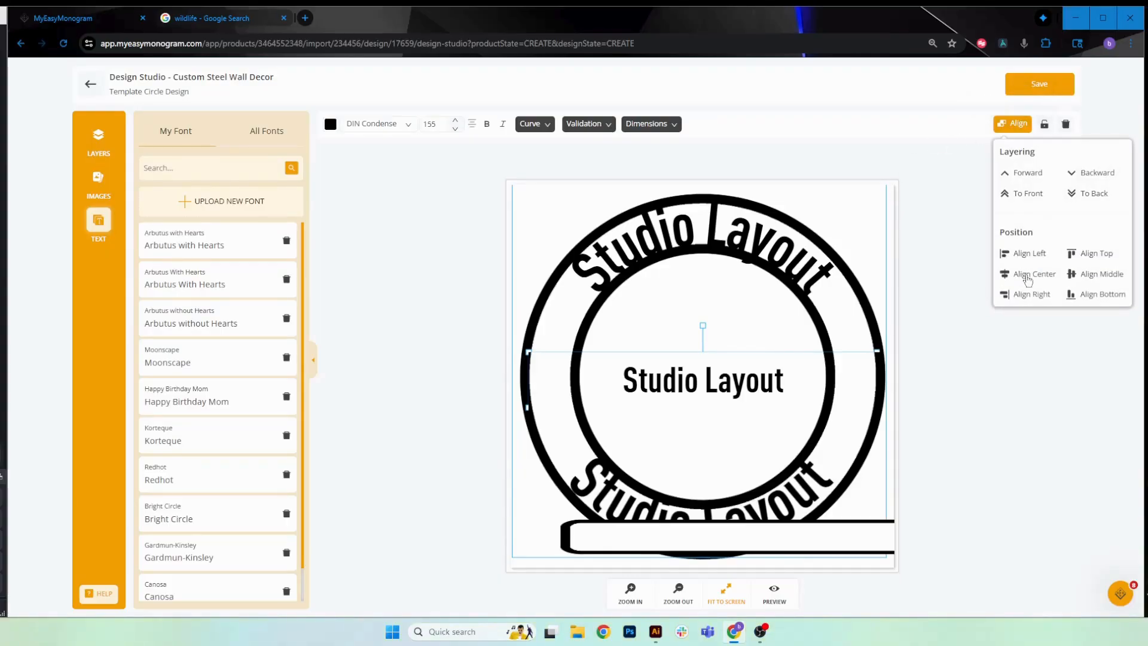
{"action": "left_click", "coordinate": [1031, 274]}
{"action": "left_click", "coordinate": [1100, 273]}
- Select the Name Frame layer again and try to shift the frame slightly upward on the canvas
{"action": "left_click", "coordinate": [111, 157]}
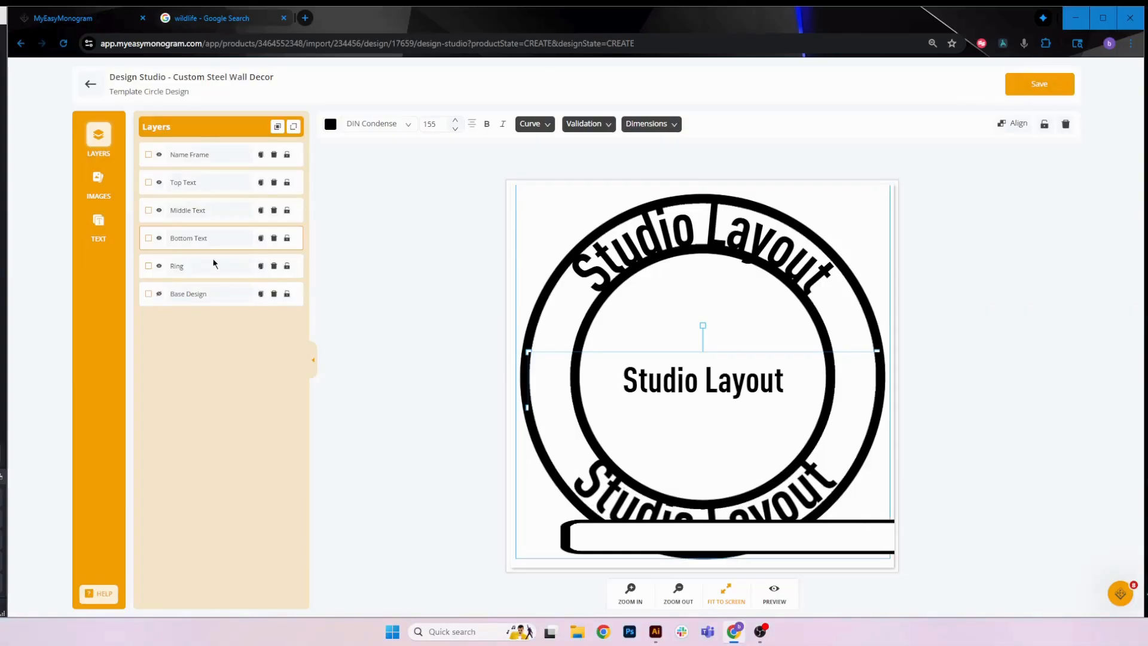
{"action": "left_click", "coordinate": [192, 154]}
{"action": "left_click_drag", "start_coordinate": [609, 547], "coordinate": [587, 521]}
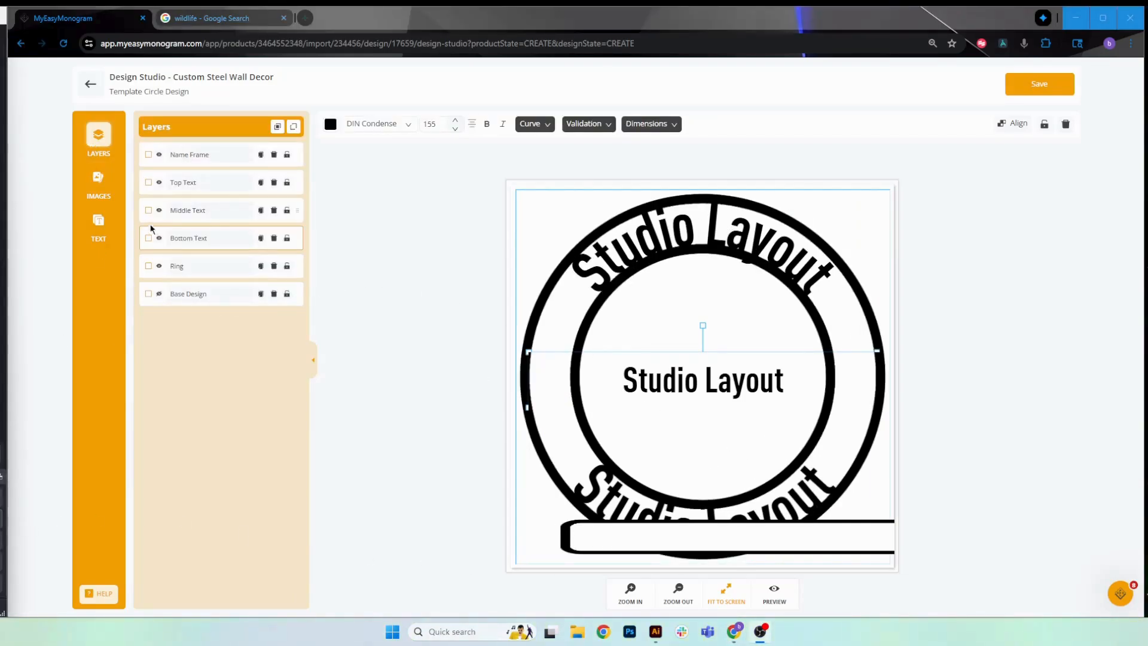
- Hide the Bottom Text, Top Text and Ring layers
{"action": "left_click", "coordinate": [160, 239]}
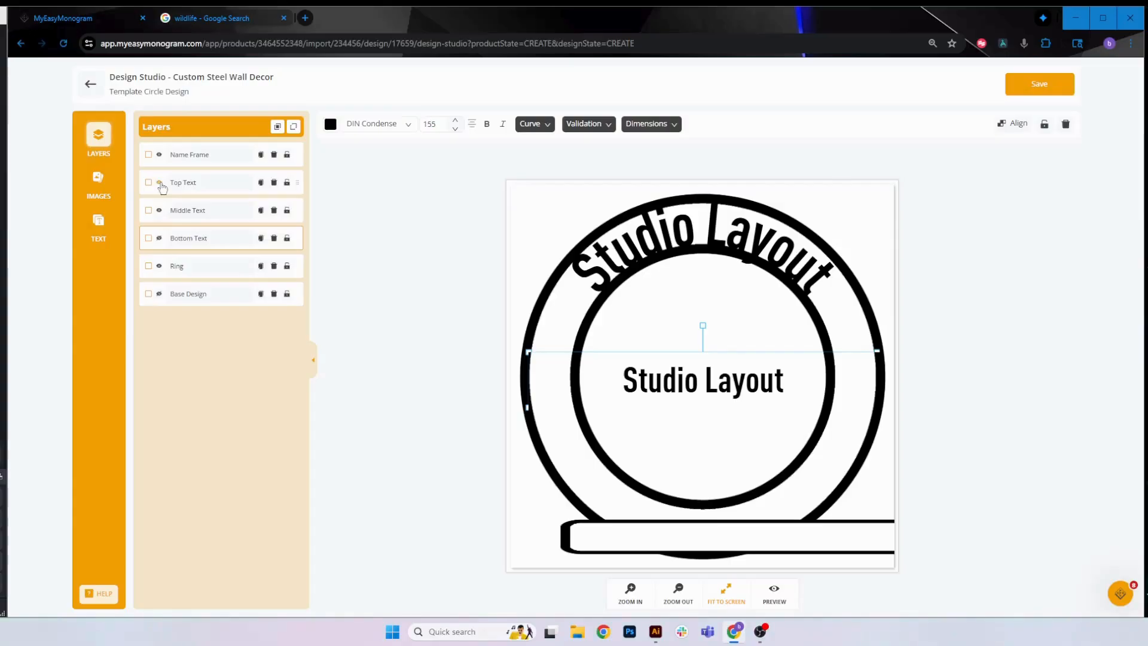
{"action": "left_click", "coordinate": [160, 182]}
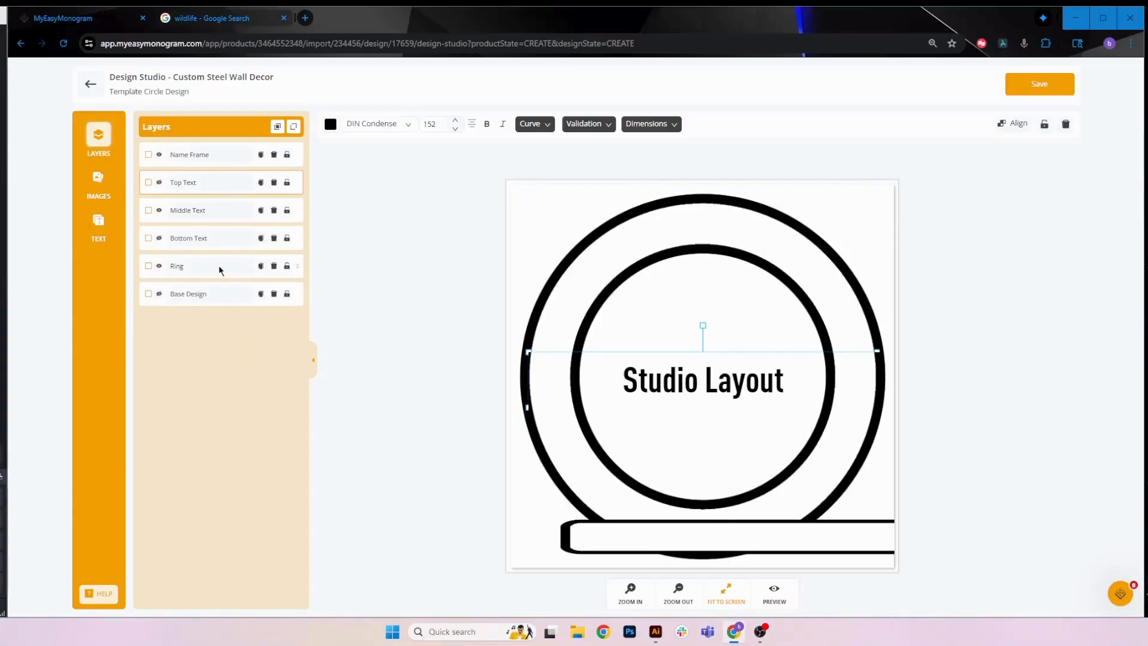
{"action": "left_click", "coordinate": [159, 266]}
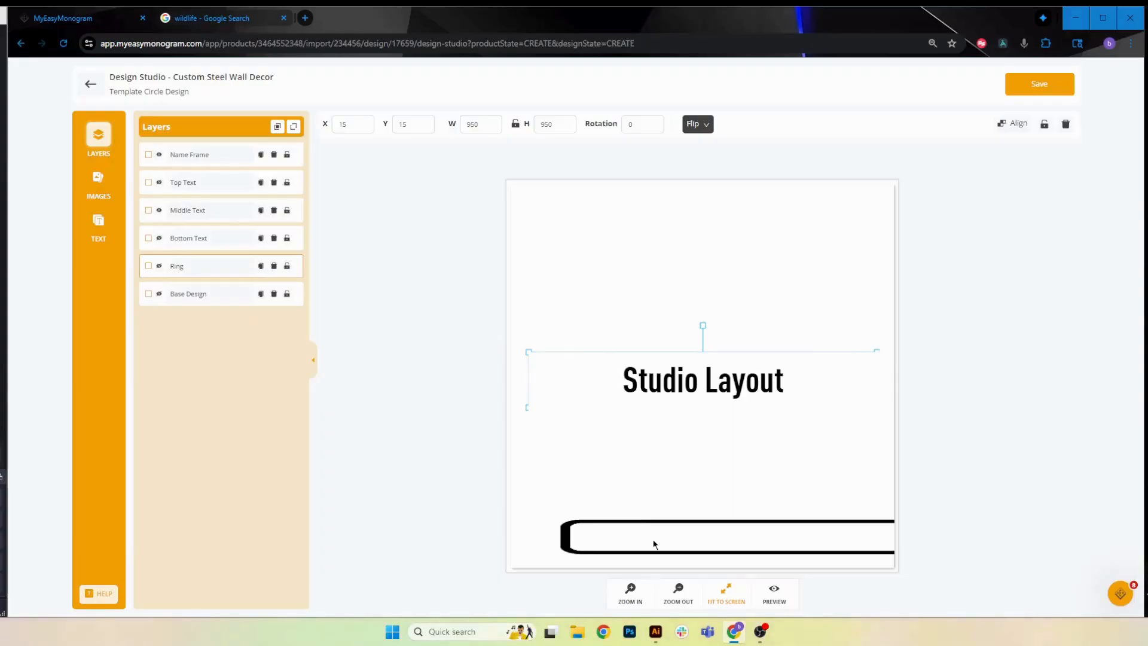
- Move the Name Frame down over the middle text to about Y 457 and align it to the horizontal center
{"action": "left_click", "coordinate": [197, 158]}
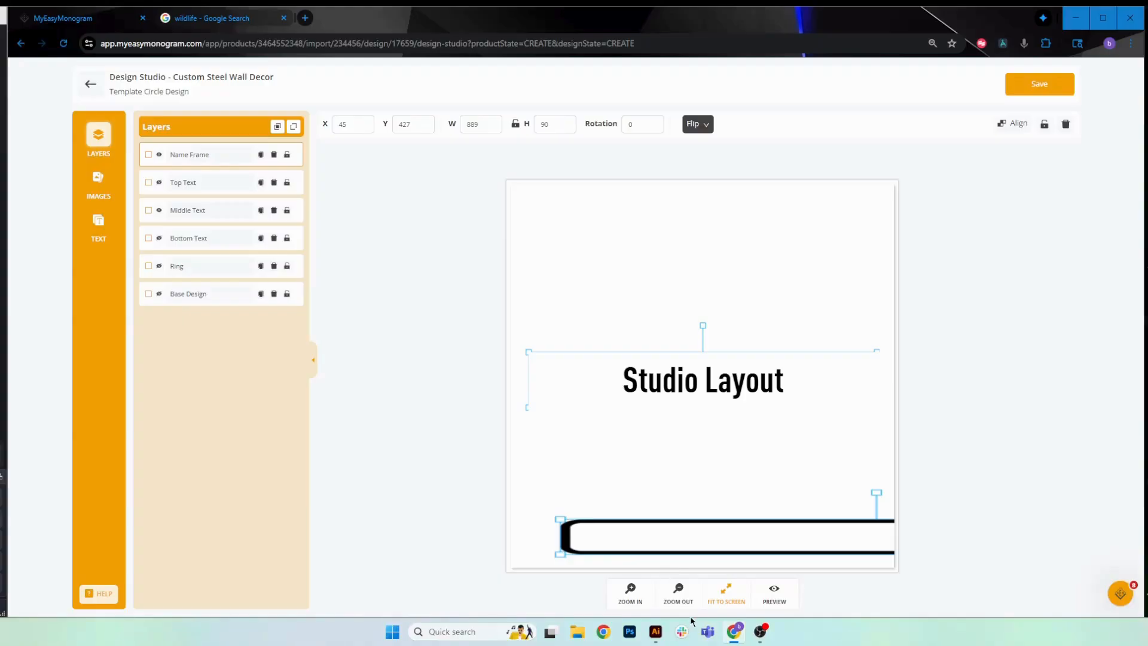
{"action": "left_click", "coordinate": [678, 592]}
{"action": "left_click", "coordinate": [725, 592]}
{"action": "left_click", "coordinate": [670, 377]}
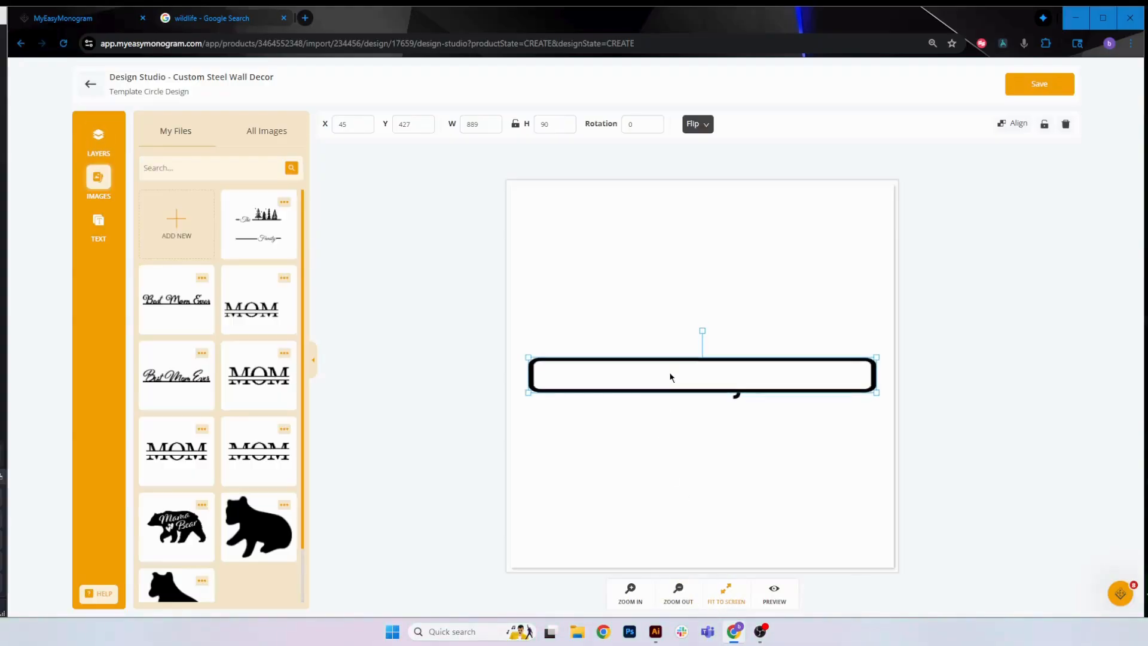
{"action": "left_click_drag", "start_coordinate": [669, 374], "coordinate": [671, 379]}
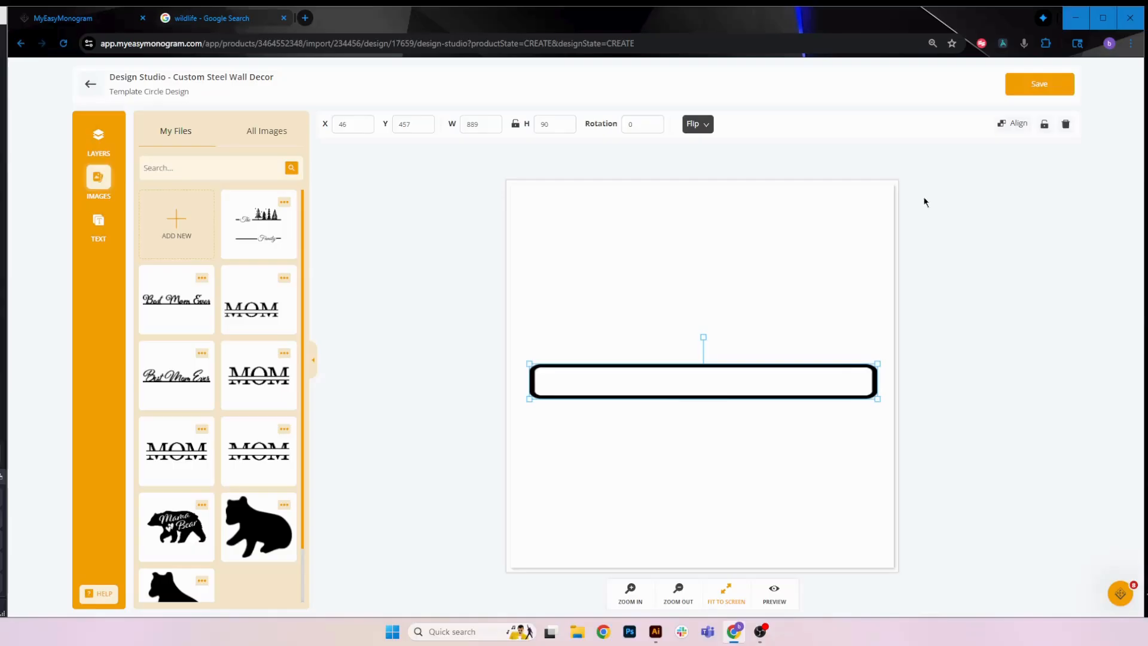
{"action": "left_click", "coordinate": [1012, 124]}
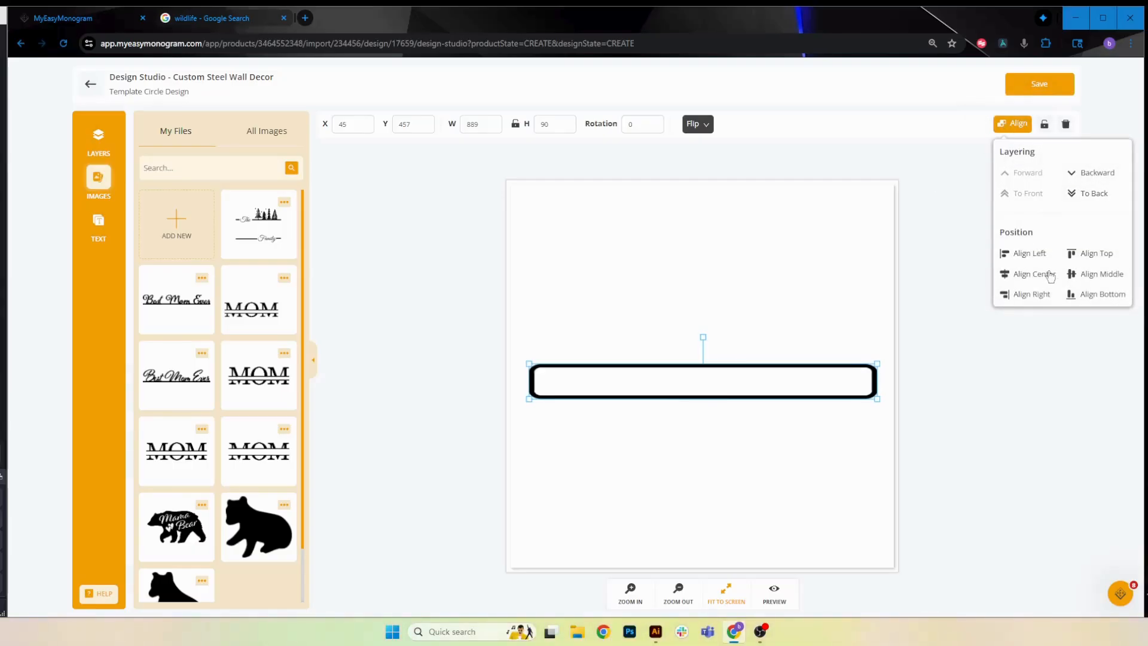
- Reorder the Name Frame layer to sit directly below Middle Text and set its Y position to 452
{"action": "left_click", "coordinate": [99, 140]}
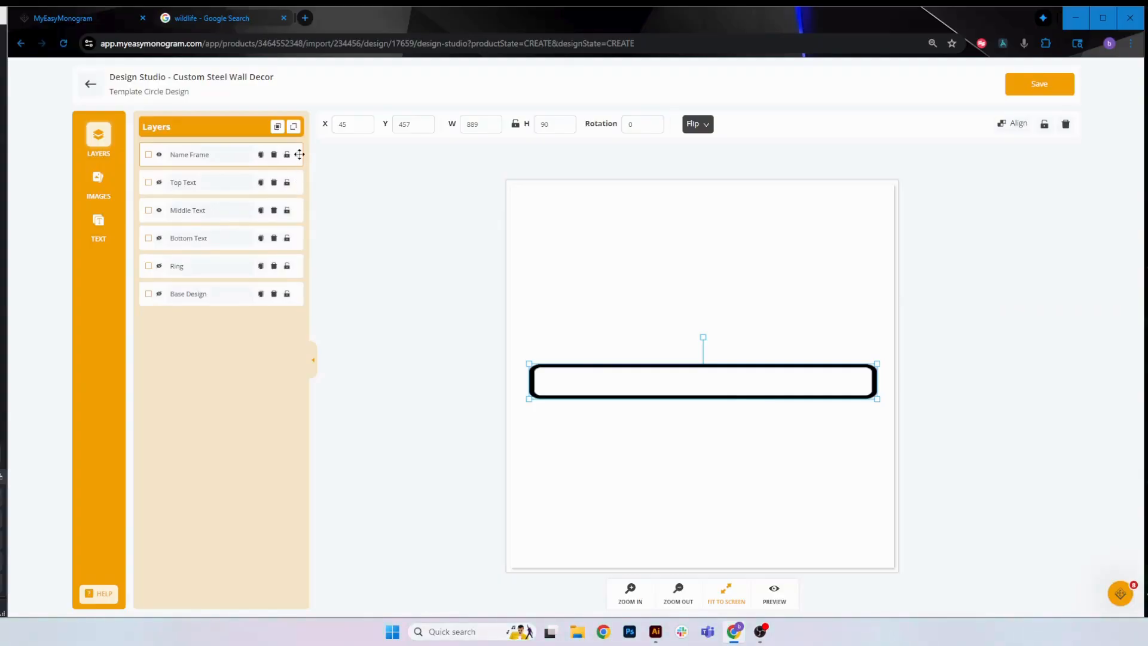
{"action": "left_click_drag", "start_coordinate": [297, 153], "coordinate": [299, 213]}
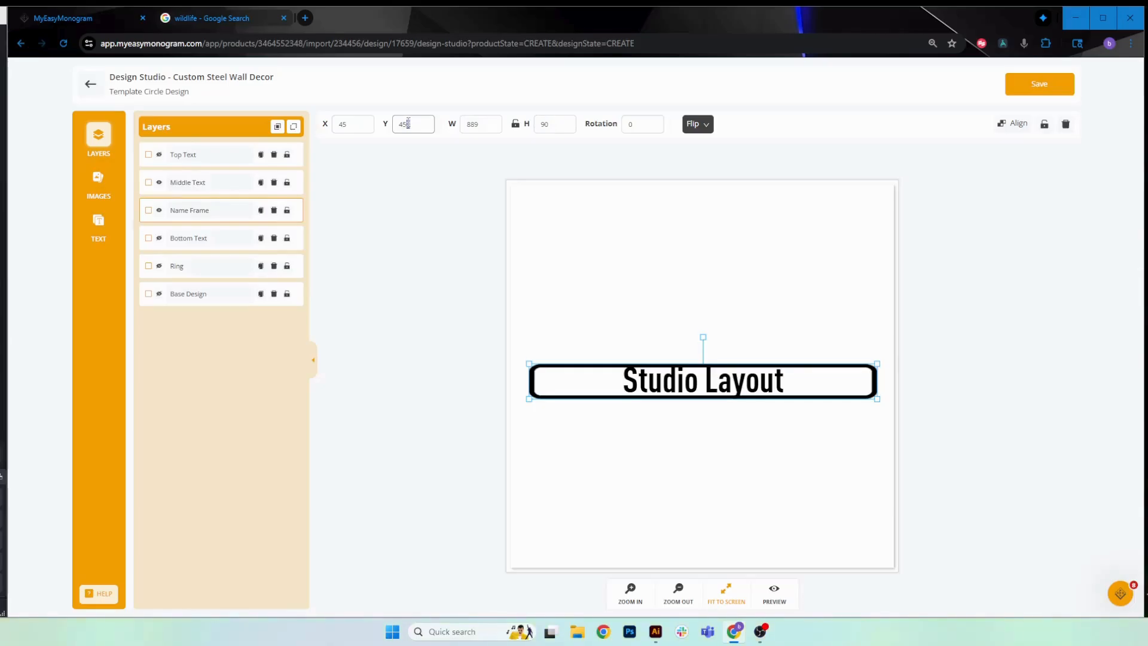
{"action": "scroll", "coordinate": [409, 123], "scroll_direction": "down", "scroll_amount": 7}
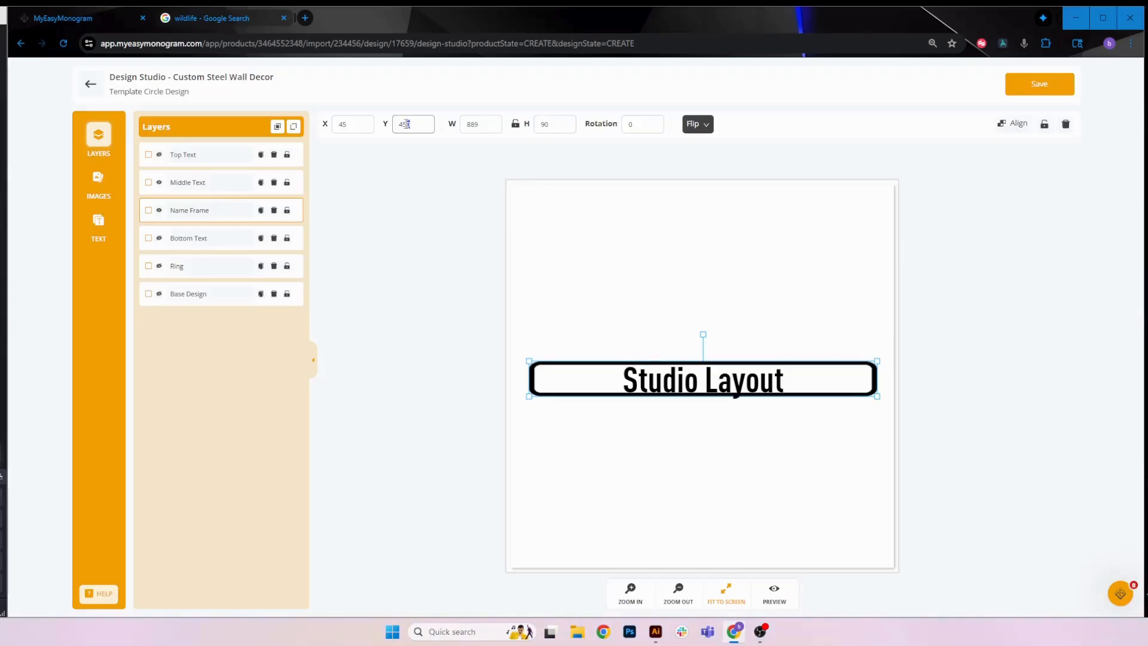
{"action": "scroll", "coordinate": [407, 123], "scroll_direction": "up", "scroll_amount": 2}
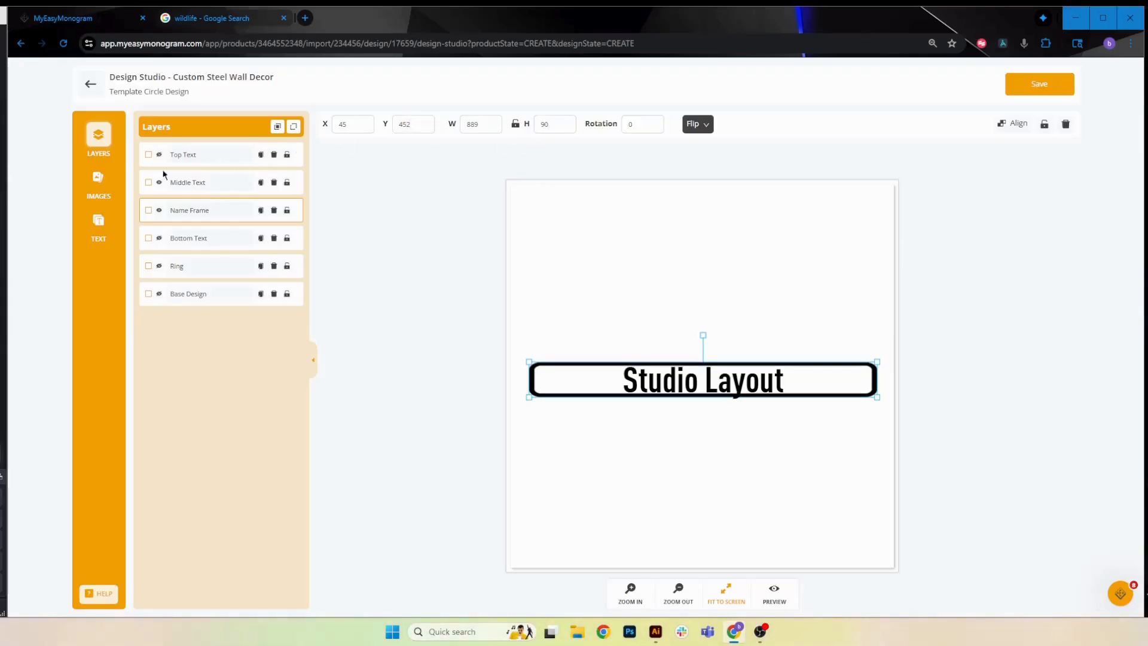
- Increase the Middle Text font size to 100
{"action": "left_click", "coordinate": [195, 183]}
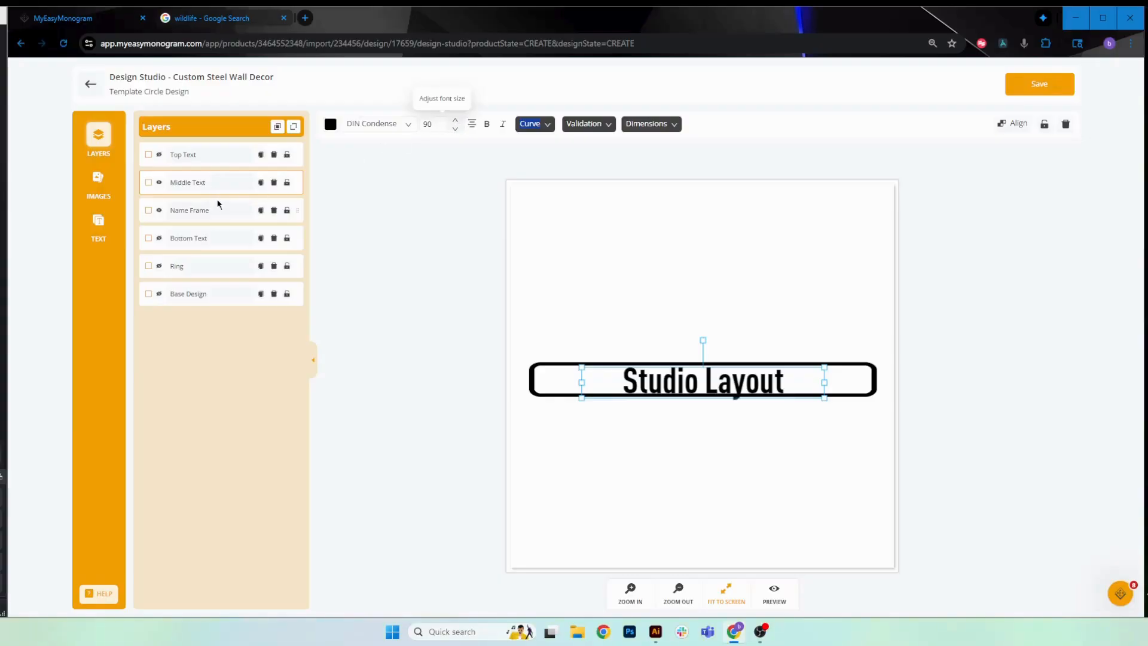
{"action": "left_click", "coordinate": [455, 121]}
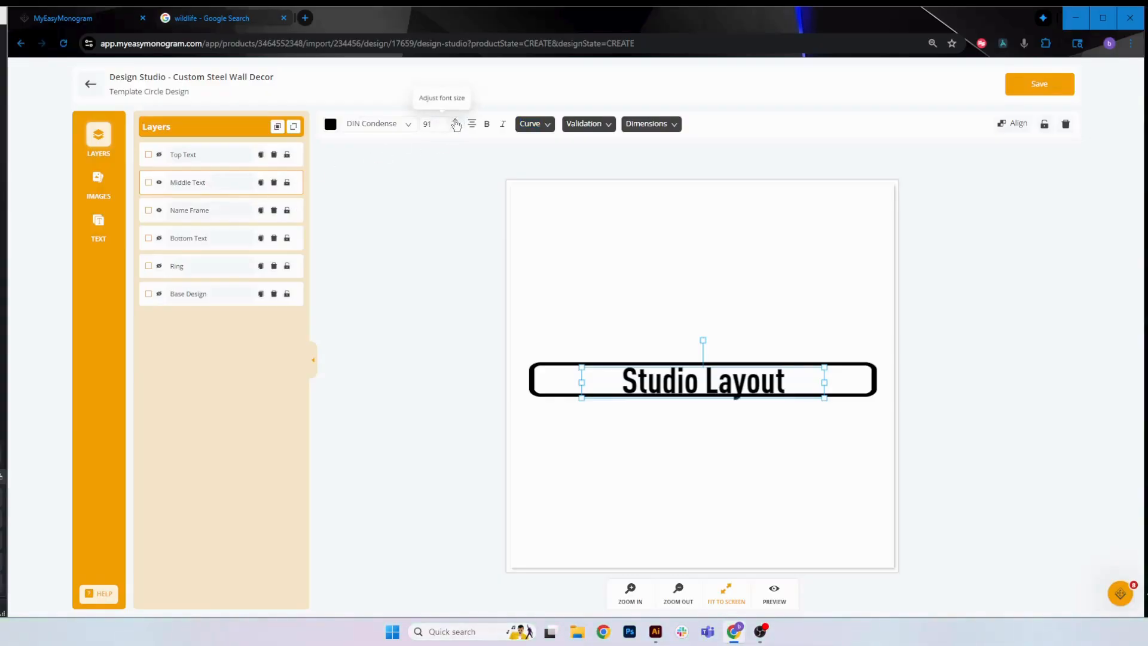
{"action": "left_click", "coordinate": [456, 121]}
{"action": "left_click", "coordinate": [455, 121]}
{"action": "left_click", "coordinate": [455, 121]}
{"action": "left_click", "coordinate": [456, 121]}
{"action": "left_click", "coordinate": [456, 121]}
{"action": "left_click", "coordinate": [456, 121]}
{"action": "left_click", "coordinate": [455, 121]}
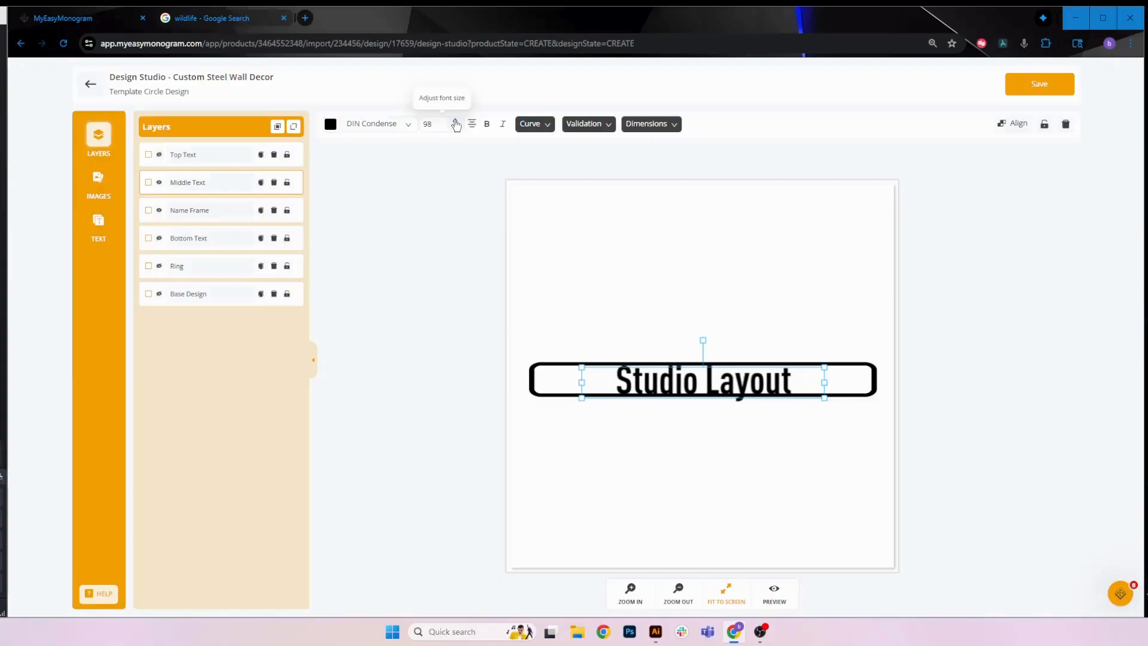
{"action": "left_click", "coordinate": [455, 120]}
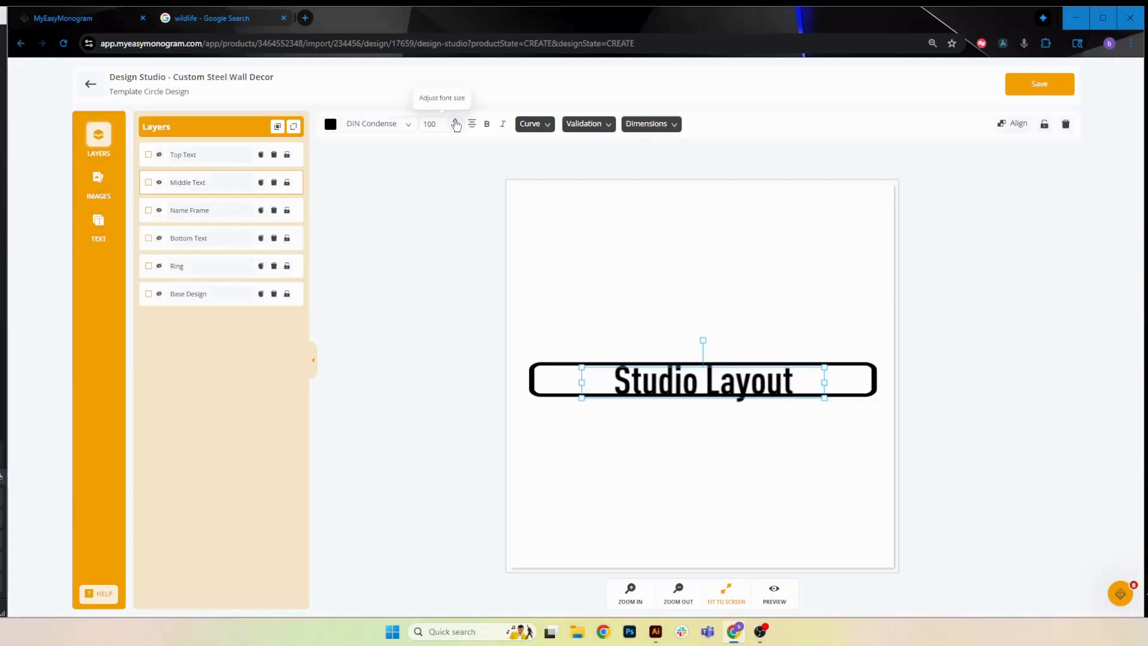
- Set the Name Frame's Y position to 454 and its height to 86
{"action": "left_click", "coordinate": [199, 213]}
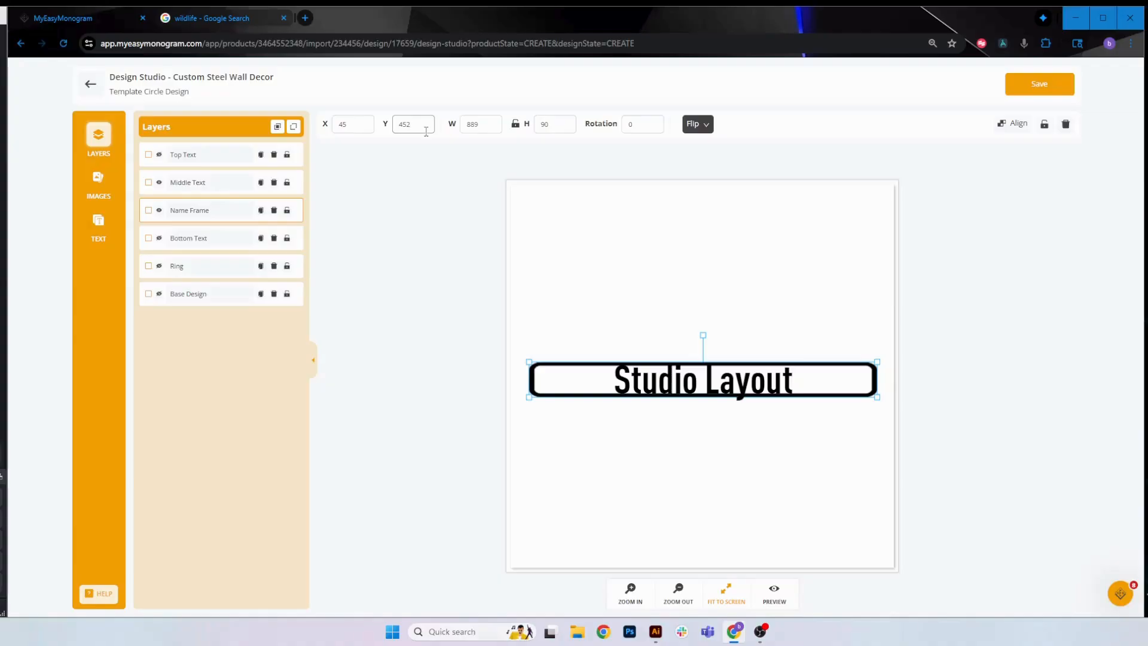
{"action": "key", "text": "BackSpace"}
{"action": "type", "text": "4"}
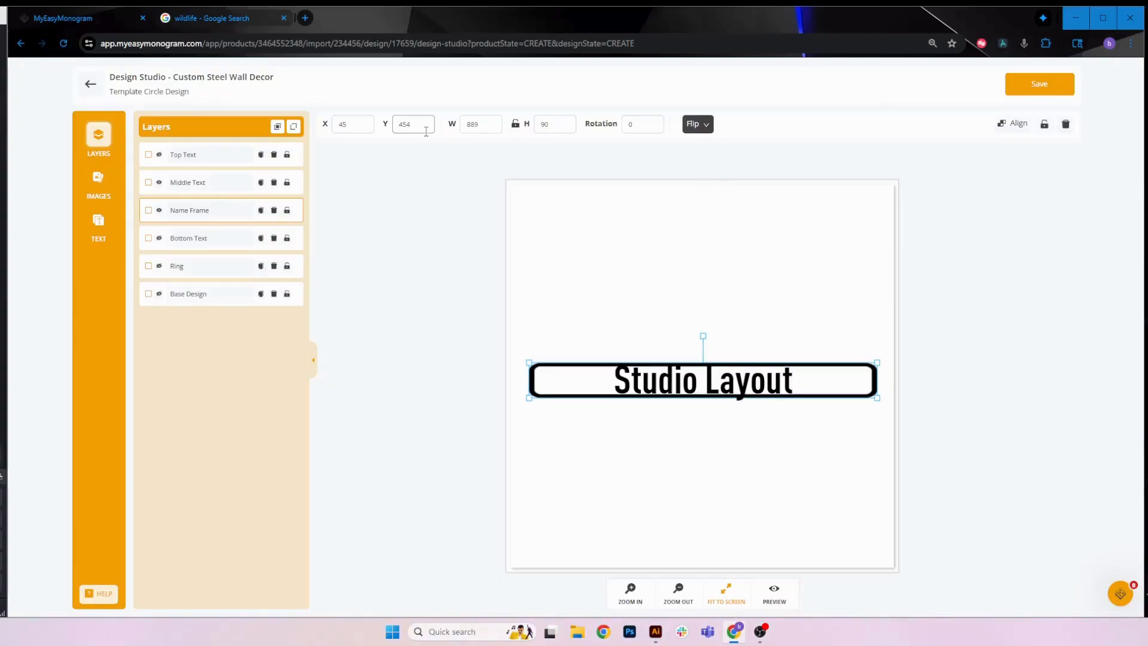
{"action": "left_click_drag", "start_coordinate": [552, 123], "coordinate": [536, 125]}
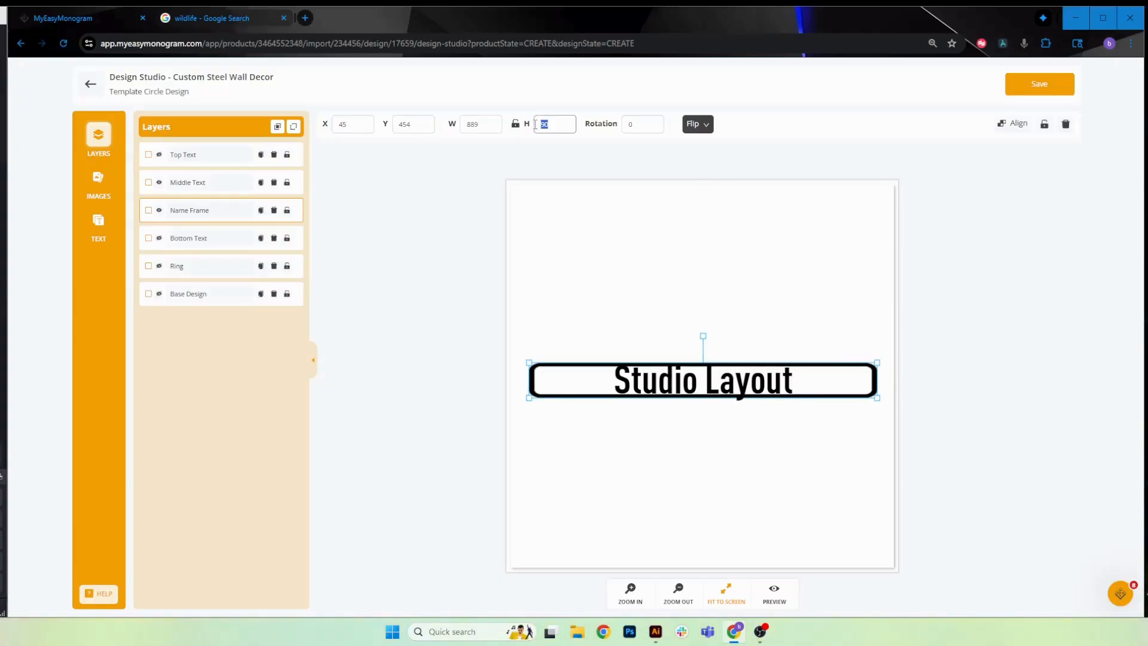
{"action": "type", "text": "86"}
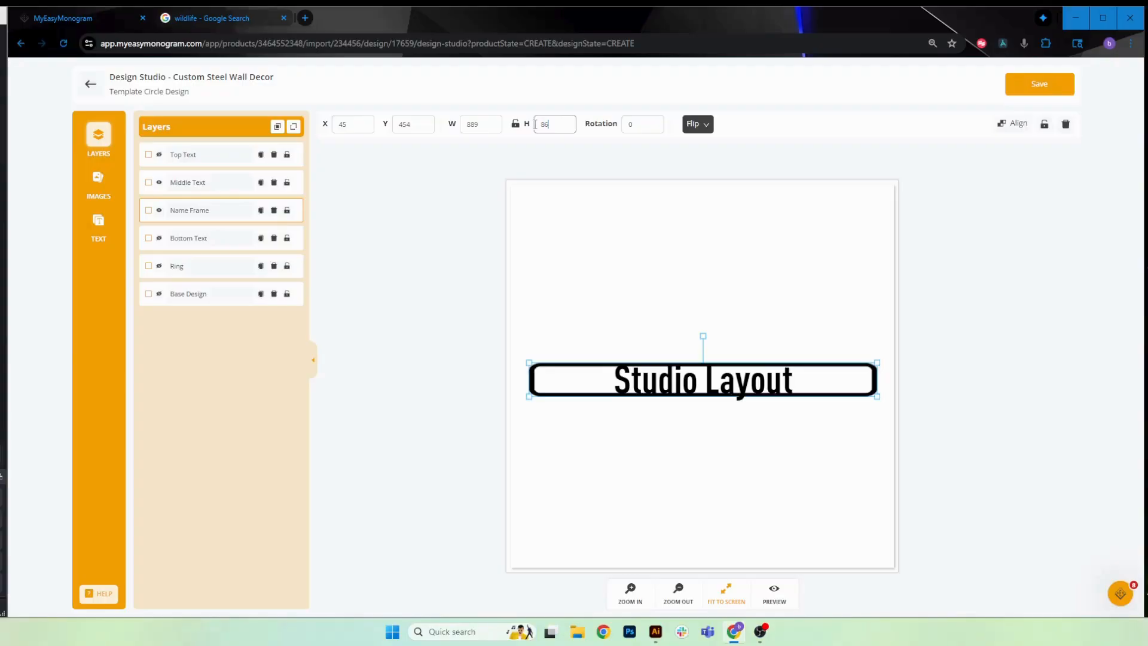
- Show the Top Text, Bottom Text and Ring layers, and move the Name Frame layer below Ring
{"action": "left_click", "coordinate": [159, 154]}
{"action": "left_click", "coordinate": [159, 238]}
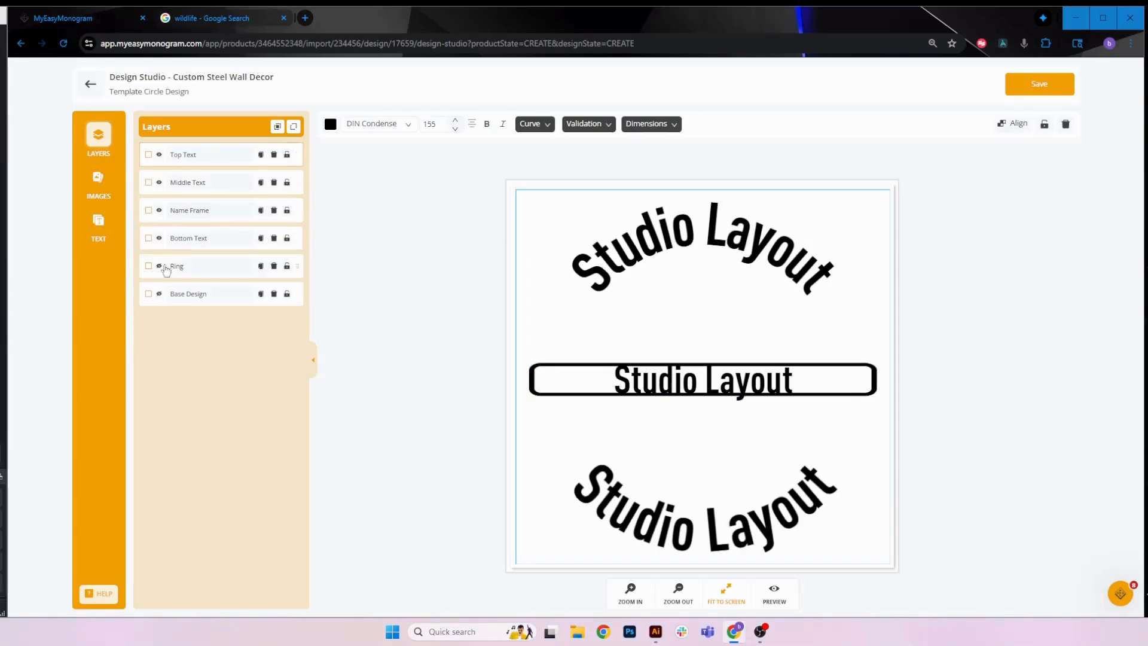
{"action": "left_click", "coordinate": [160, 266]}
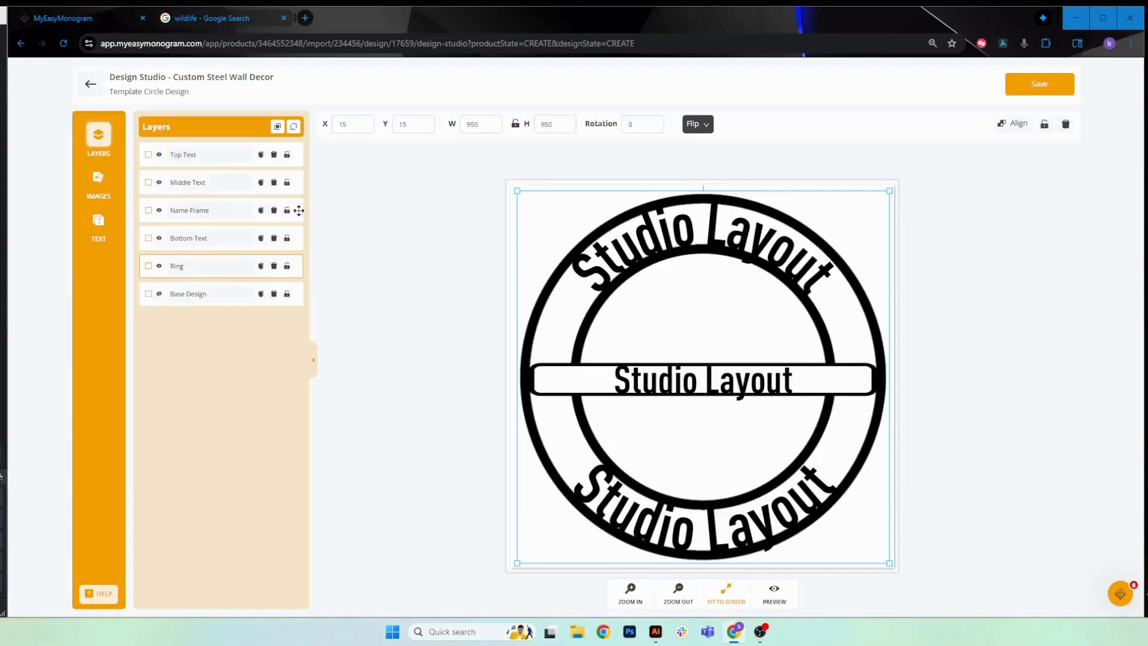
{"action": "left_click_drag", "start_coordinate": [298, 210], "coordinate": [303, 277]}
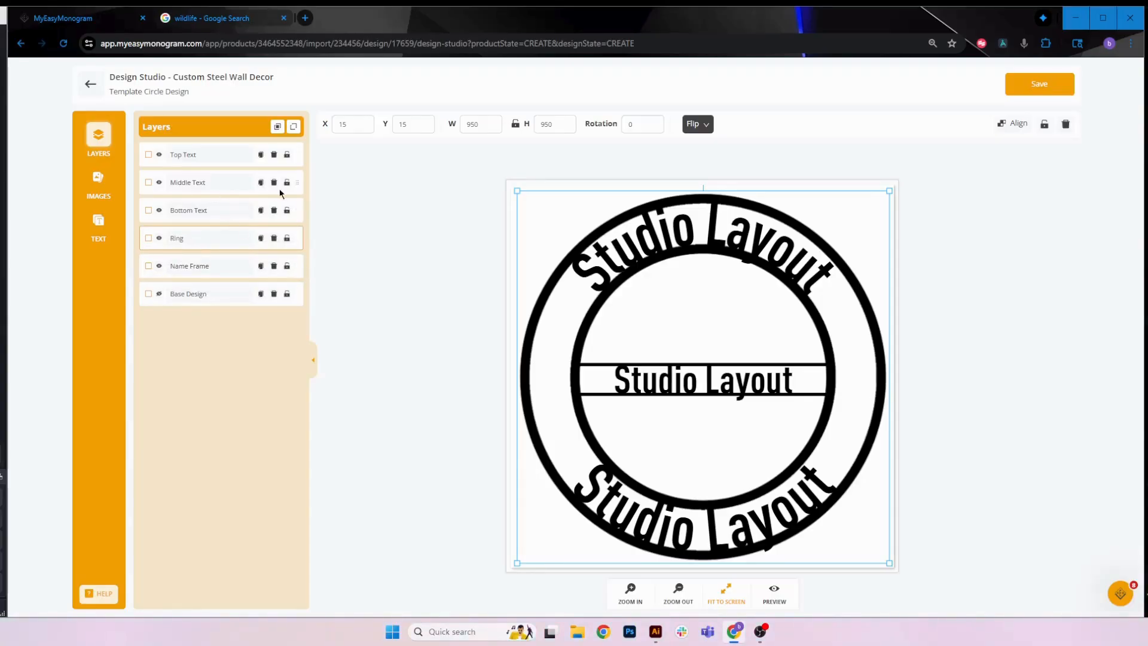
- Search the image files for "hole", add the round hole image, and place it at 31 by 31 on the outer ring's top edge
{"action": "left_click", "coordinate": [208, 180]}
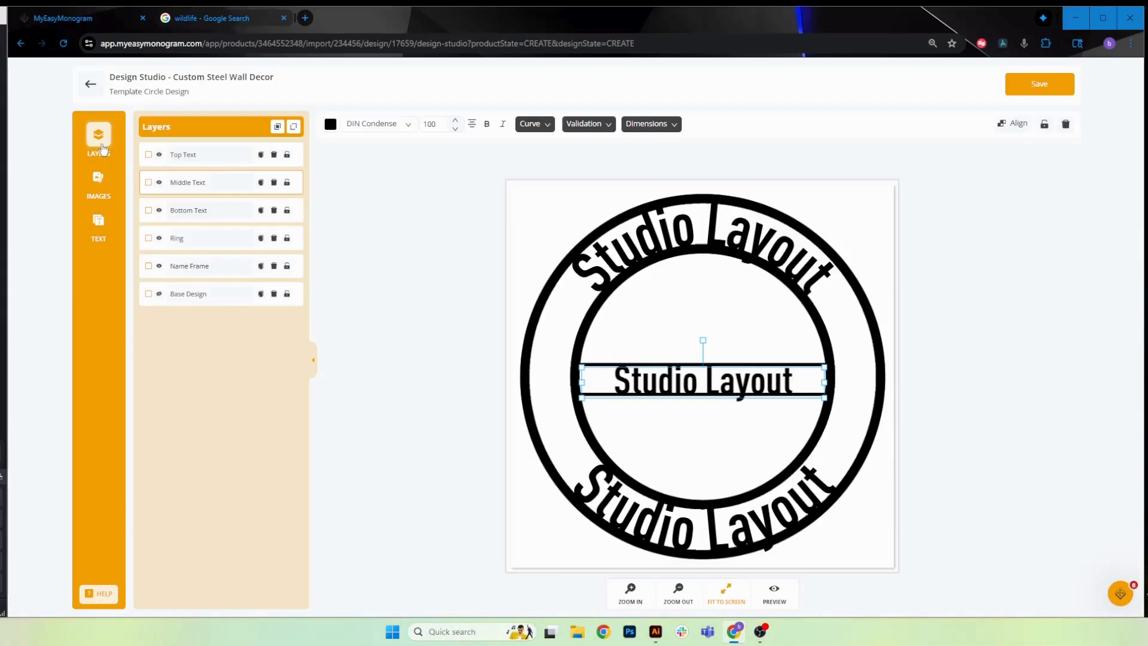
{"action": "left_click", "coordinate": [100, 179]}
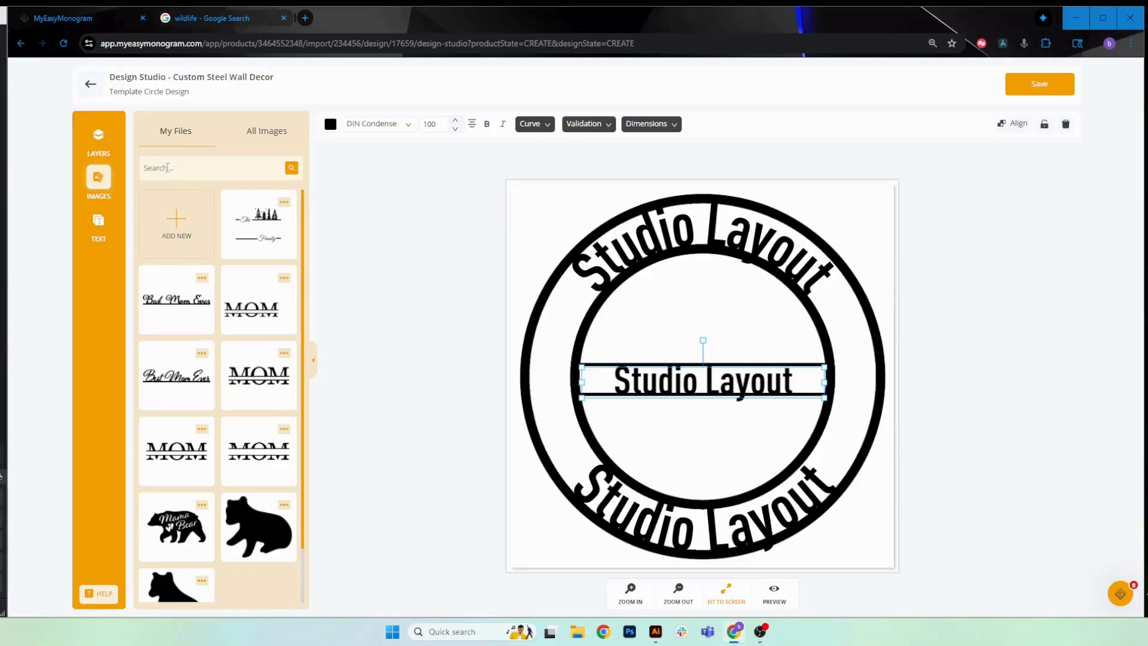
{"action": "left_click", "coordinate": [168, 169]}
{"action": "type", "text": "hole"}
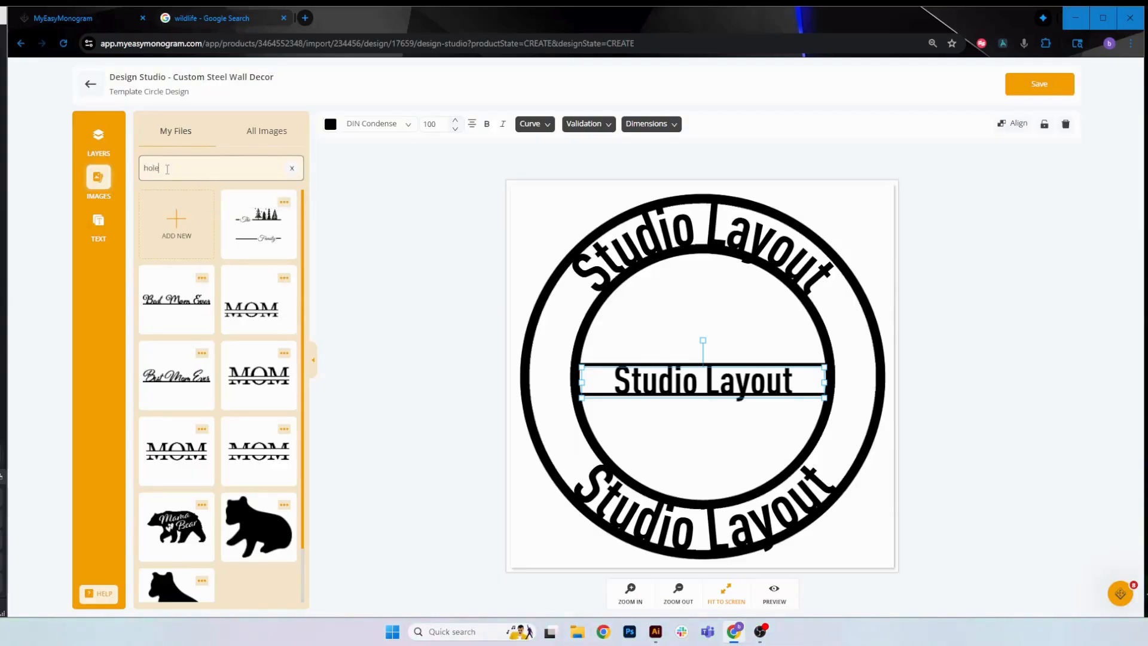
{"action": "left_click", "coordinate": [252, 231]}
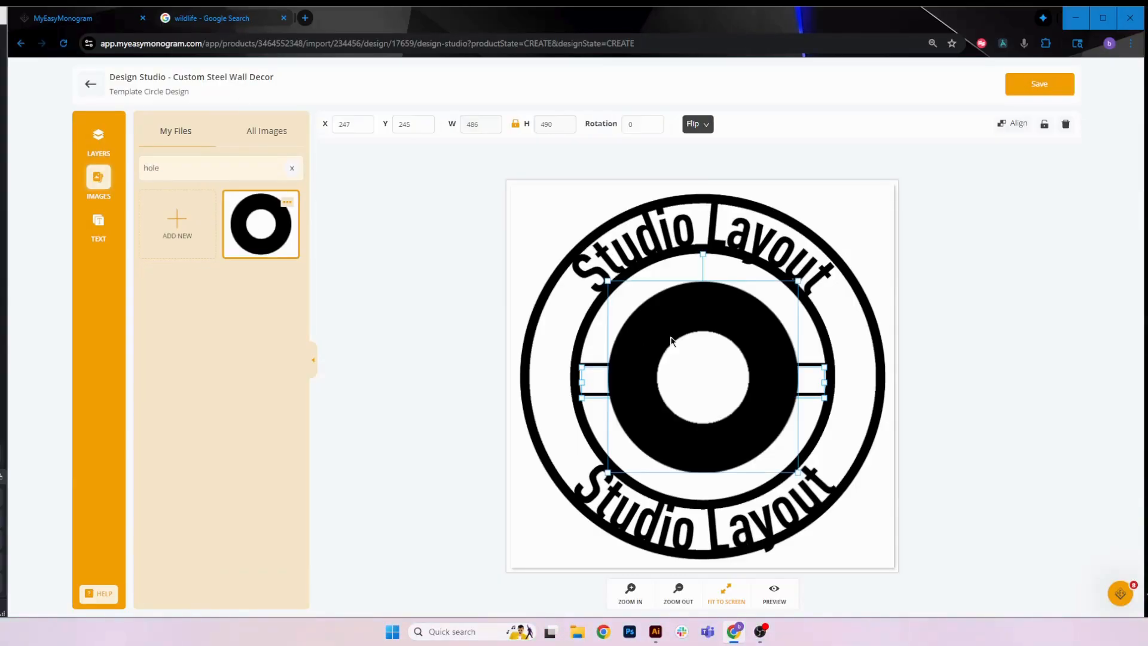
{"action": "left_click_drag", "start_coordinate": [671, 342], "coordinate": [597, 251]}
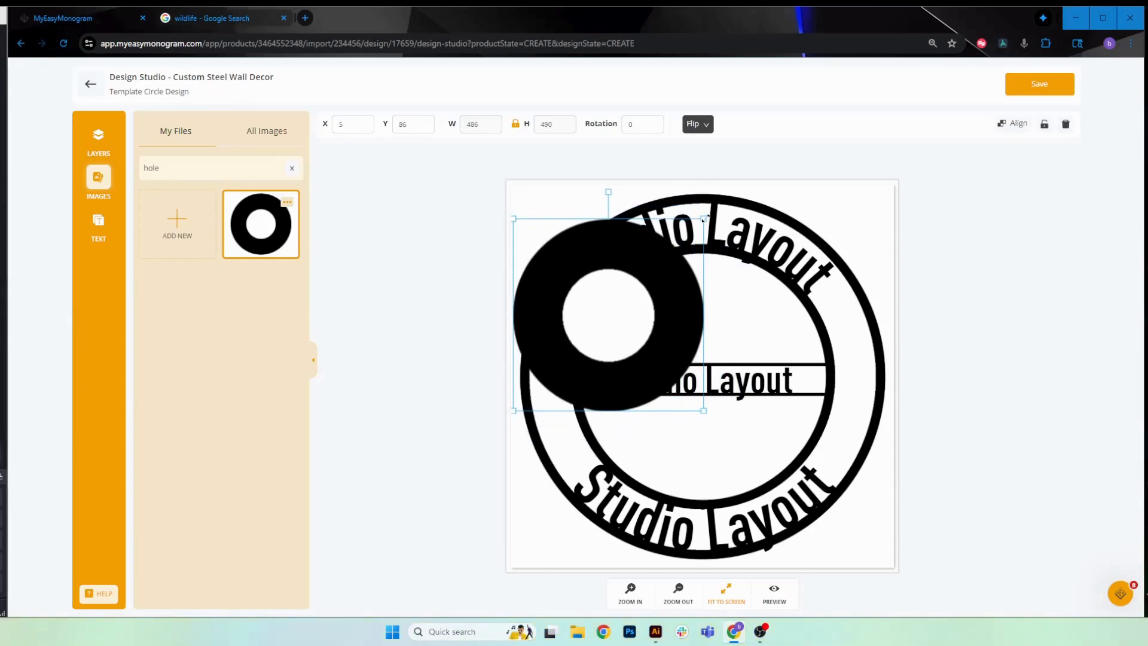
{"action": "mouse_move", "coordinate": [705, 219]}
{"action": "left_mouse_down"}
{"action": "mouse_move", "coordinate": [559, 360]}
{"action": "mouse_move", "coordinate": [543, 400]}
{"action": "mouse_move", "coordinate": [720, 206]}
{"action": "mouse_move", "coordinate": [696, 205]}
{"action": "left_mouse_up"}
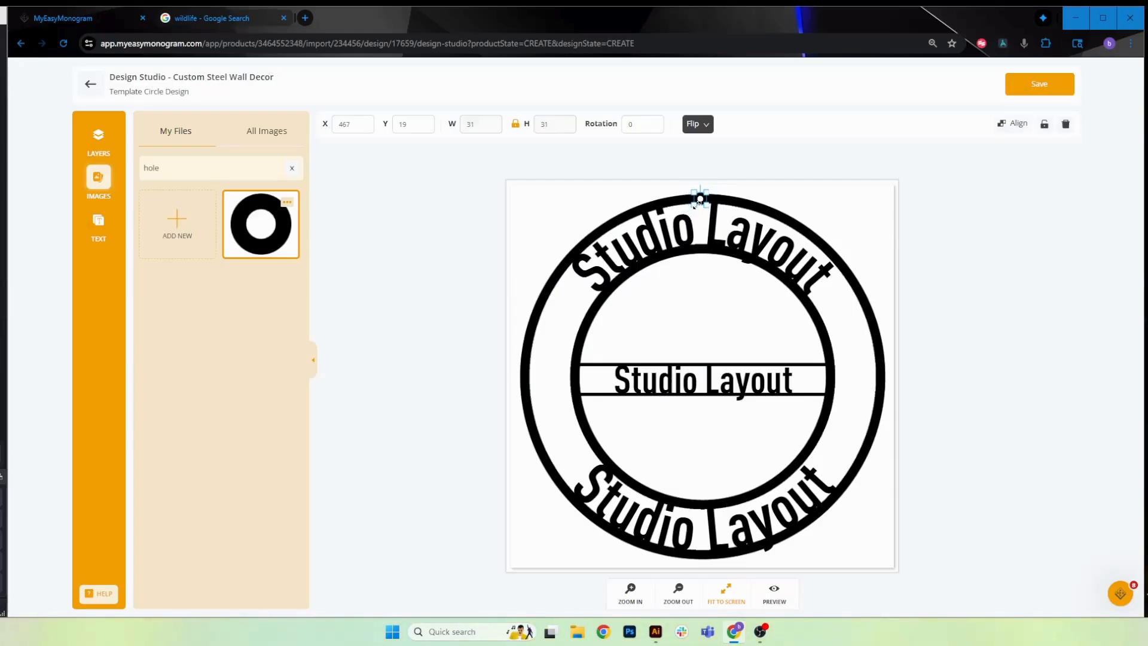
- Try to move the hole image, and realign the displaced Top Text to center and middle
{"action": "left_click", "coordinate": [695, 205]}
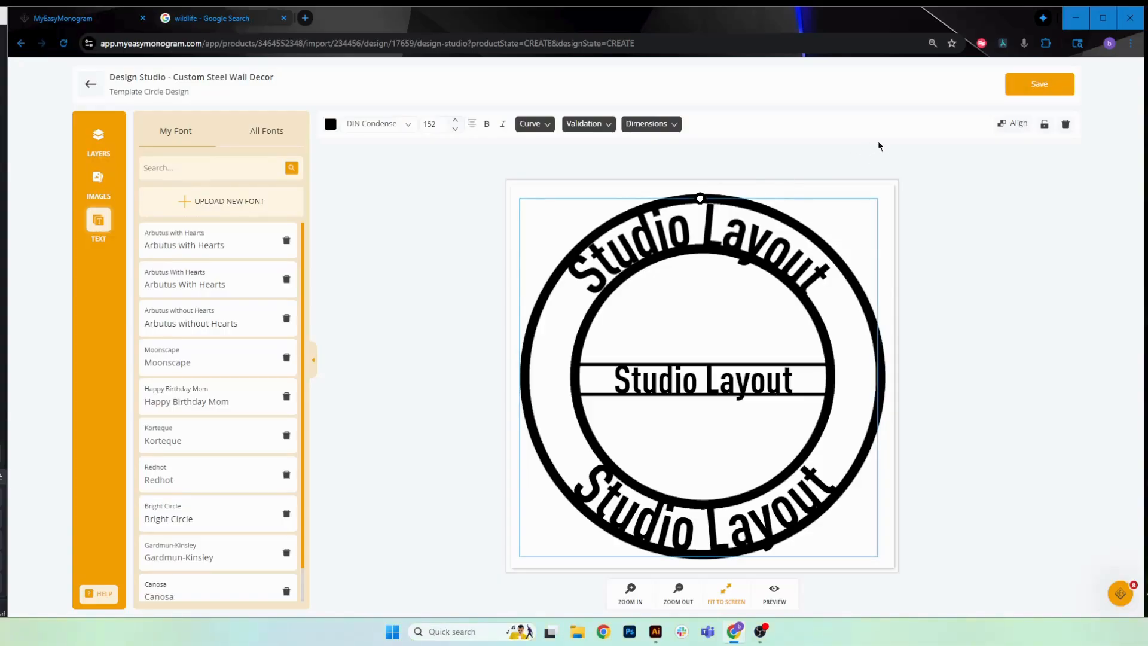
{"action": "left_click", "coordinate": [1015, 124]}
{"action": "left_click", "coordinate": [1102, 274]}
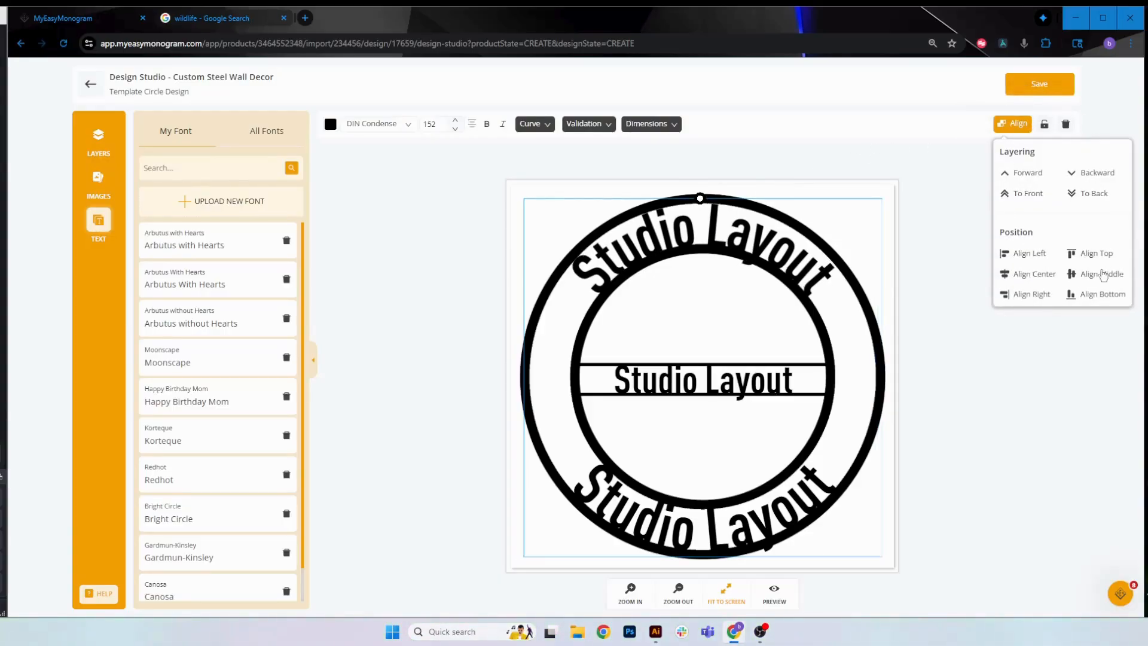
- Hide the Top Text, Middle Text and Bottom Text layers
{"action": "left_click", "coordinate": [108, 171]}
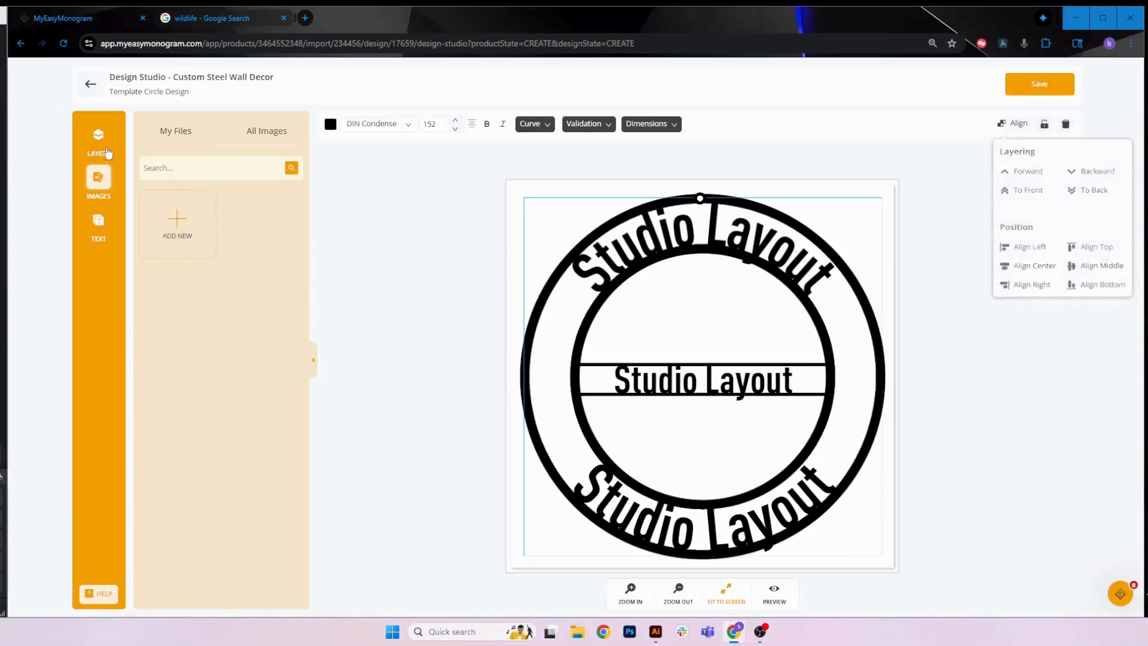
{"action": "left_click", "coordinate": [108, 153]}
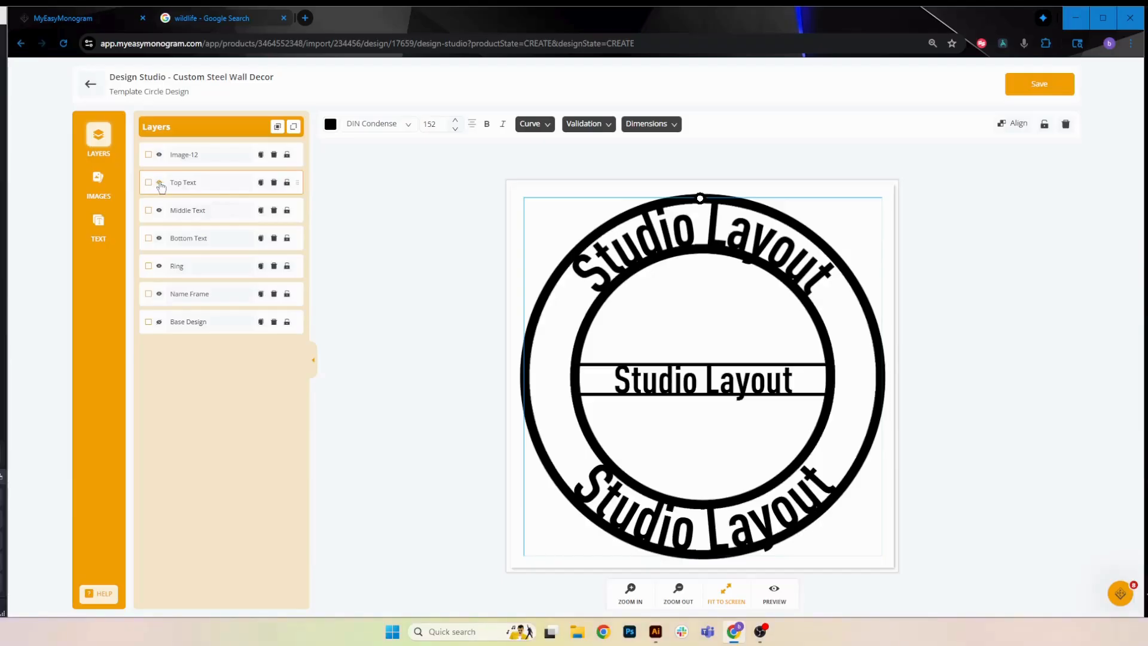
{"action": "left_click", "coordinate": [159, 183]}
{"action": "left_click", "coordinate": [159, 210]}
{"action": "left_click", "coordinate": [159, 238]}
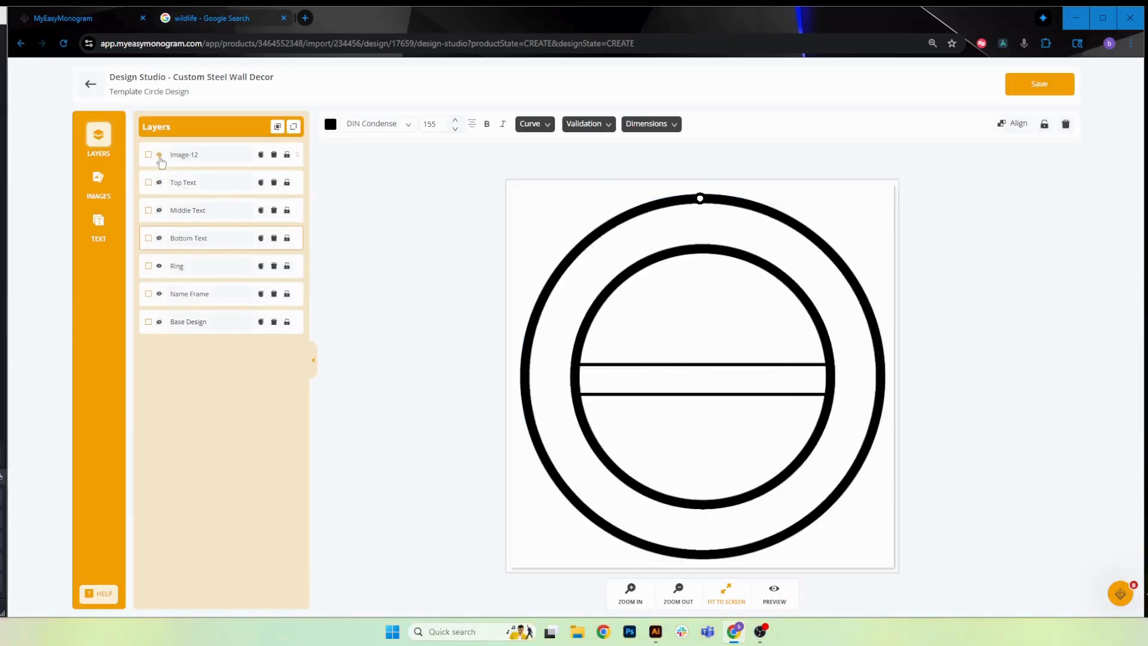
- Rename the newly added hole image layer as "Hole"
{"action": "left_click", "coordinate": [202, 155]}
{"action": "left_click", "coordinate": [202, 155]}
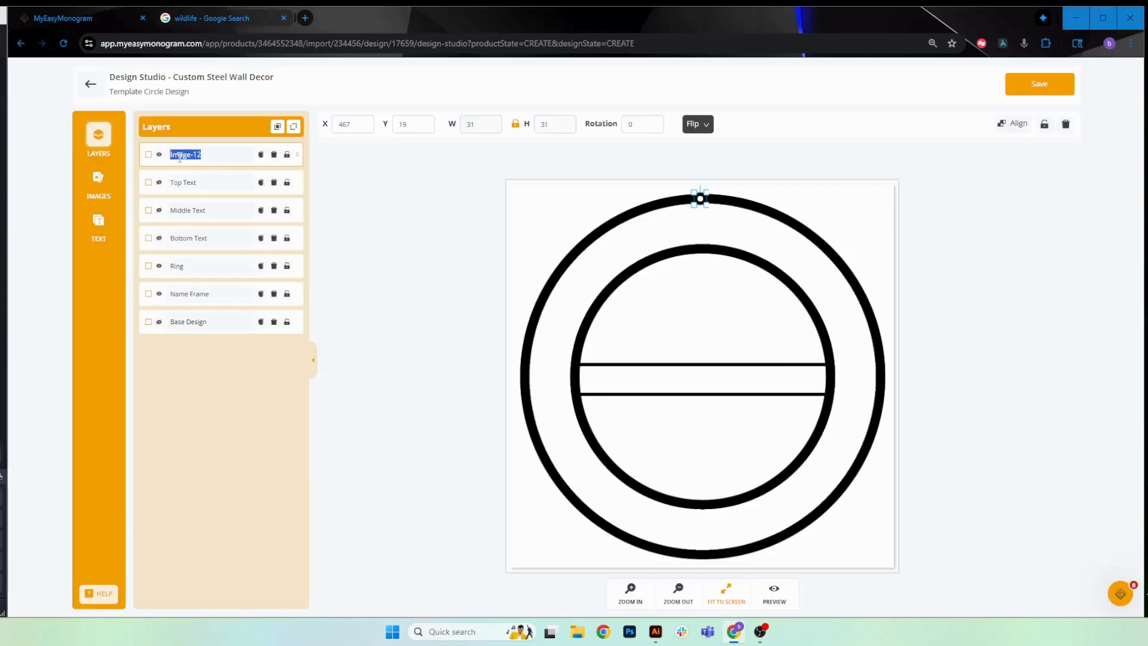
{"action": "type", "text": "Hhold"}
{"action": "key", "text": "BackSpace"}
{"action": "type", "text": "Hole"}
- Move the hole image up to Y 8, align it to center, and return to the layer list
{"action": "left_click_drag", "start_coordinate": [700, 199], "coordinate": [700, 196]}
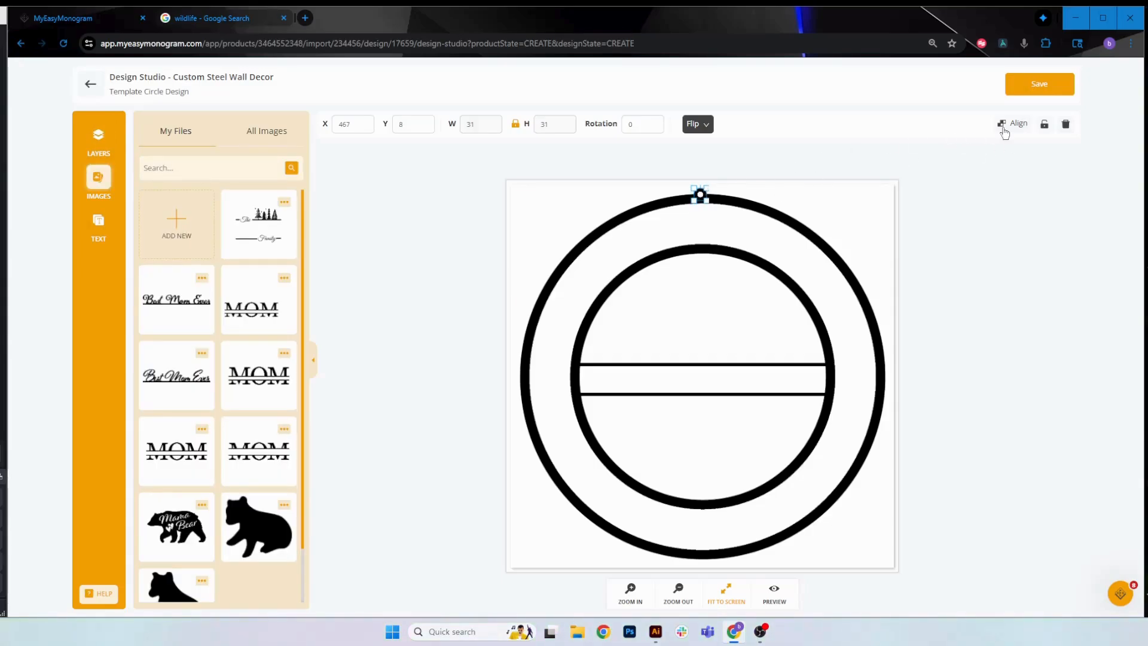
{"action": "left_click", "coordinate": [1001, 124]}
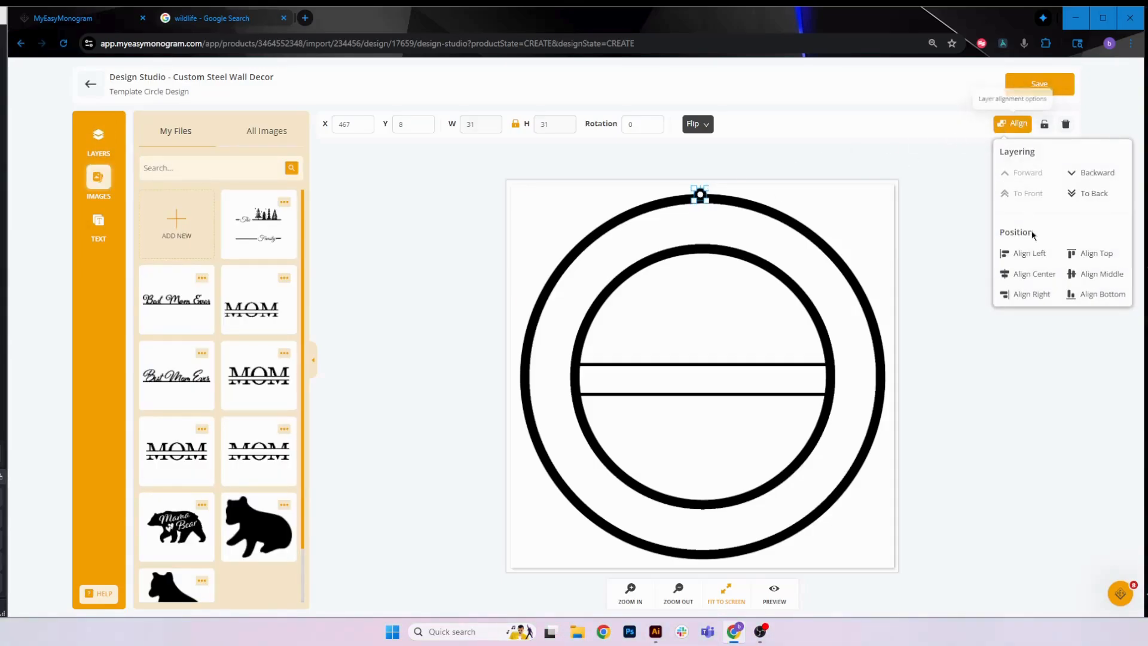
{"action": "left_click", "coordinate": [1020, 274]}
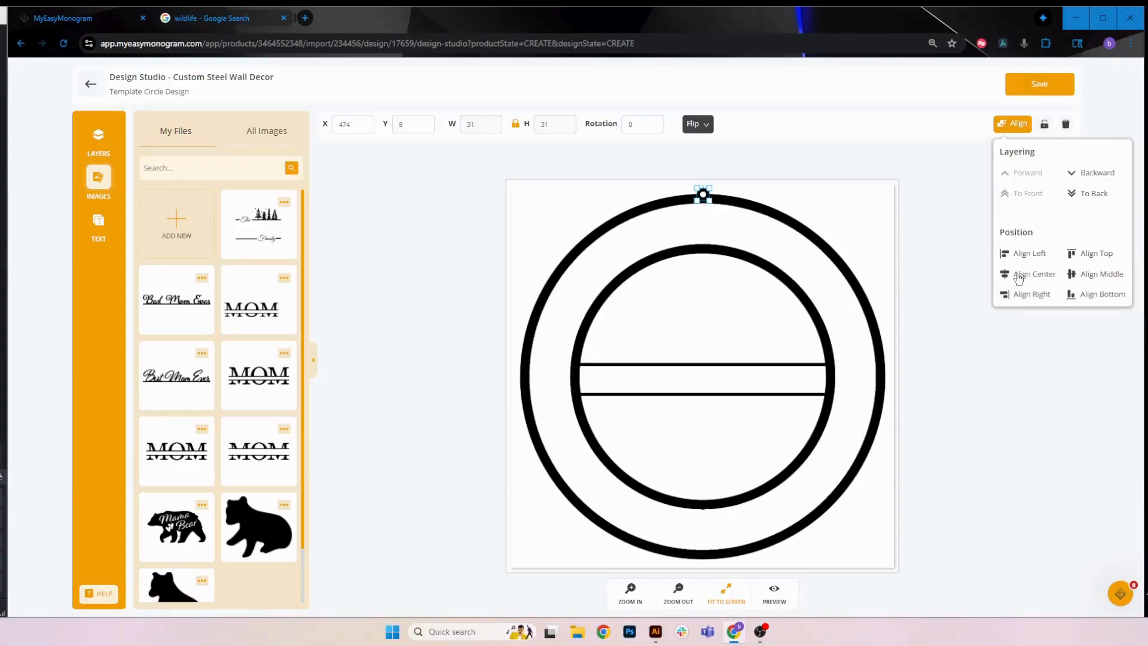
{"action": "left_click", "coordinate": [398, 241]}
{"action": "left_click", "coordinate": [99, 139]}
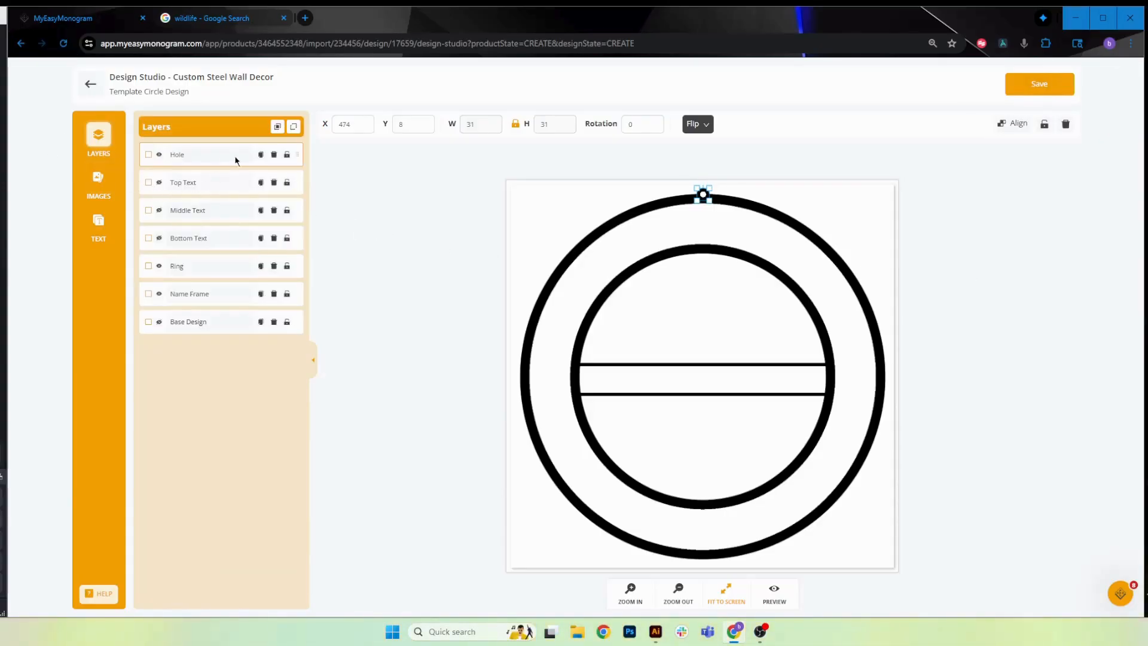
- Duplicate the Hole layer and place the copy near the bottom of the outer ring at Y 900
{"action": "left_click", "coordinate": [261, 154]}
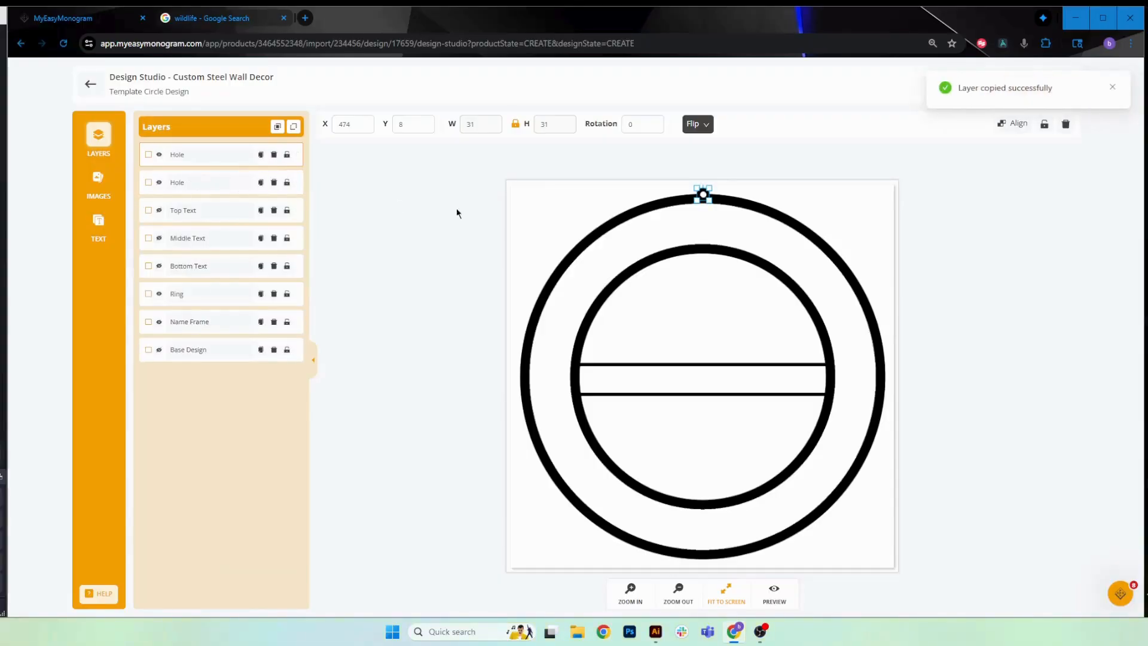
{"action": "double_click", "coordinate": [417, 124]}
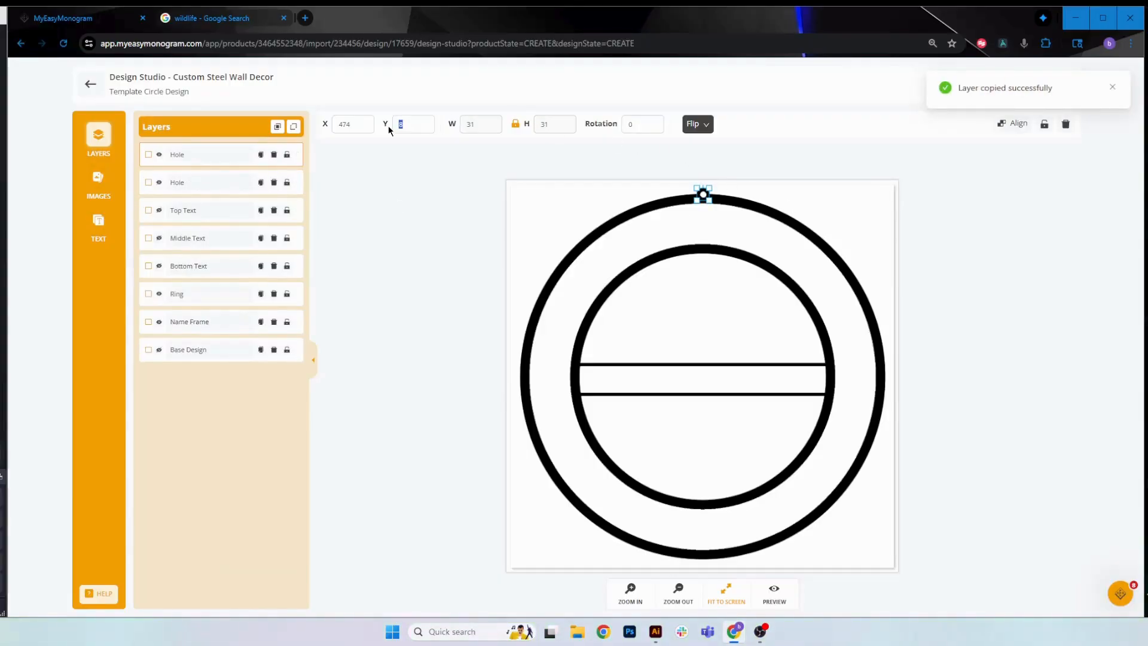
{"action": "type", "text": "900"}
{"action": "left_click", "coordinate": [702, 544]}
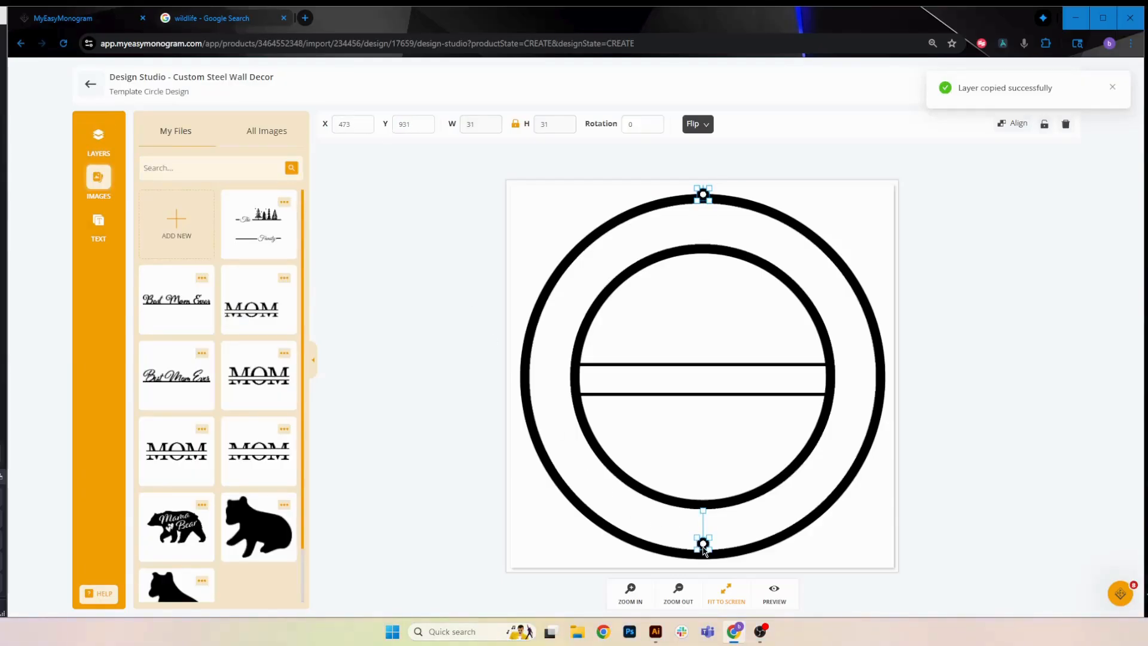
- Move the copied hole down onto the outer ring's bottom edge, at about Y 940, and align it to center
{"action": "left_click", "coordinate": [678, 592]}
{"action": "left_click", "coordinate": [725, 592]}
{"action": "left_click_drag", "start_coordinate": [702, 563], "coordinate": [699, 559]}
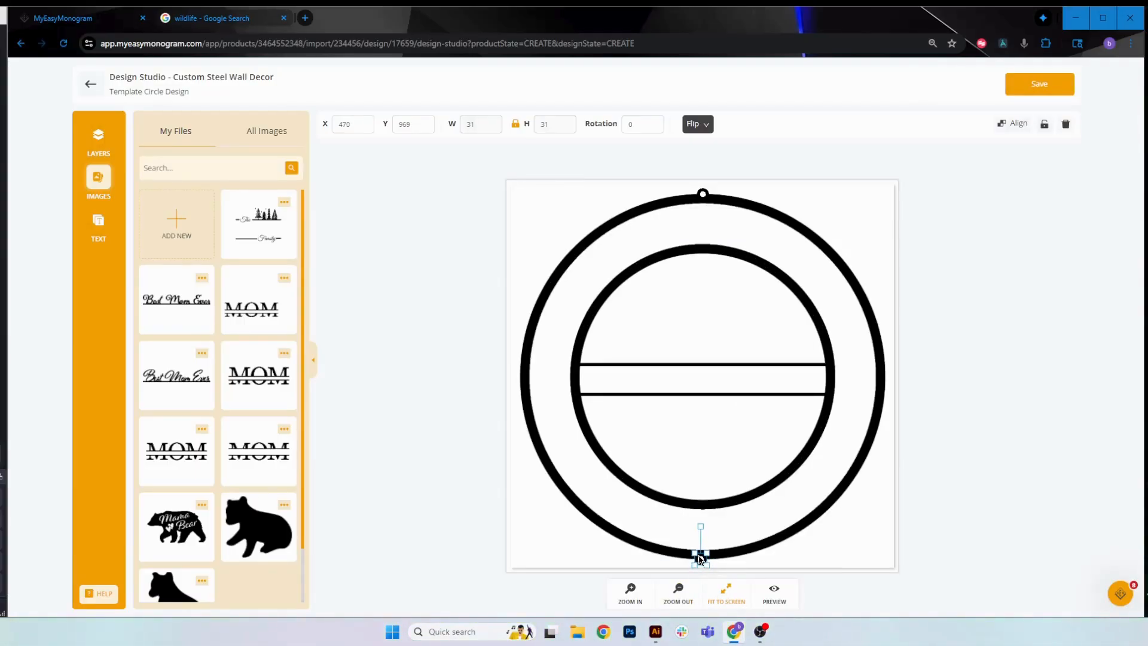
{"action": "left_click", "coordinate": [1016, 125]}
{"action": "left_click", "coordinate": [1028, 275]}
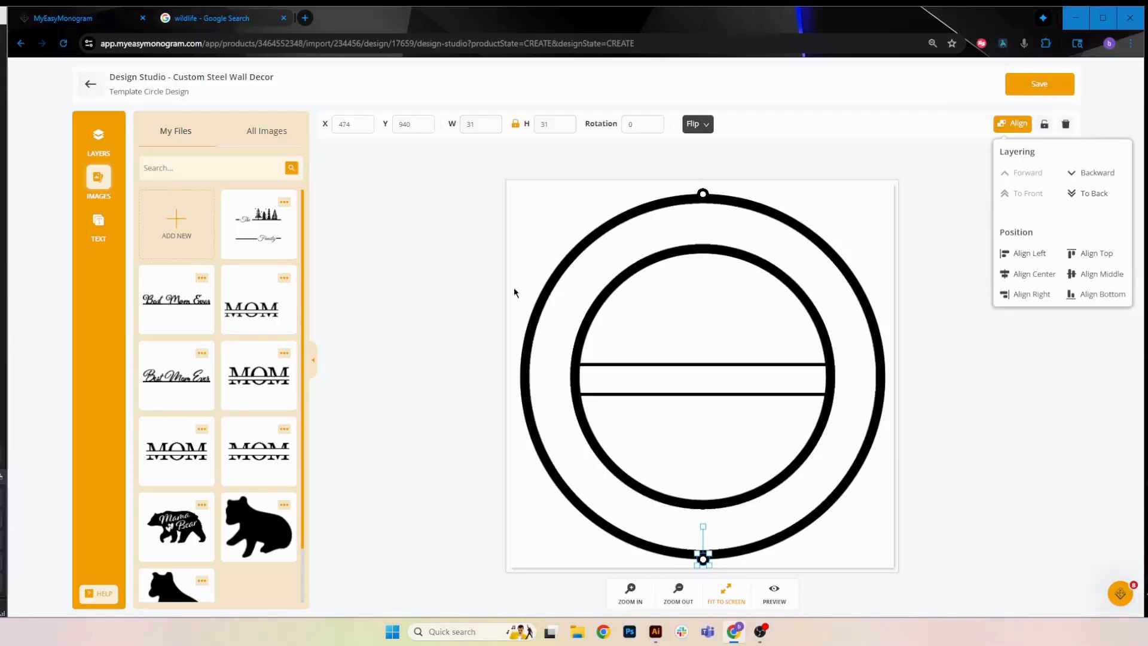
{"action": "left_click", "coordinate": [371, 281]}
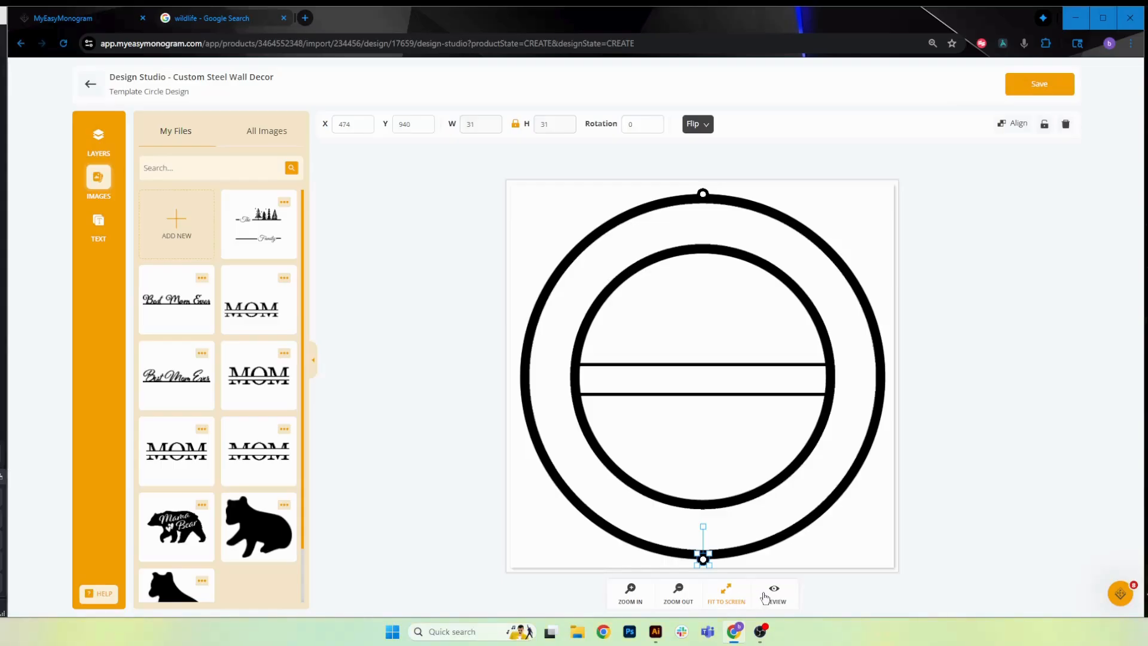
- Make the Top Text, Middle Text and Bottom Text layers visible
{"action": "left_click", "coordinate": [100, 140]}
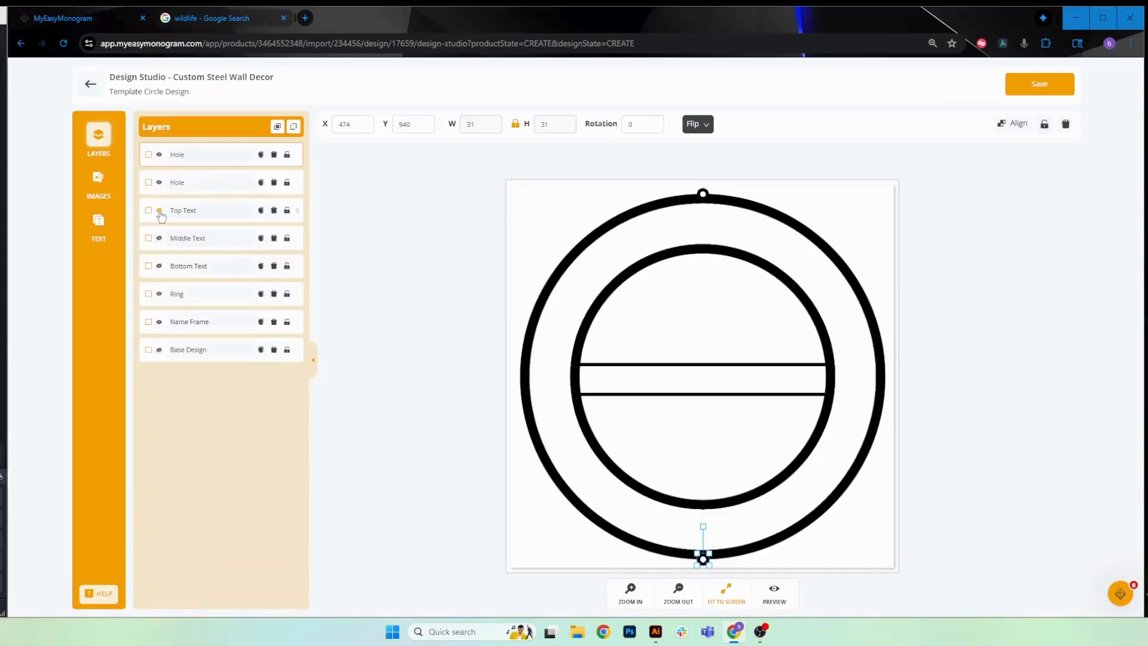
{"action": "left_click", "coordinate": [159, 210]}
{"action": "left_click", "coordinate": [159, 238]}
{"action": "left_click", "coordinate": [159, 266]}
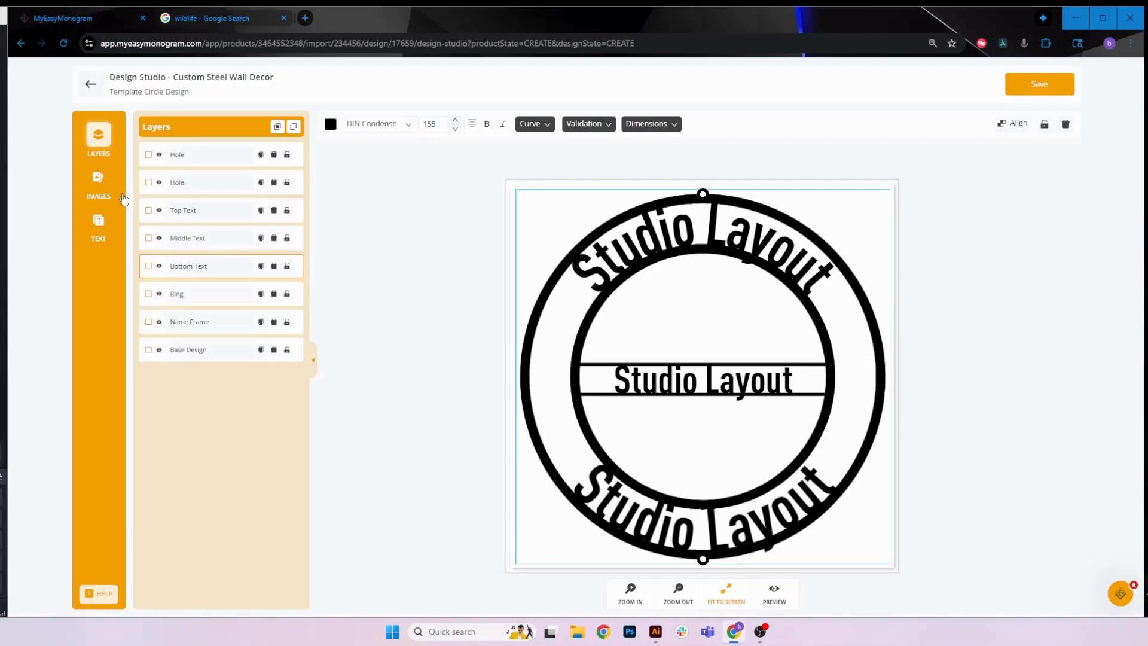
- Add the sitting bear silhouette from My Files, resize it to about 590 by 552, and position it within the inner circle
{"action": "left_click", "coordinate": [97, 181]}
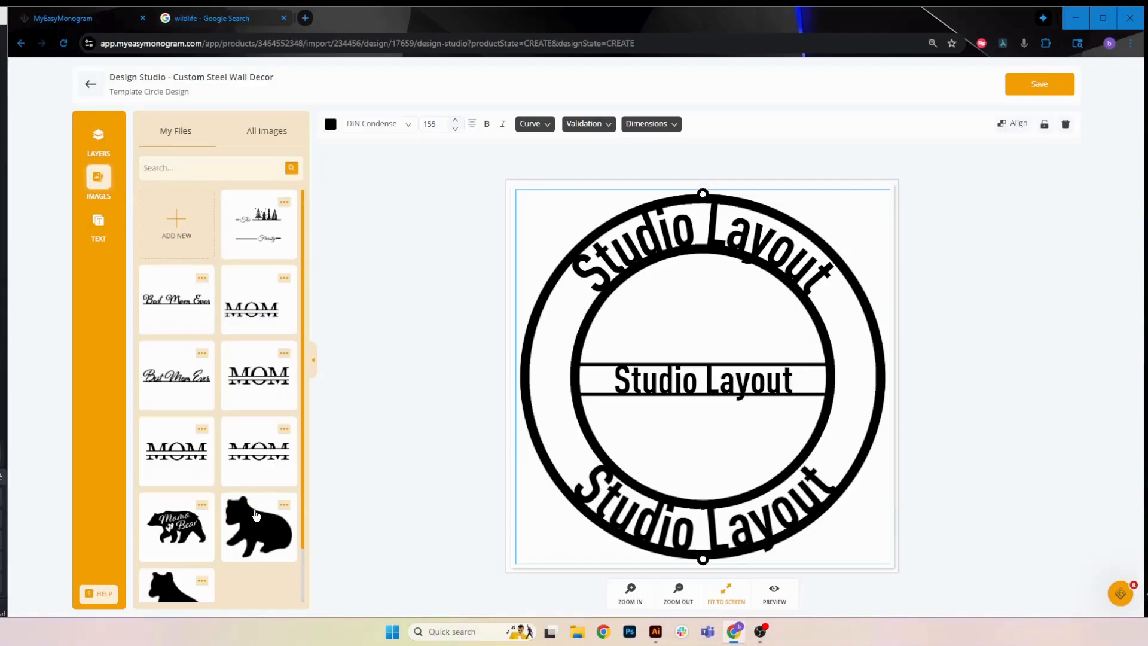
{"action": "left_click", "coordinate": [257, 515]}
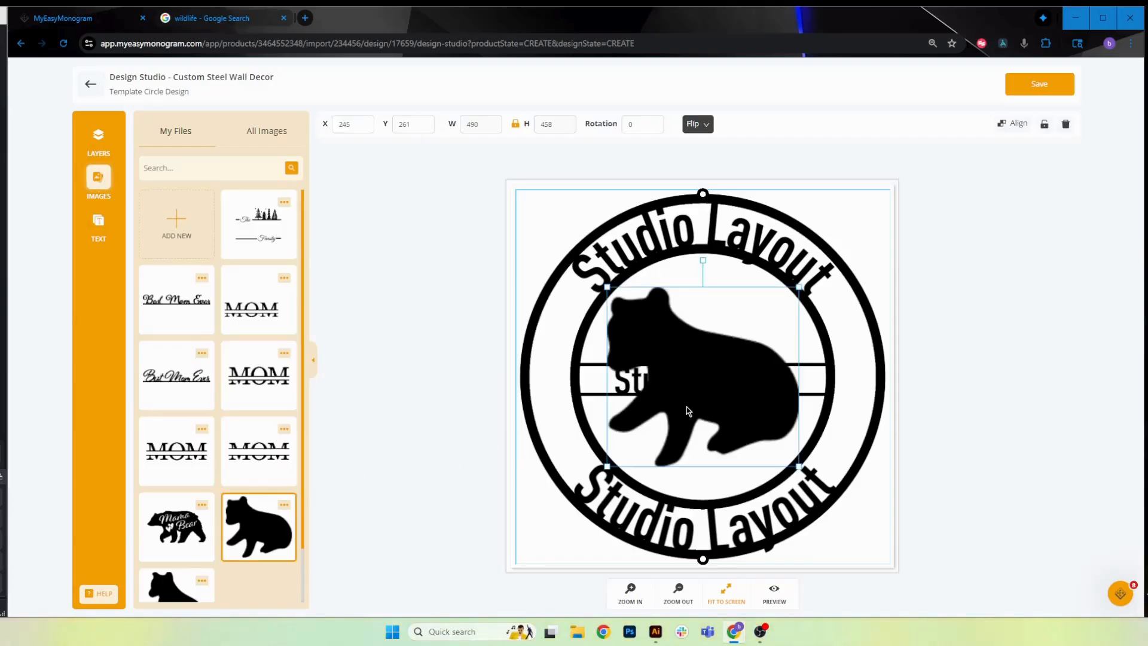
{"action": "left_click_drag", "start_coordinate": [687, 410], "coordinate": [707, 463]}
{"action": "left_click_drag", "start_coordinate": [626, 339], "coordinate": [562, 260]}
{"action": "left_click_drag", "start_coordinate": [722, 367], "coordinate": [740, 353]}
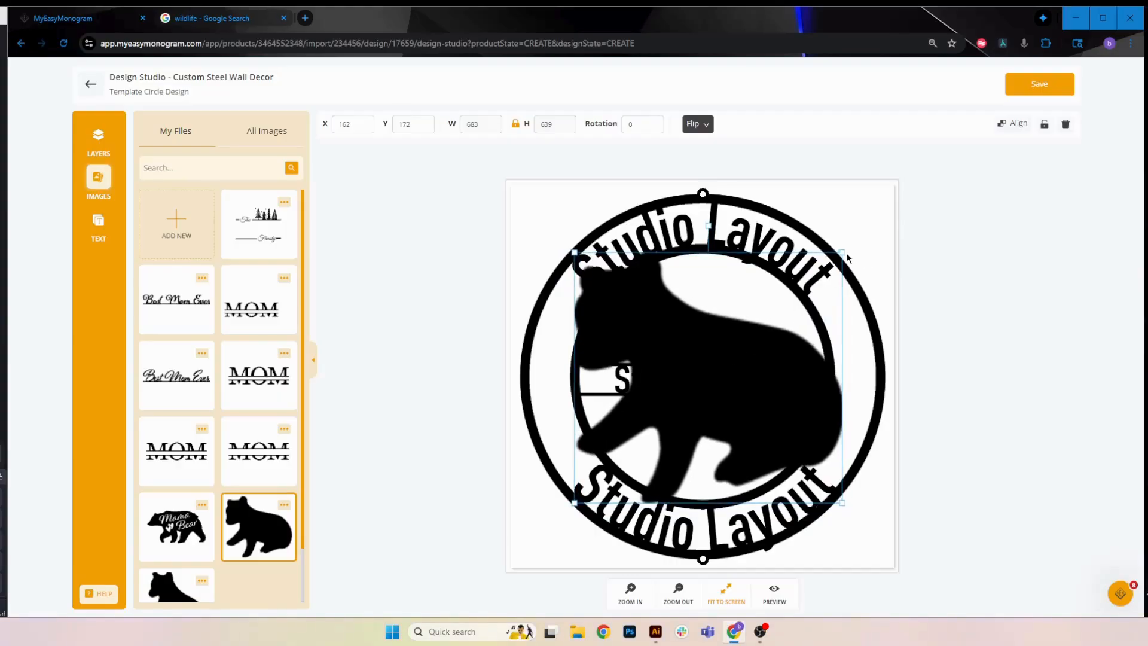
{"action": "left_click_drag", "start_coordinate": [842, 252], "coordinate": [806, 285]}
{"action": "left_click_drag", "start_coordinate": [730, 388], "coordinate": [742, 382]}
- Rename the new bear image layer as "Bear" and move it directly below the Name Frame layer
{"action": "left_click", "coordinate": [98, 137]}
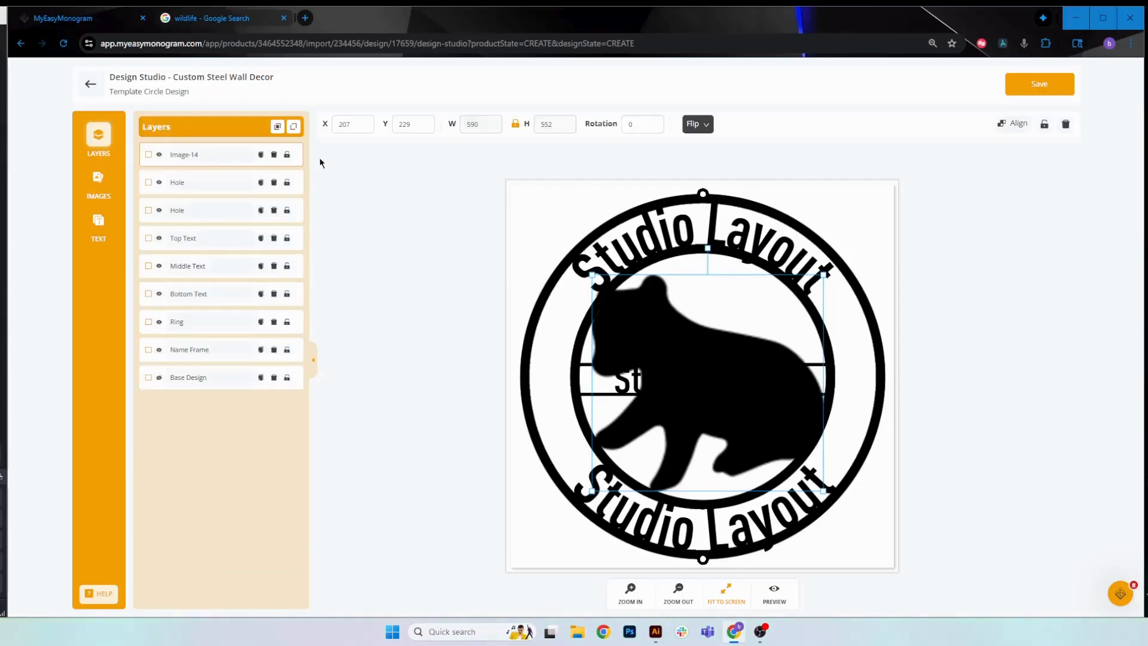
{"action": "left_click", "coordinate": [191, 154]}
{"action": "key", "text": "ctrl+a"}
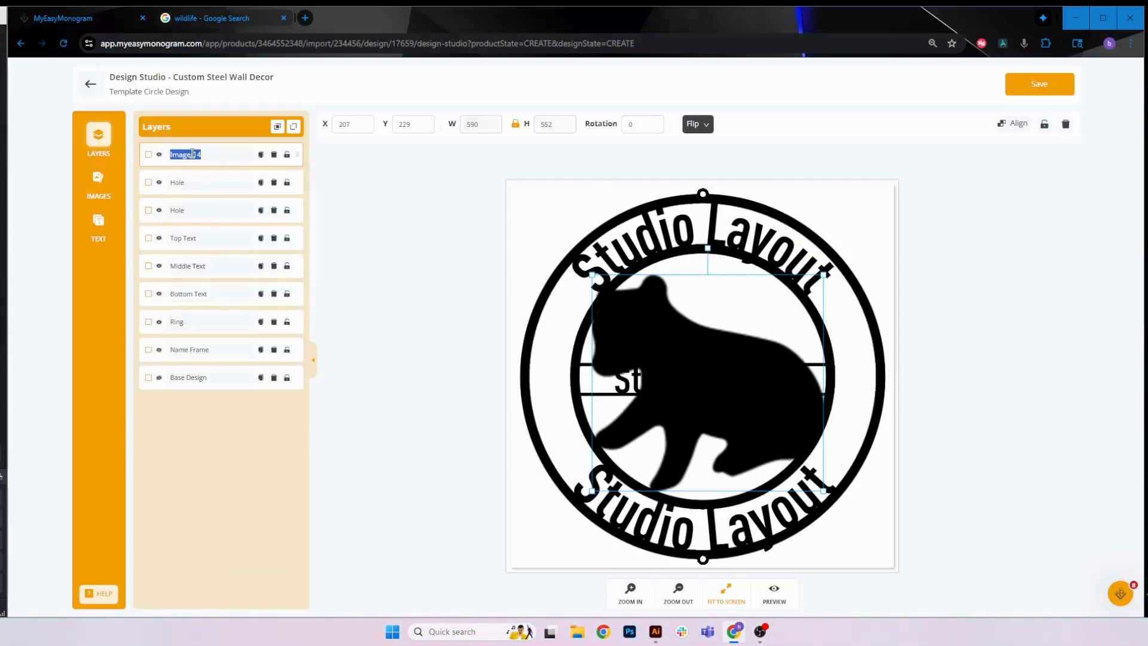
{"action": "type", "text": "Bear"}
{"action": "left_click_drag", "start_coordinate": [298, 153], "coordinate": [297, 304]}
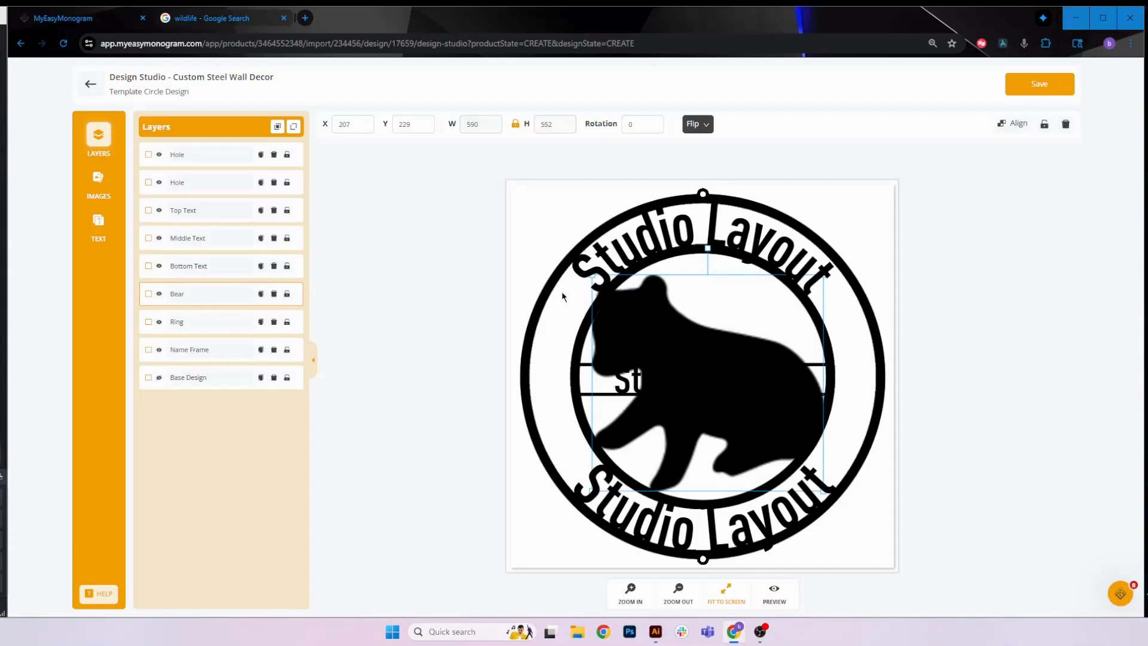
{"action": "left_click_drag", "start_coordinate": [297, 293], "coordinate": [297, 356]}
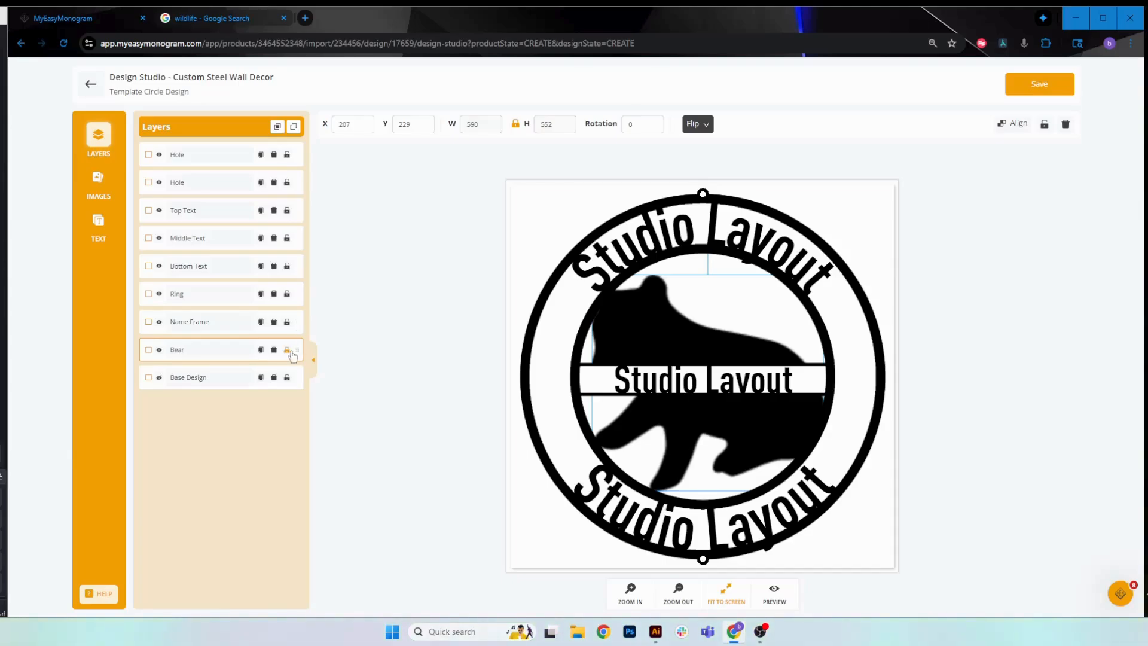
- Toggle the visibility of the Name Frame, Ring and Base Design layers to compare how they overlap the bear
{"action": "left_click", "coordinate": [160, 322]}
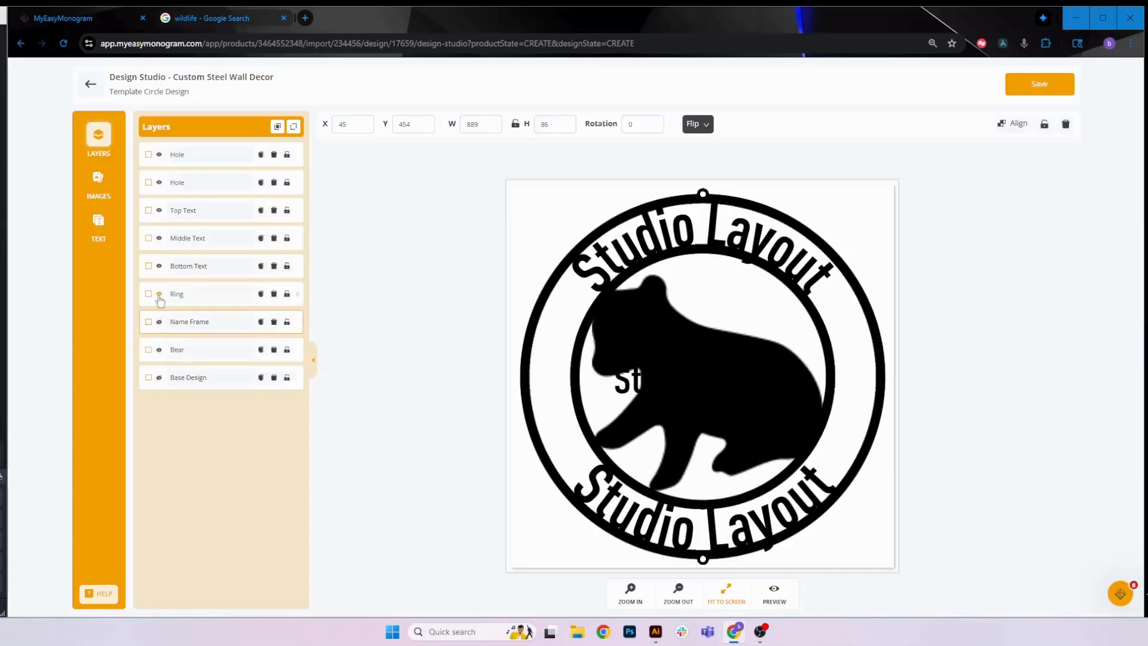
{"action": "left_click", "coordinate": [159, 294]}
{"action": "left_click", "coordinate": [159, 379]}
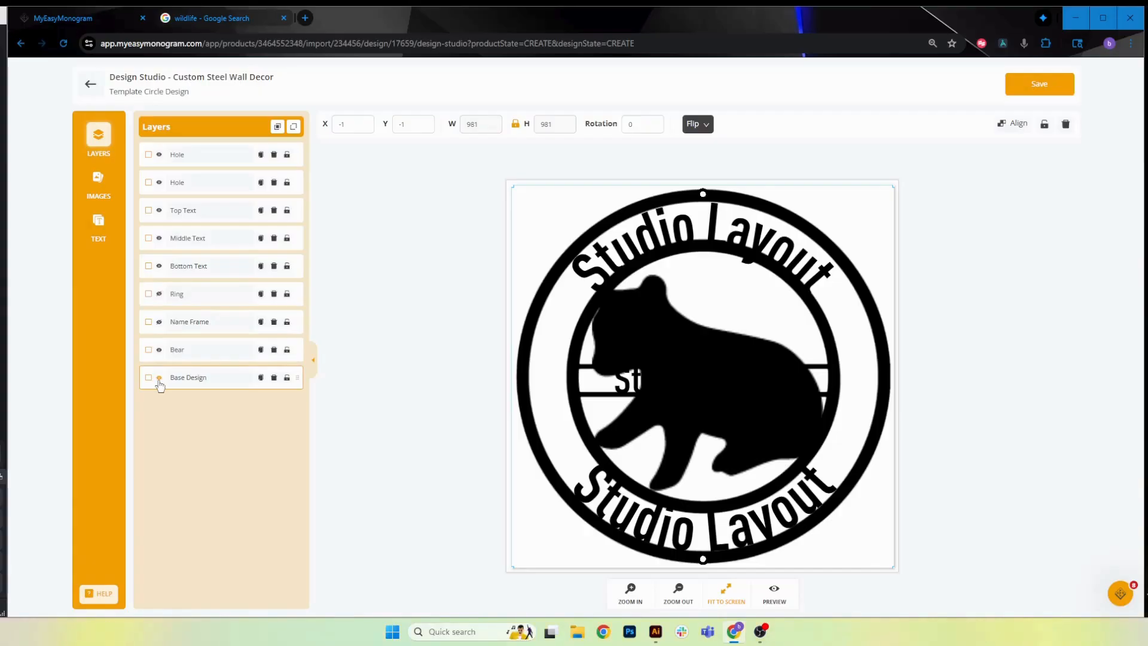
{"action": "left_click", "coordinate": [159, 379]}
{"action": "left_click", "coordinate": [160, 323]}
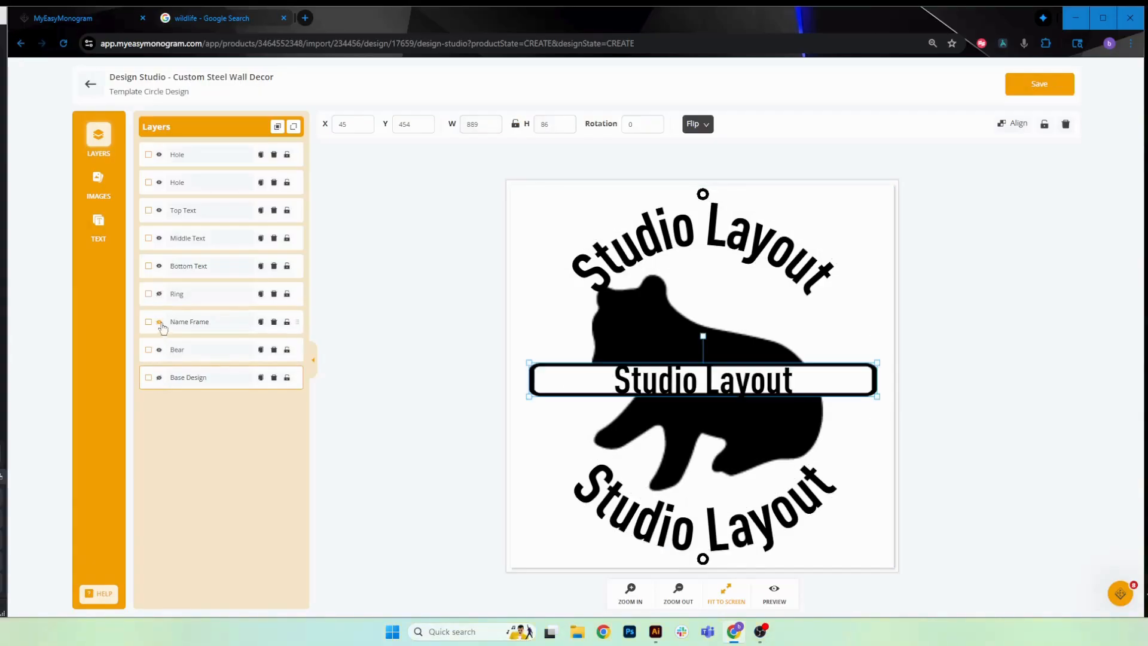
{"action": "left_click", "coordinate": [159, 294]}
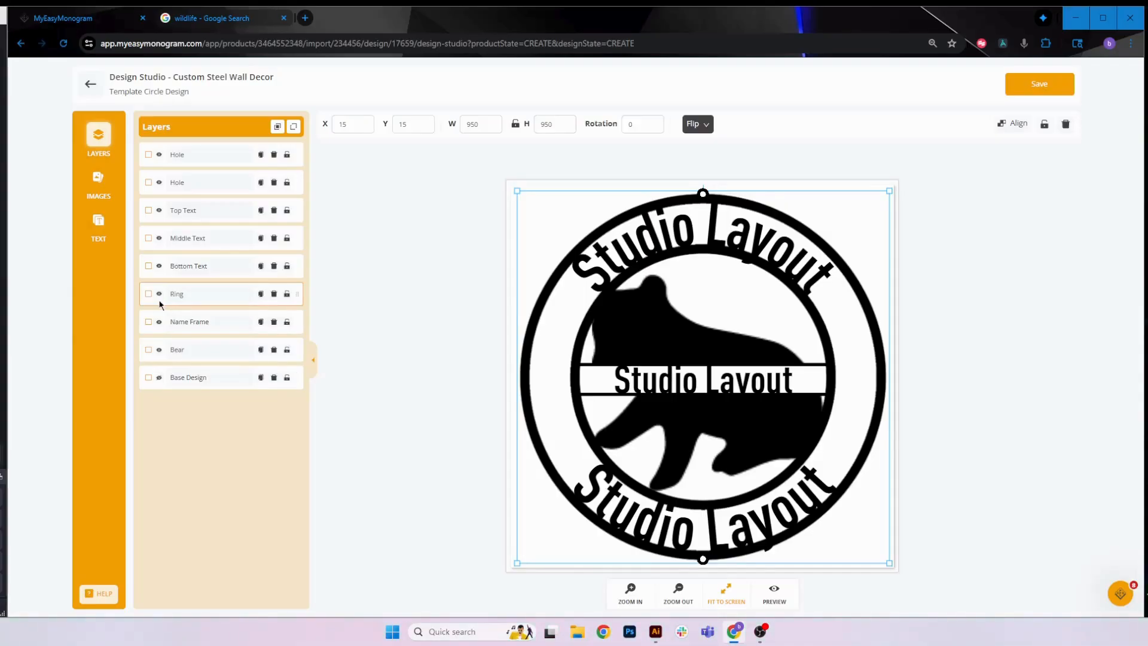
- Delete the Bear and Base Design layers
{"action": "left_click", "coordinate": [273, 349]}
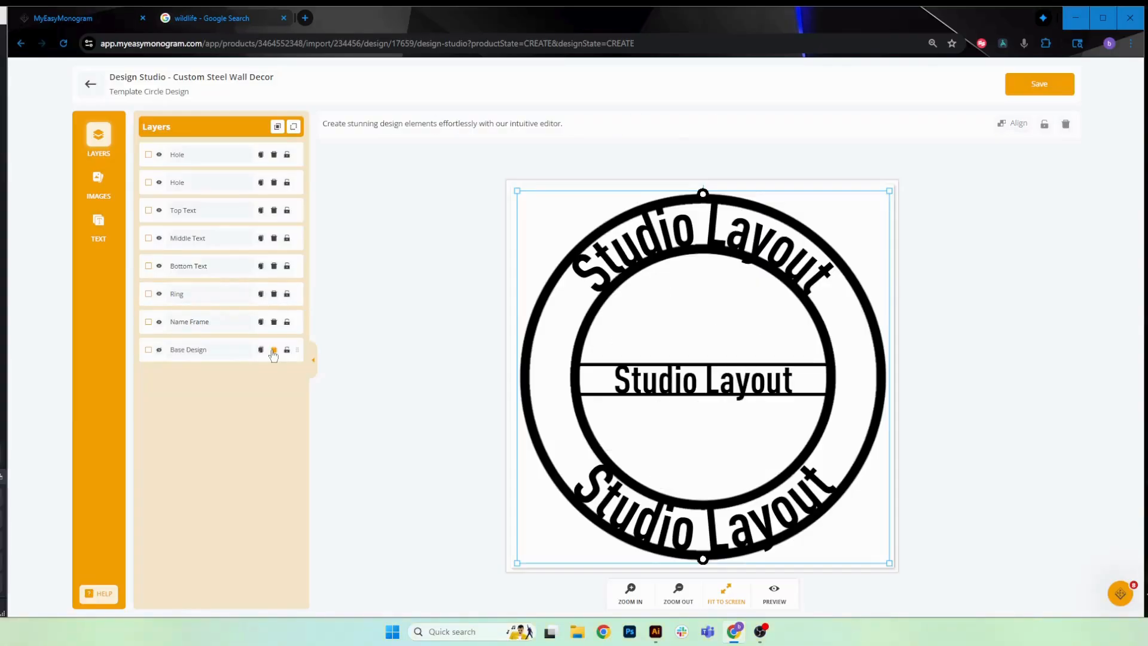
{"action": "left_click", "coordinate": [273, 350]}
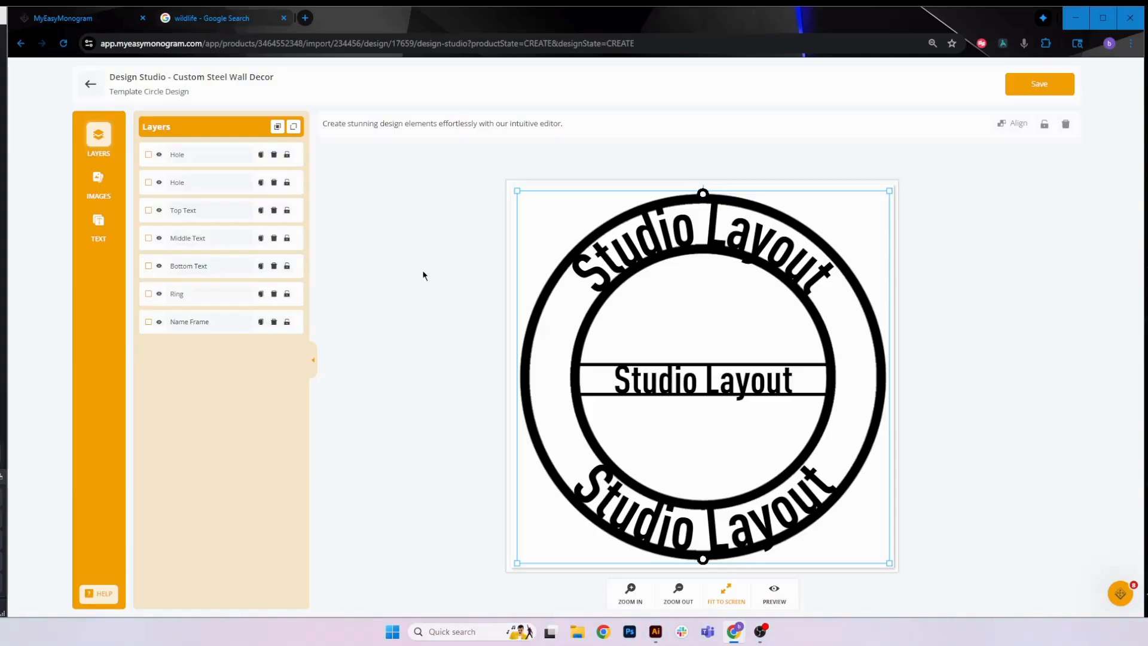
- Preview the design with Top Text "asdfasdfsd", Middle Text "asdfsadfsa" and Bottom Text "asdfsadfs"
{"action": "left_click", "coordinate": [774, 592]}
{"action": "left_click", "coordinate": [816, 400]}
{"action": "type", "text": "asdfasdfsd"}
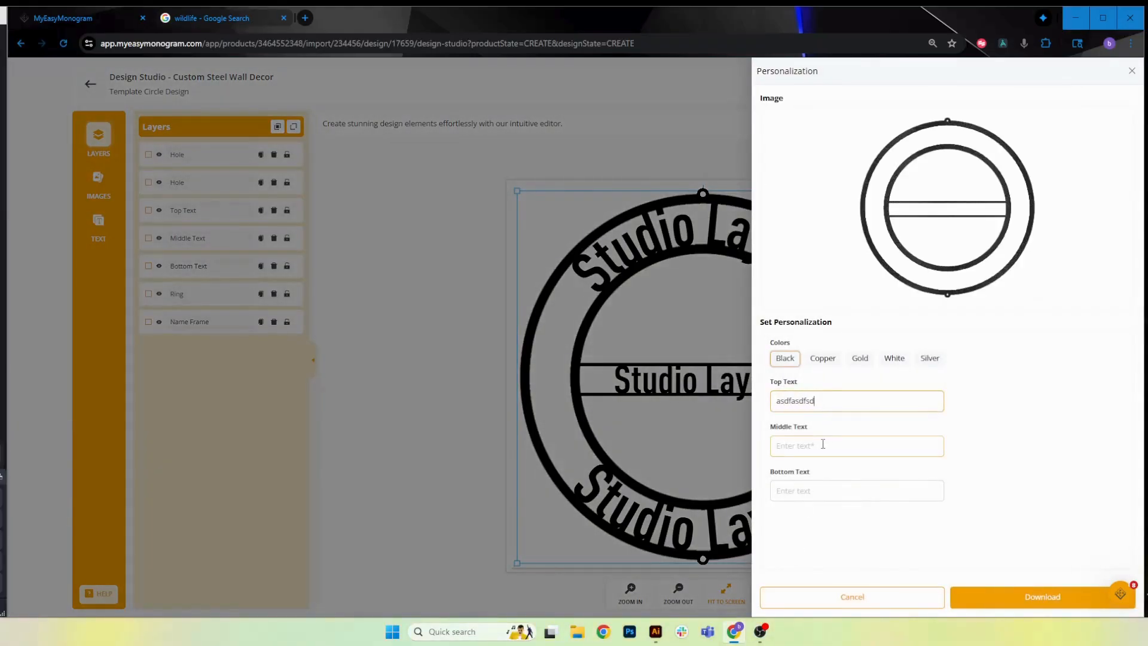
{"action": "left_click", "coordinate": [823, 444]}
{"action": "type", "text": "asdfsadfsa"}
{"action": "left_click", "coordinate": [804, 489]}
{"action": "type", "text": "asdfsad"}
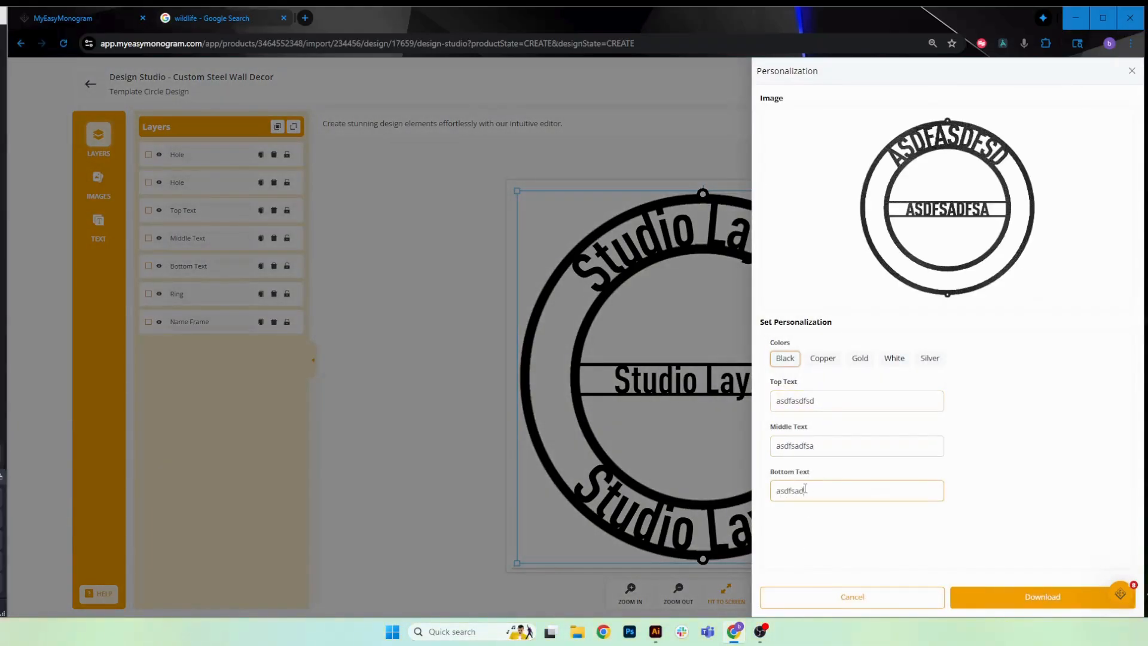
{"action": "type", "text": "fs"}
- Test longer preview texts, "asdfsadfsassdsdfdssdfdsf" in the middle, "asdfasdfsdasdfs" on top and "asdfsadfsasdfas" at the bottom, and close the preview
{"action": "left_click", "coordinate": [823, 448]}
{"action": "type", "text": "sdfsadfsassdsd"}
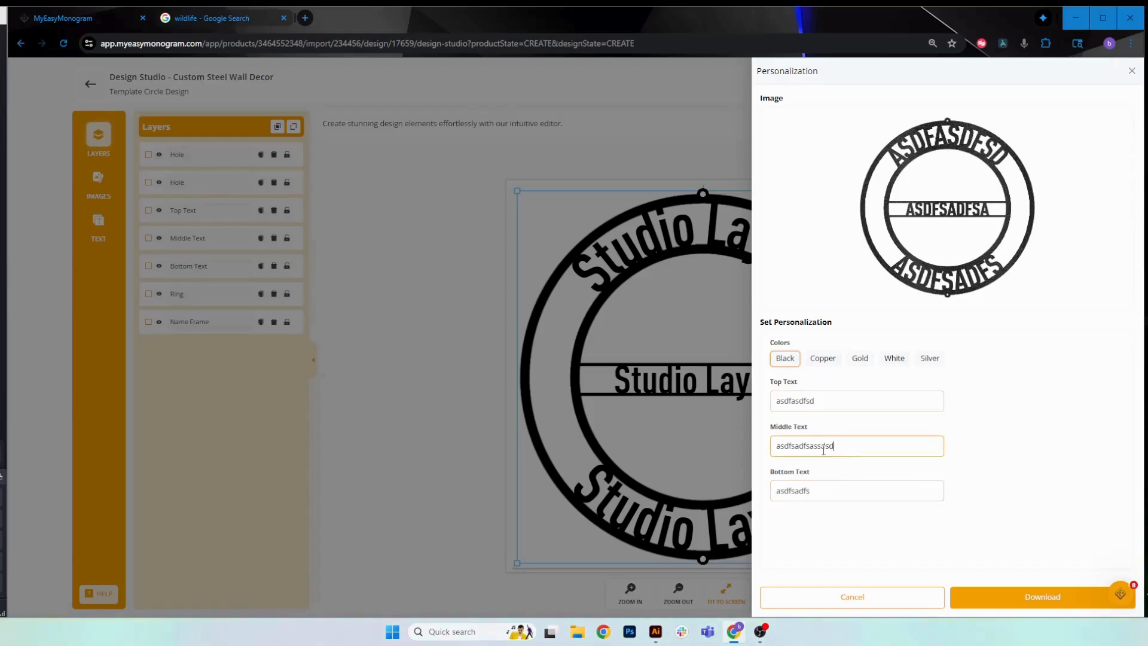
{"action": "type", "text": "fdssdfdsf"}
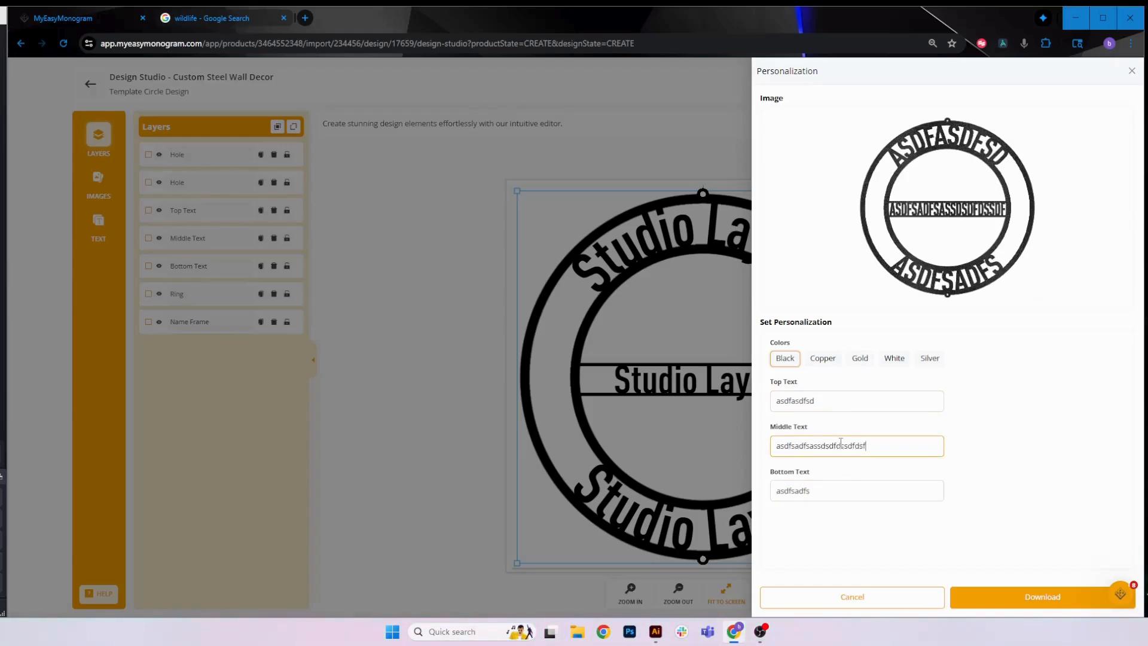
{"action": "left_click", "coordinate": [828, 402]}
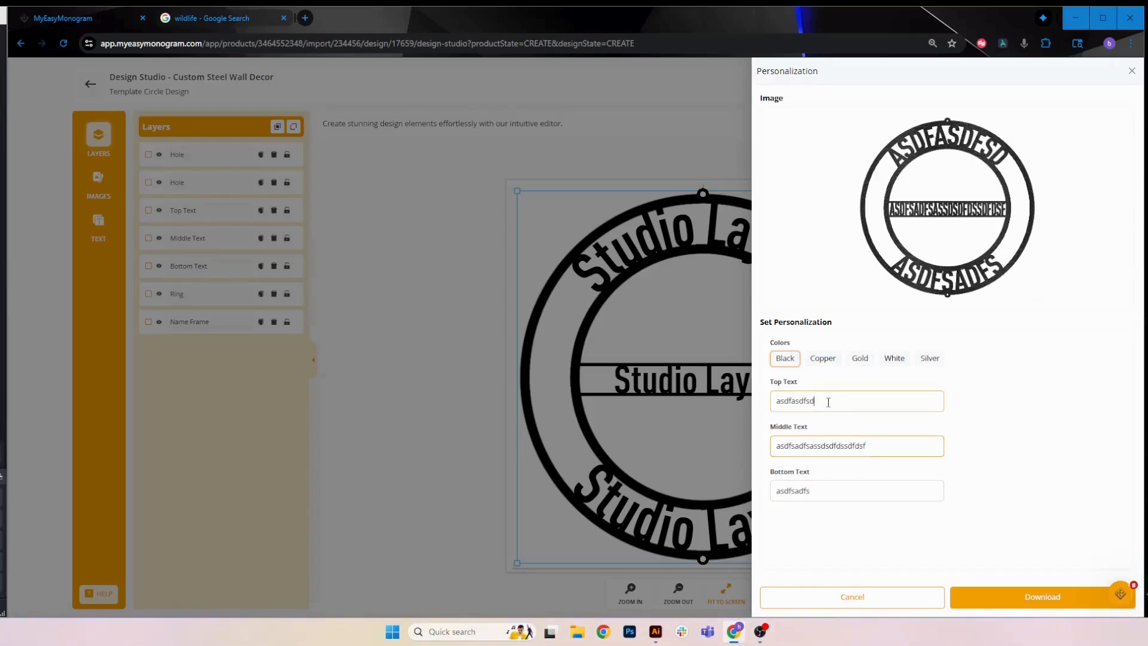
{"action": "type", "text": "asdfs"}
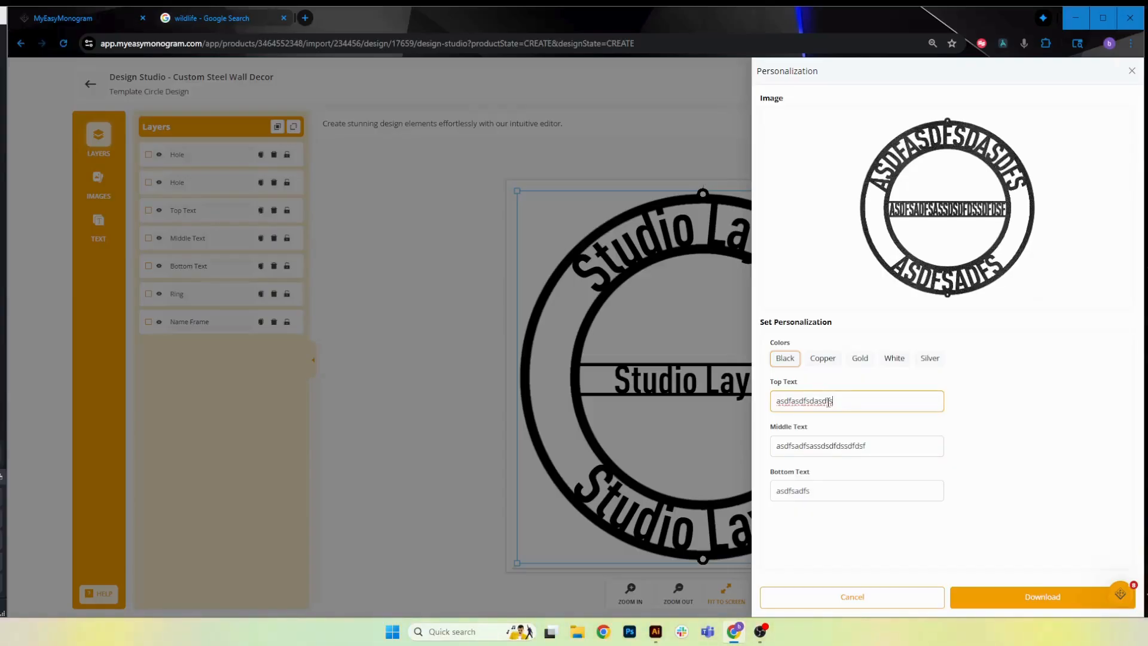
{"action": "left_click", "coordinate": [820, 487]}
{"action": "type", "text": "asdfas"}
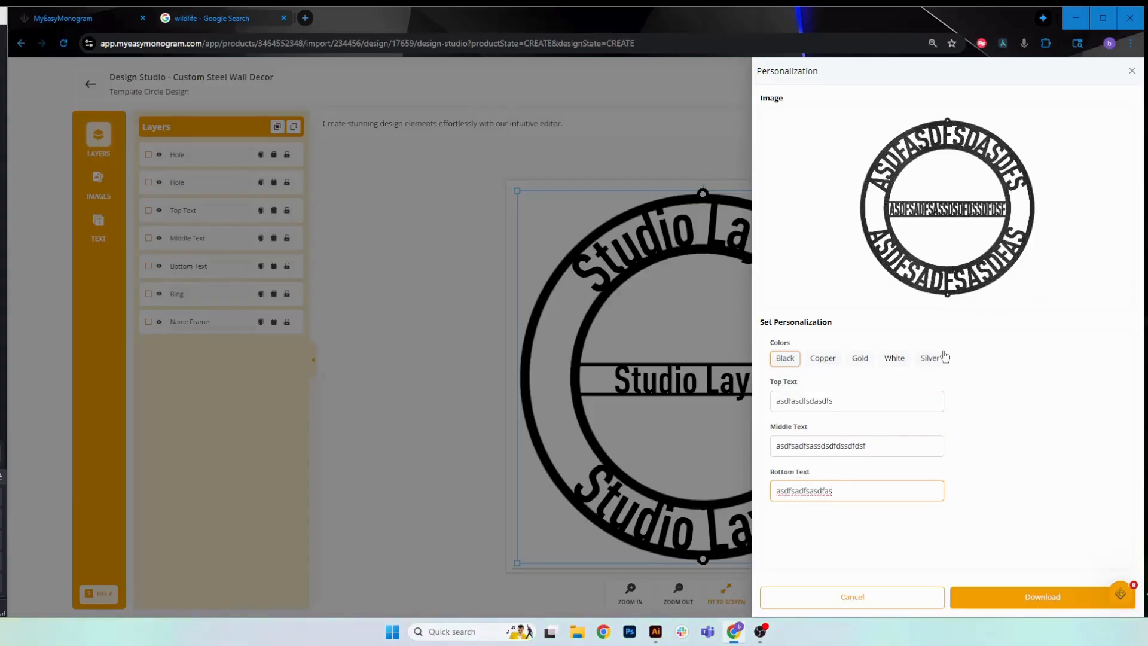
{"action": "left_click", "coordinate": [1133, 72]}
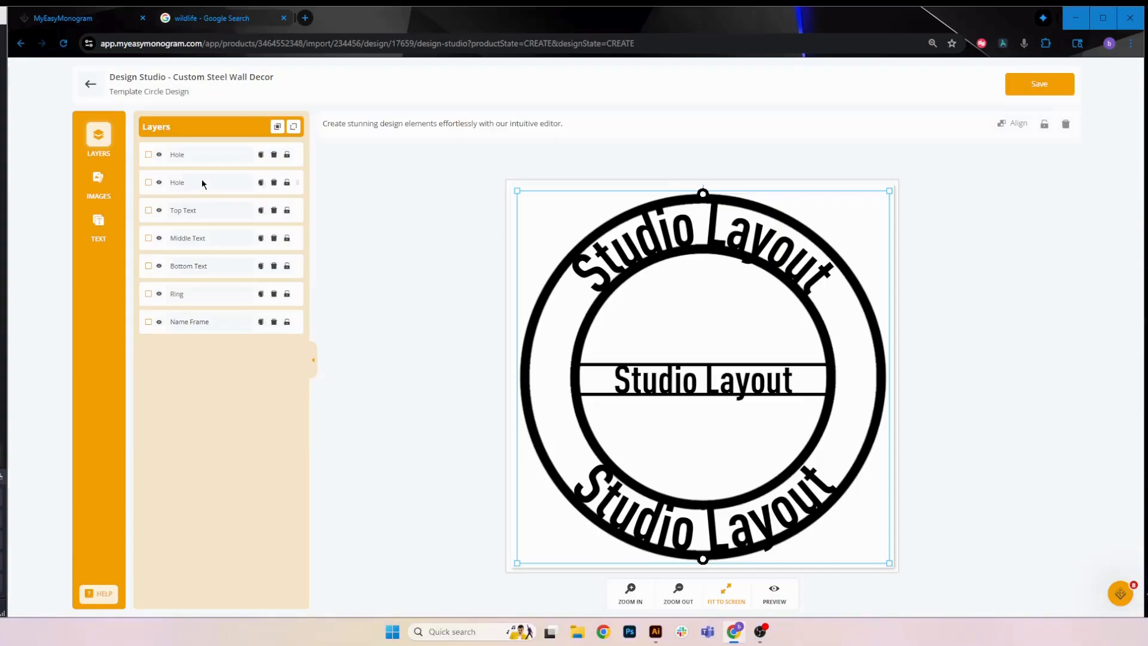
- Make the Top Text a required field in its validation settings and save them
{"action": "left_click", "coordinate": [201, 211]}
{"action": "left_click", "coordinate": [601, 125]}
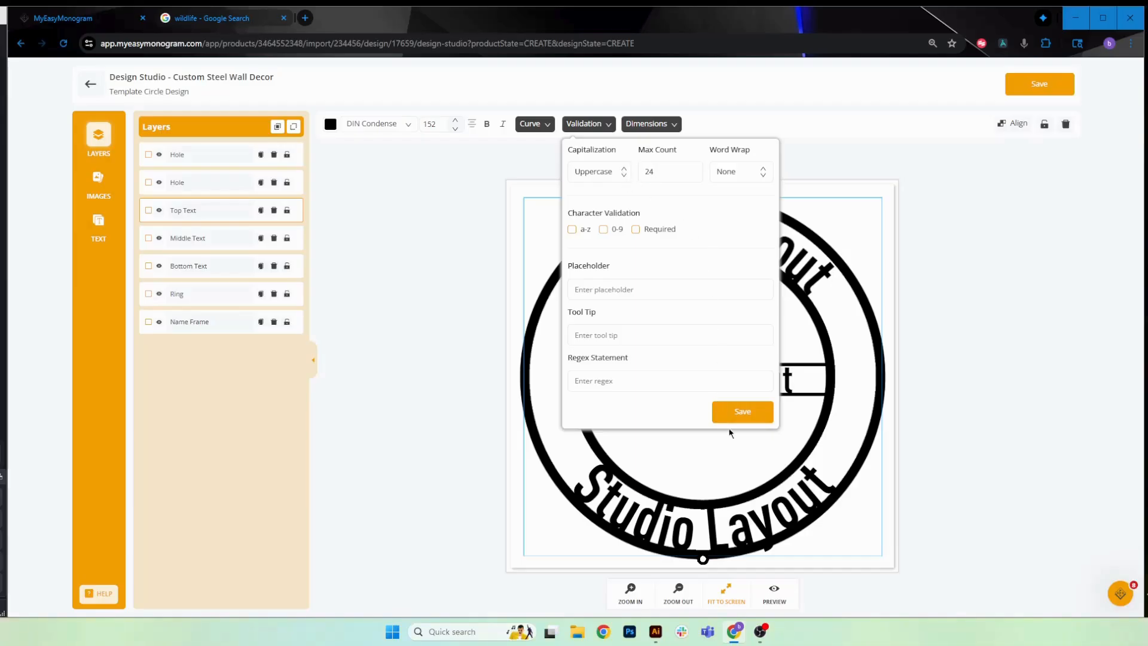
{"action": "left_click", "coordinate": [742, 412]}
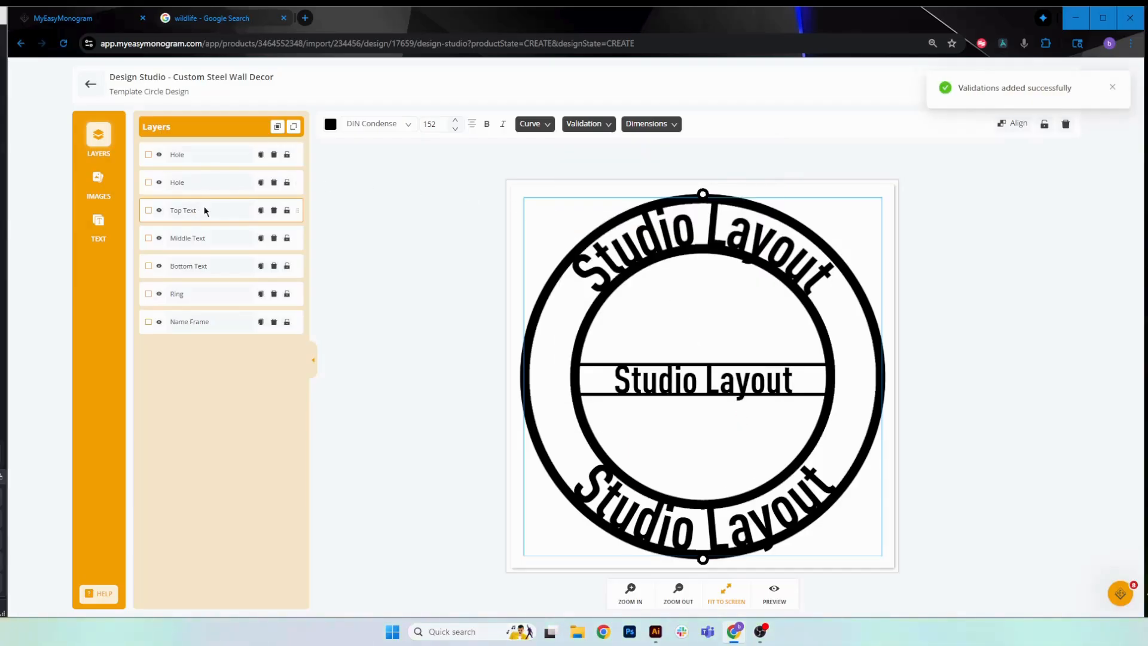
{"action": "left_click", "coordinate": [598, 126]}
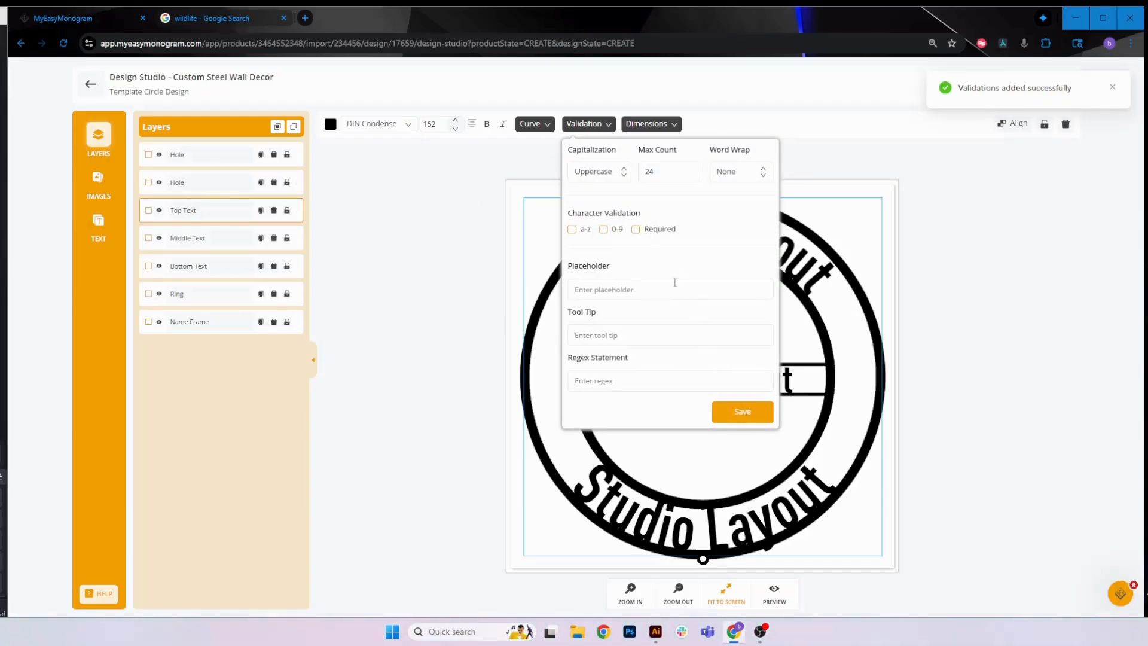
{"action": "left_click", "coordinate": [635, 229]}
{"action": "left_click", "coordinate": [743, 411]}
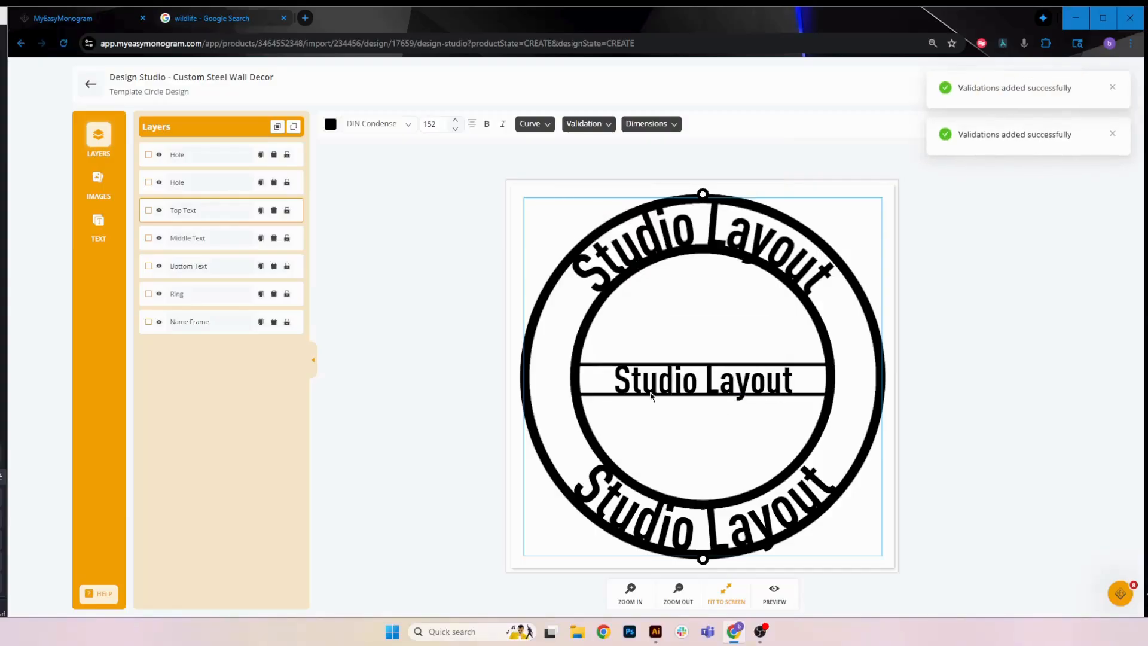
- Make the Middle Text a required field in its validation settings and save them
{"action": "left_click", "coordinate": [193, 240]}
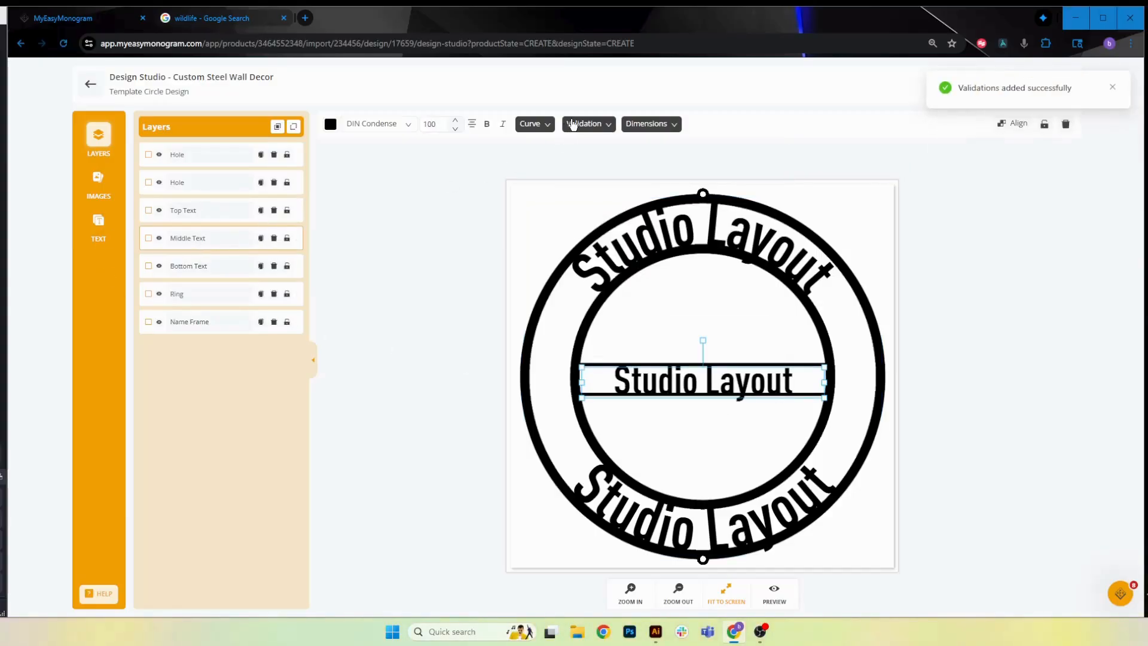
{"action": "left_click", "coordinate": [583, 123]}
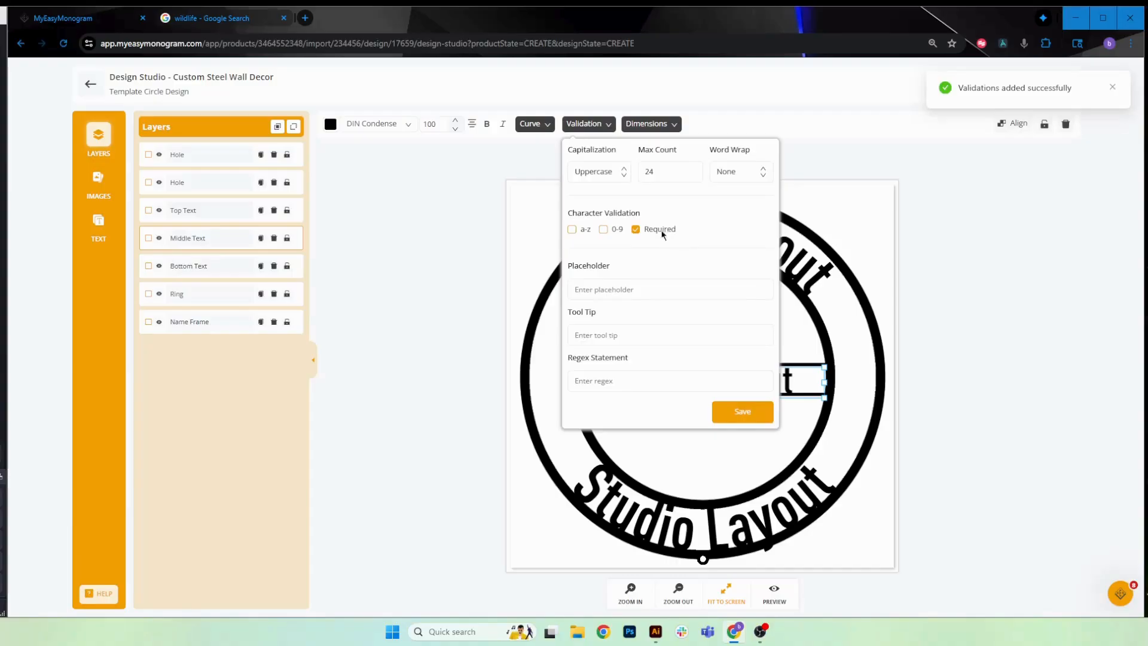
{"action": "left_click", "coordinate": [727, 417]}
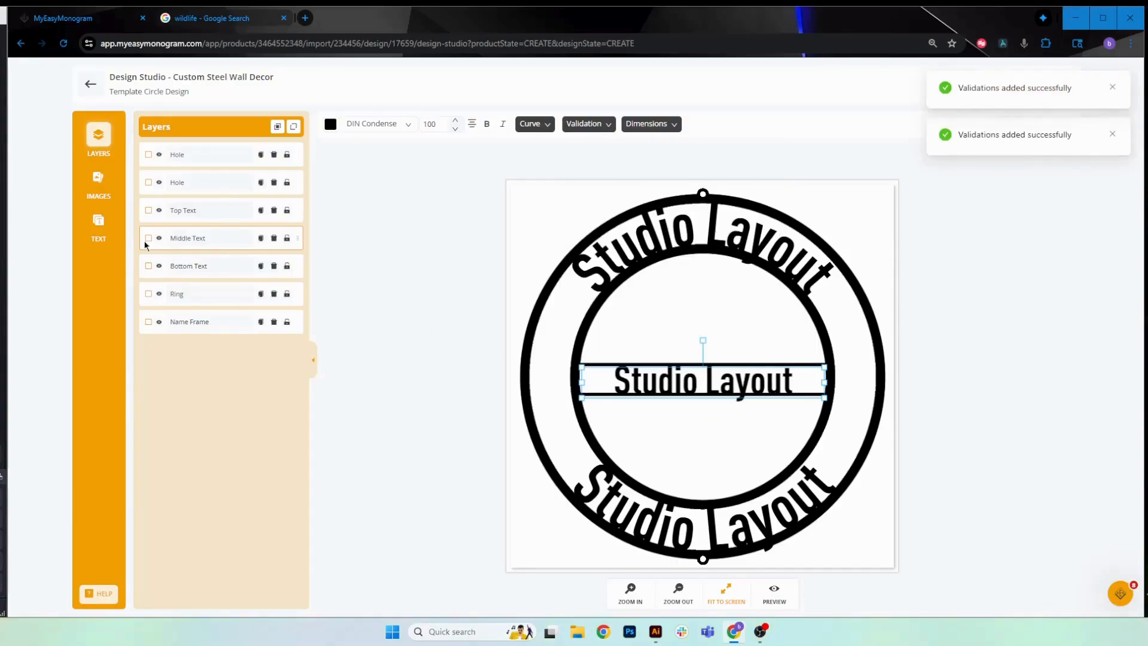
- Make the Bottom Text a required field with a max count of 24 and save its validation settings
{"action": "left_click", "coordinate": [198, 265]}
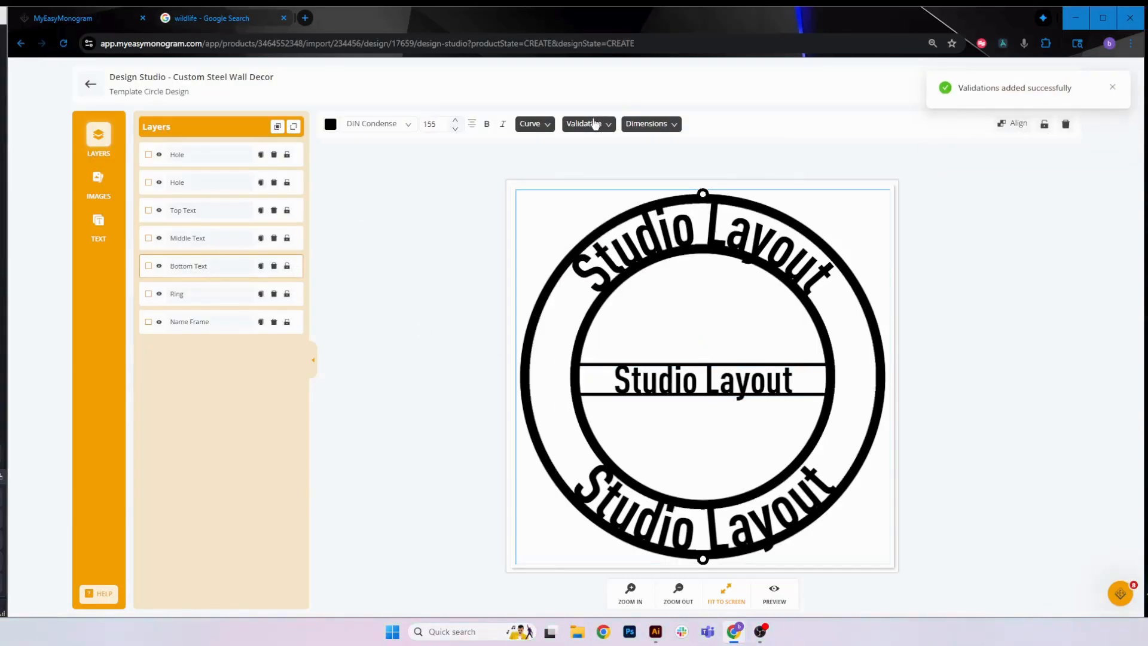
{"action": "left_click", "coordinate": [597, 124]}
{"action": "left_click", "coordinate": [635, 229]}
{"action": "double_click", "coordinate": [637, 173]}
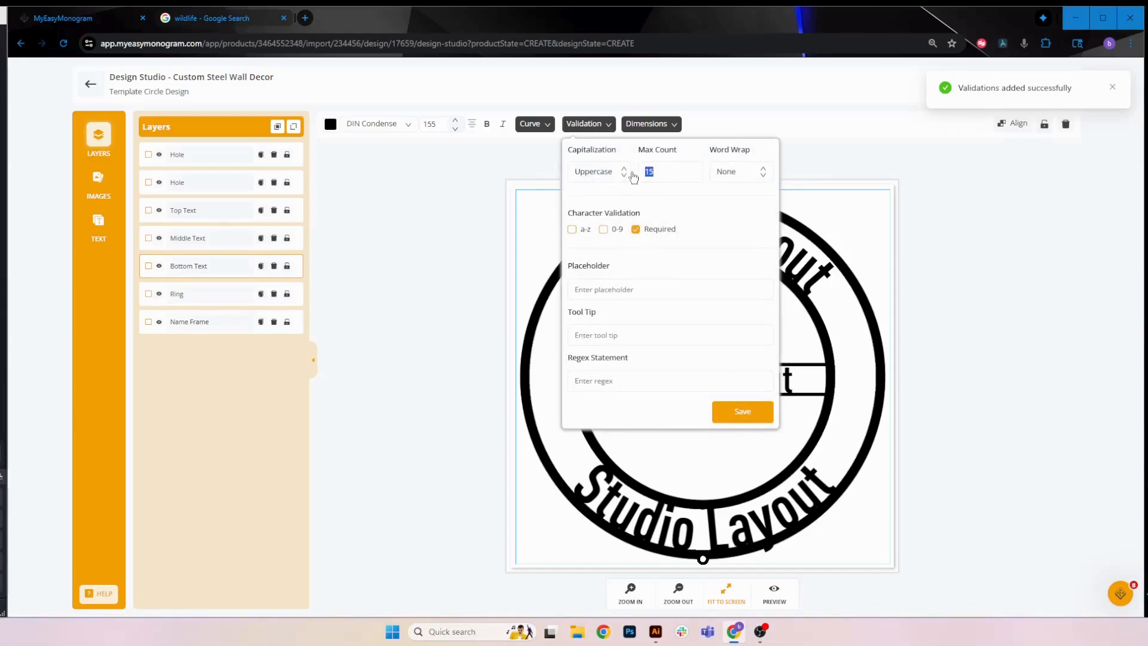
{"action": "type", "text": "24"}
{"action": "left_click", "coordinate": [743, 411]}
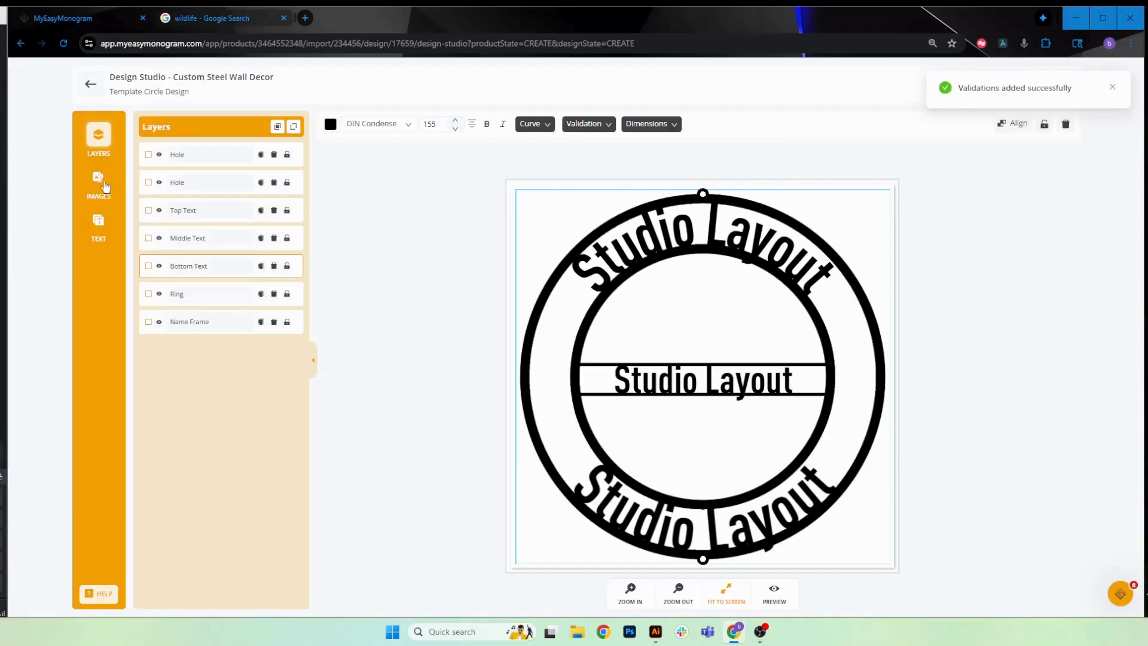
- Add the ornate script letter L image from the uploaded files to the circle design
{"action": "left_click", "coordinate": [105, 186]}
{"action": "scroll", "coordinate": [233, 370], "scroll_direction": "down", "scroll_amount": 2}
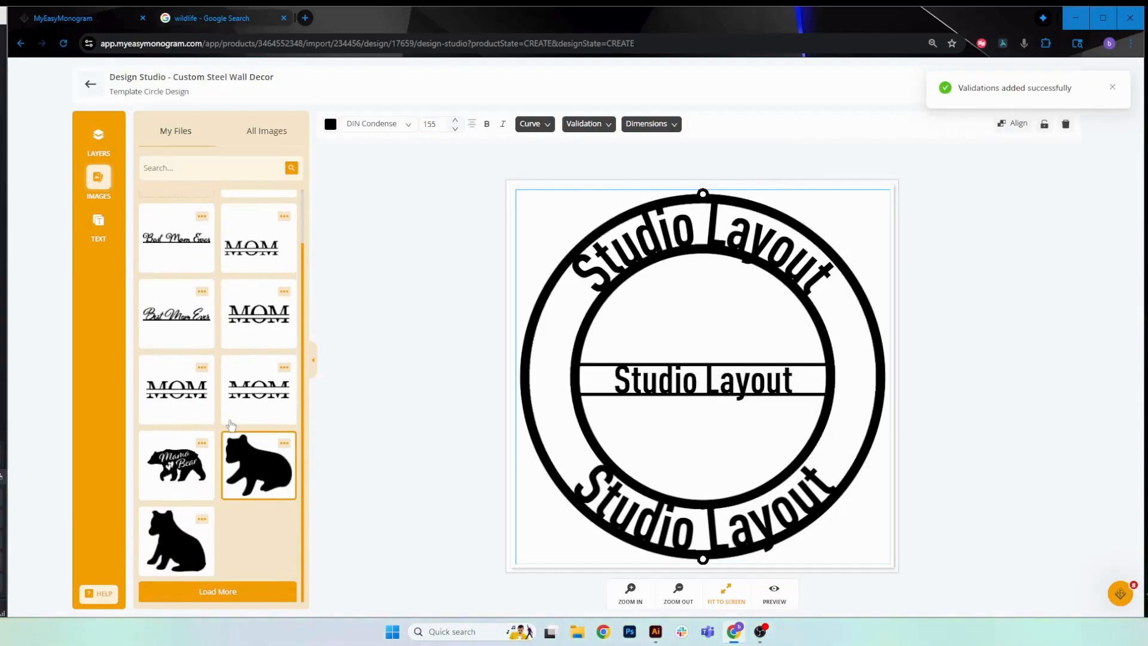
{"action": "left_click", "coordinate": [214, 592]}
{"action": "scroll", "coordinate": [245, 515], "scroll_direction": "down", "scroll_amount": 5}
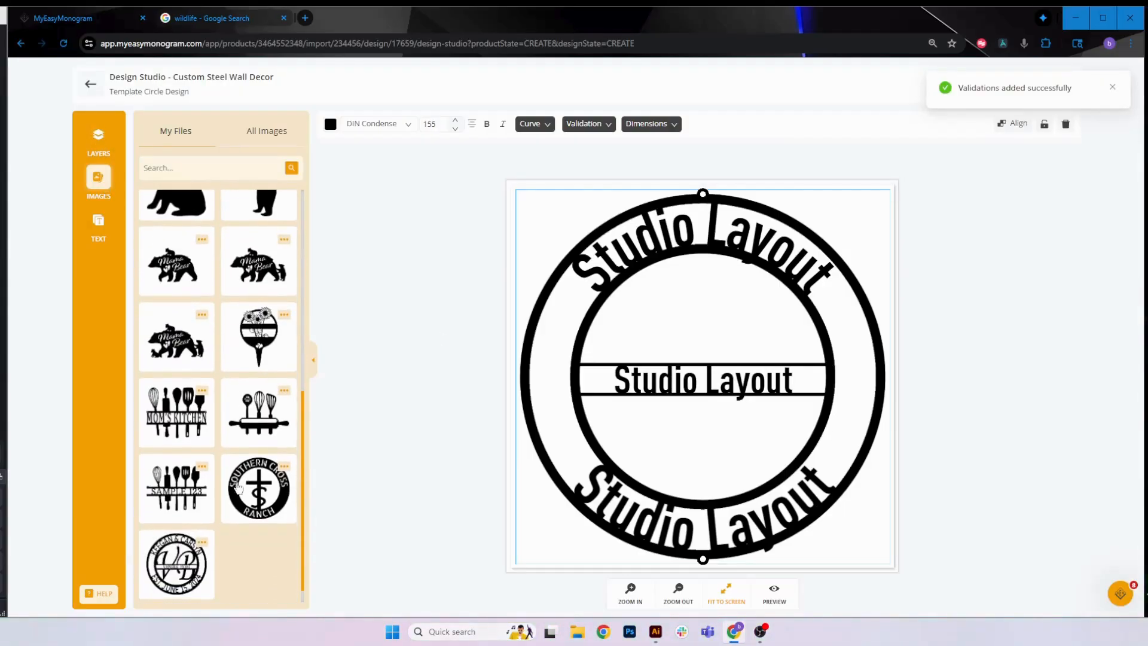
{"action": "scroll", "coordinate": [254, 402], "scroll_direction": "down", "scroll_amount": 1}
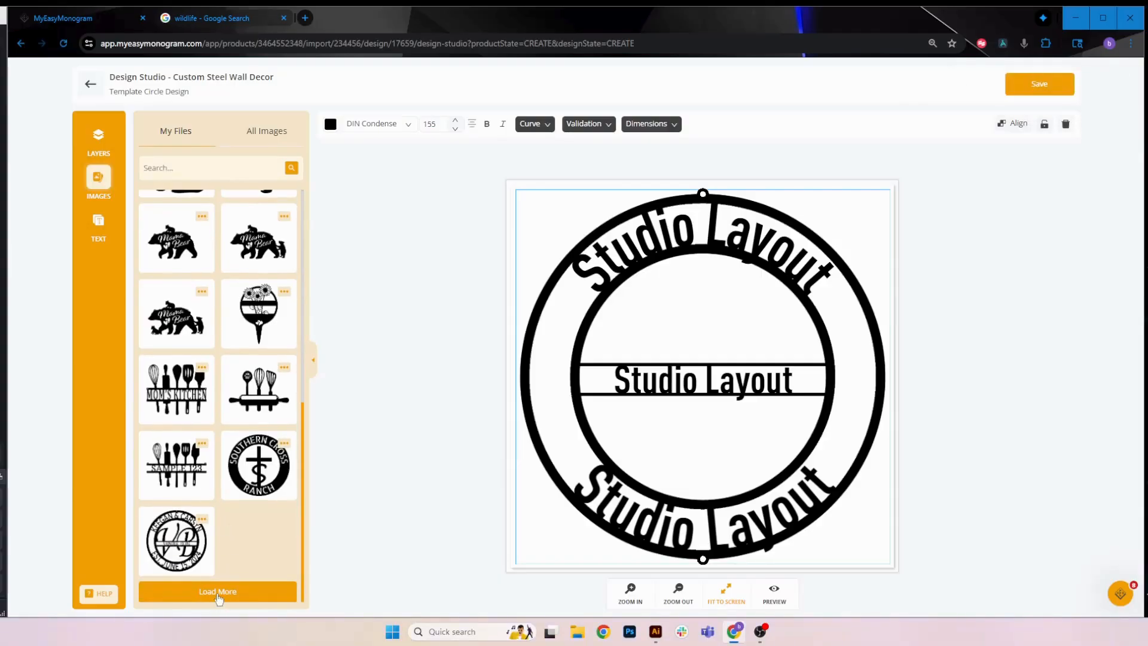
{"action": "left_click", "coordinate": [218, 592]}
{"action": "scroll", "coordinate": [242, 515], "scroll_direction": "down", "scroll_amount": 5}
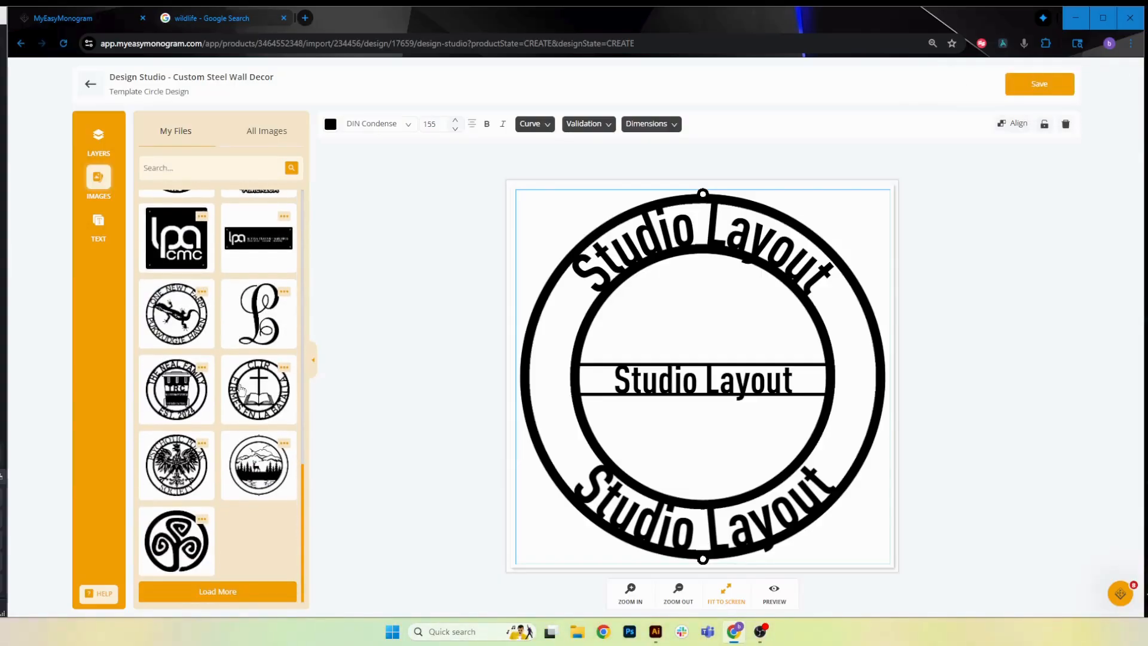
{"action": "left_click", "coordinate": [261, 314]}
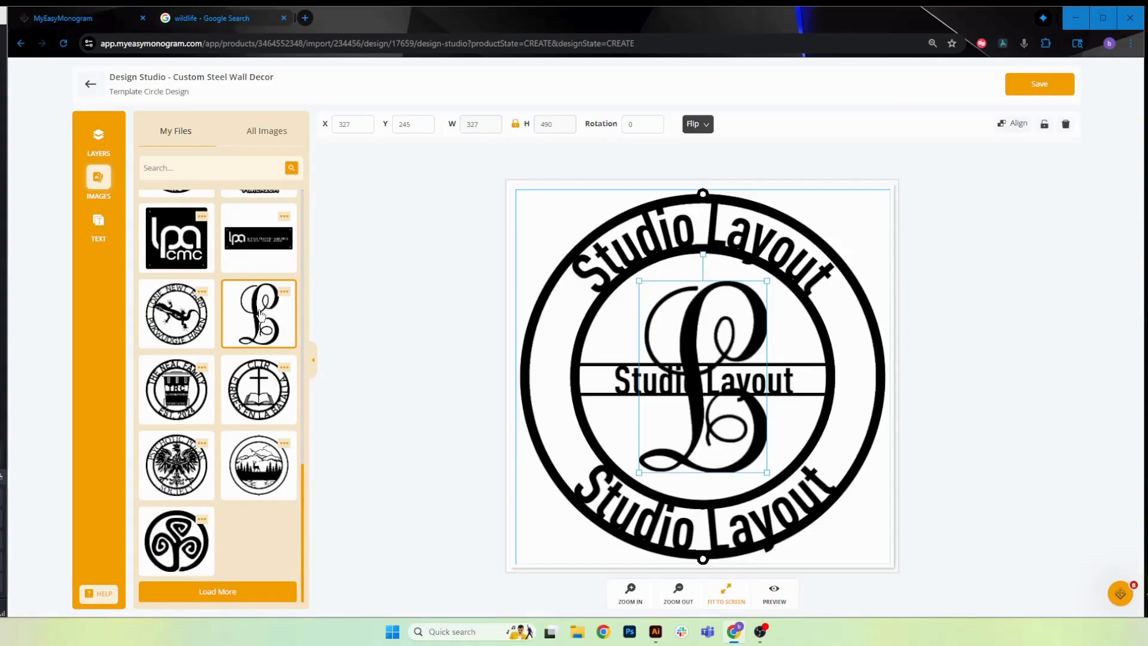
- Enlarge the script letter to about 469 by 703 and move it over the inner circle, at about X 237, Y 136
{"action": "left_click", "coordinate": [99, 139]}
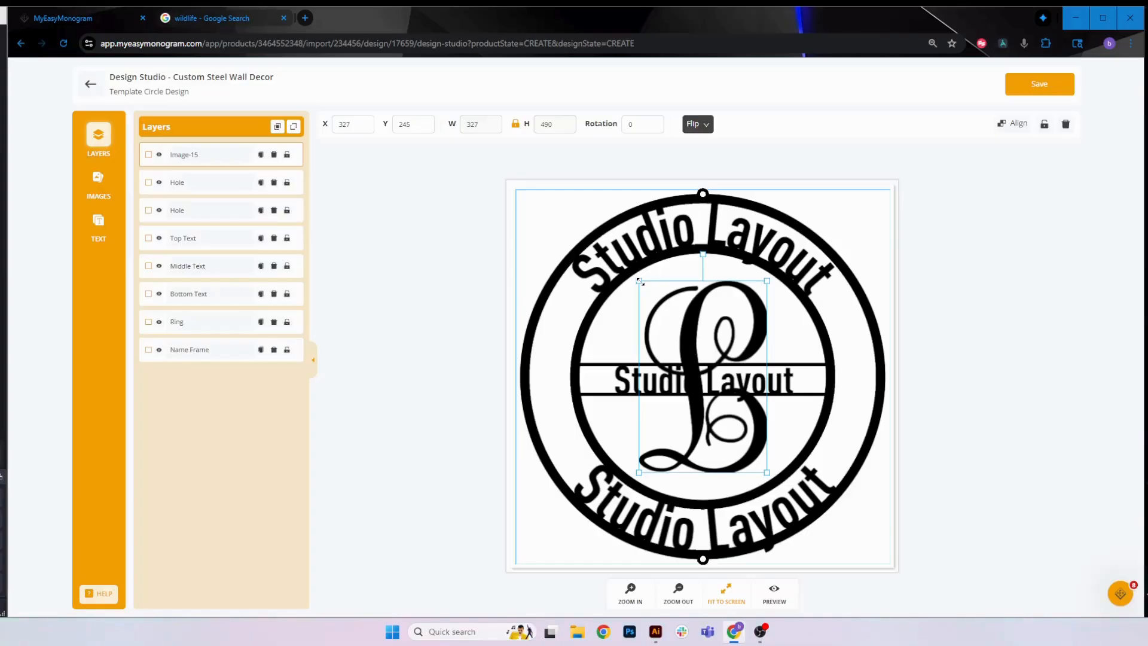
{"action": "left_click_drag", "start_coordinate": [639, 280], "coordinate": [578, 207]}
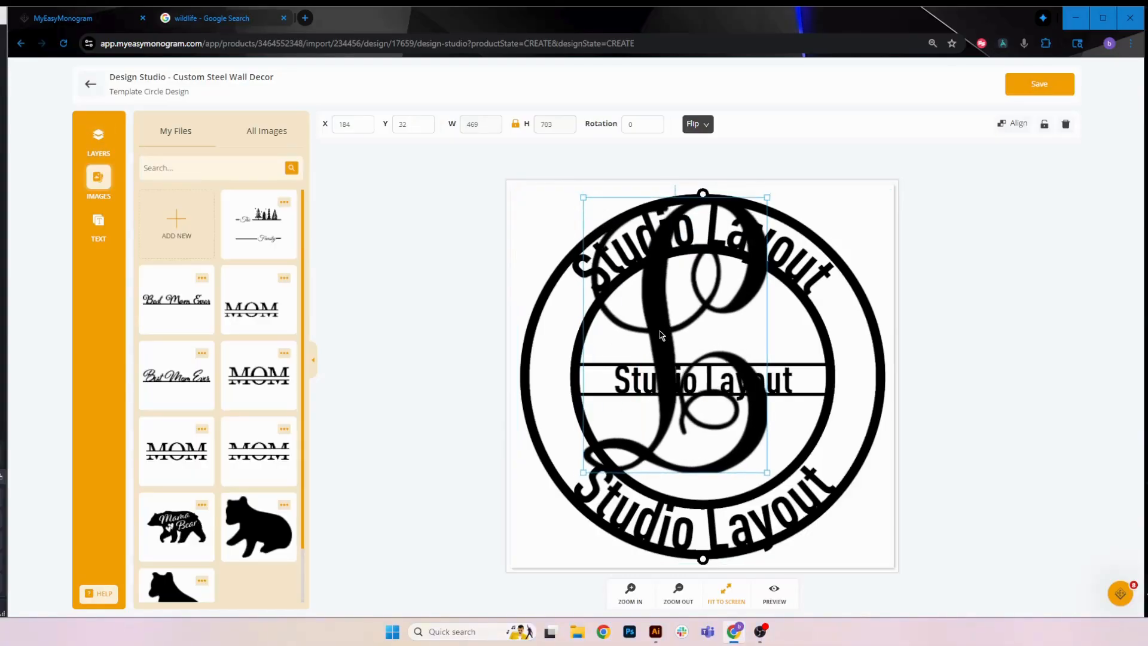
{"action": "left_click_drag", "start_coordinate": [659, 330], "coordinate": [682, 374]}
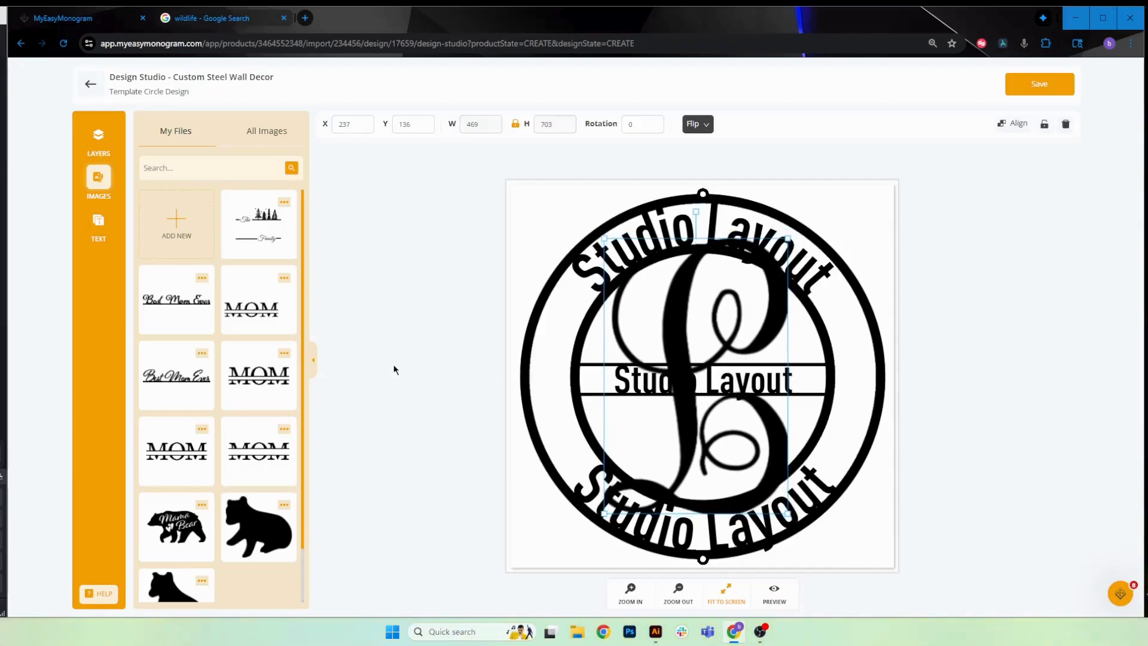
{"action": "left_click", "coordinate": [693, 598]}
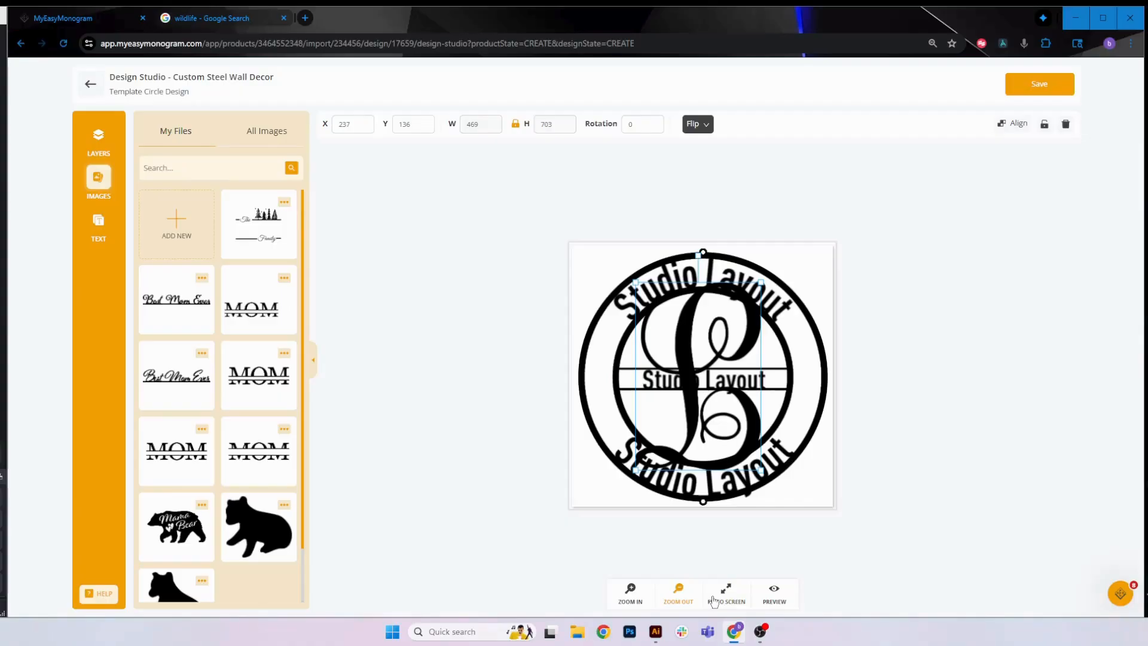
{"action": "left_click", "coordinate": [714, 600]}
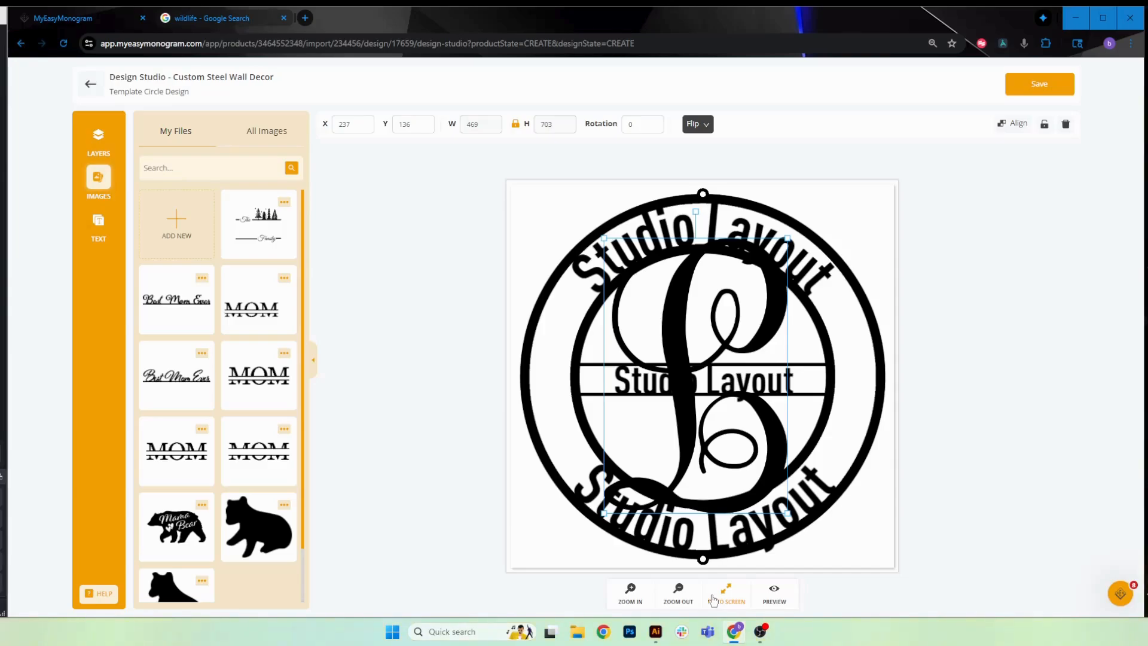
- Move the script letter layer beneath the Ring and Name Frame layers, and delete it from the design
{"action": "left_click", "coordinate": [98, 147]}
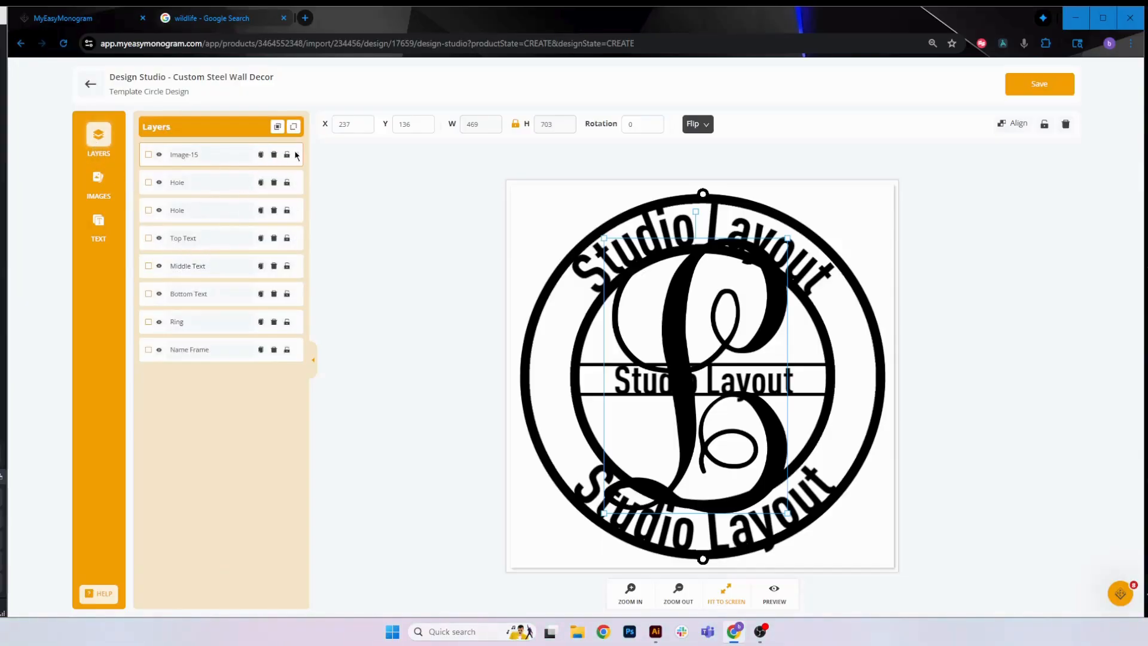
{"action": "left_click_drag", "start_coordinate": [296, 154], "coordinate": [296, 335]}
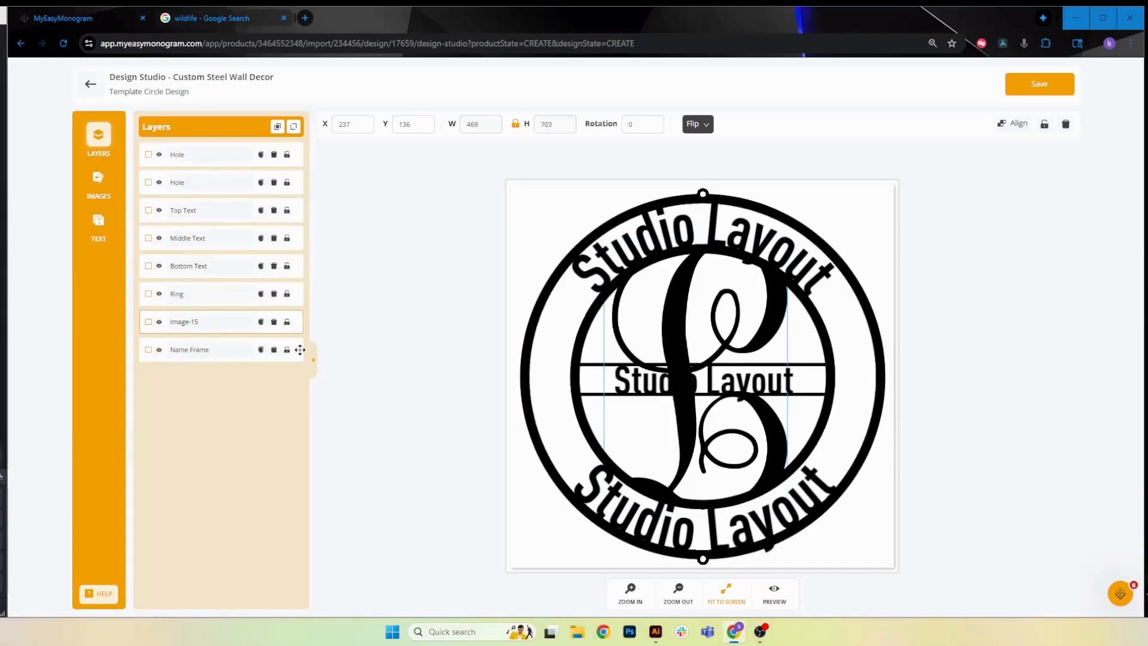
{"action": "left_click_drag", "start_coordinate": [299, 351], "coordinate": [297, 330]}
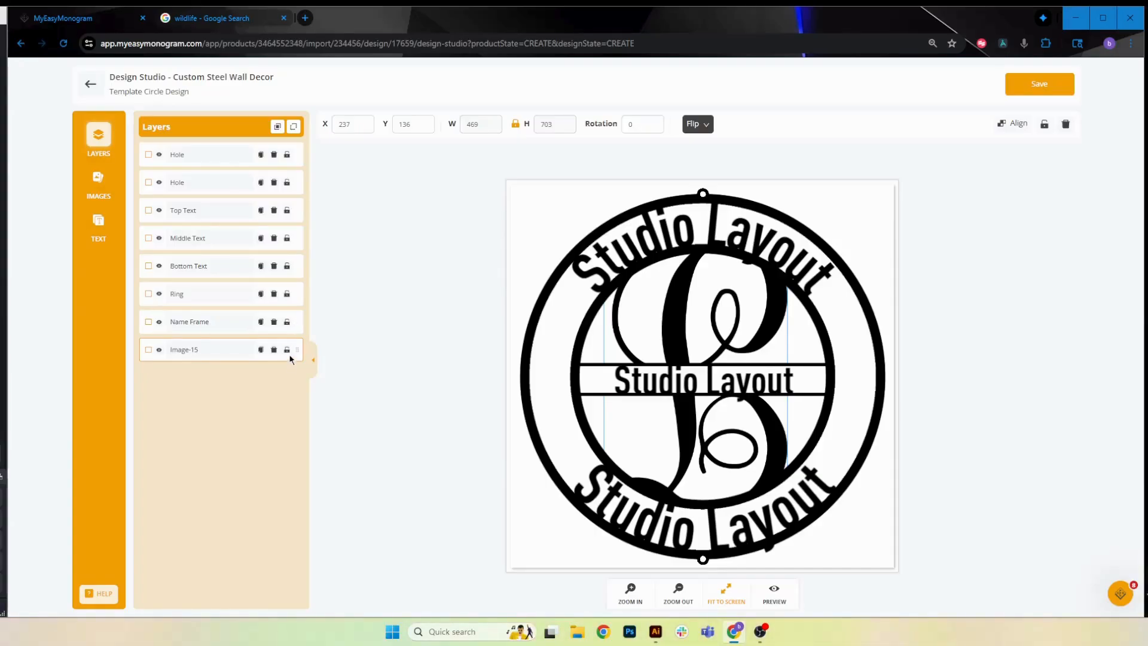
{"action": "left_click", "coordinate": [274, 350]}
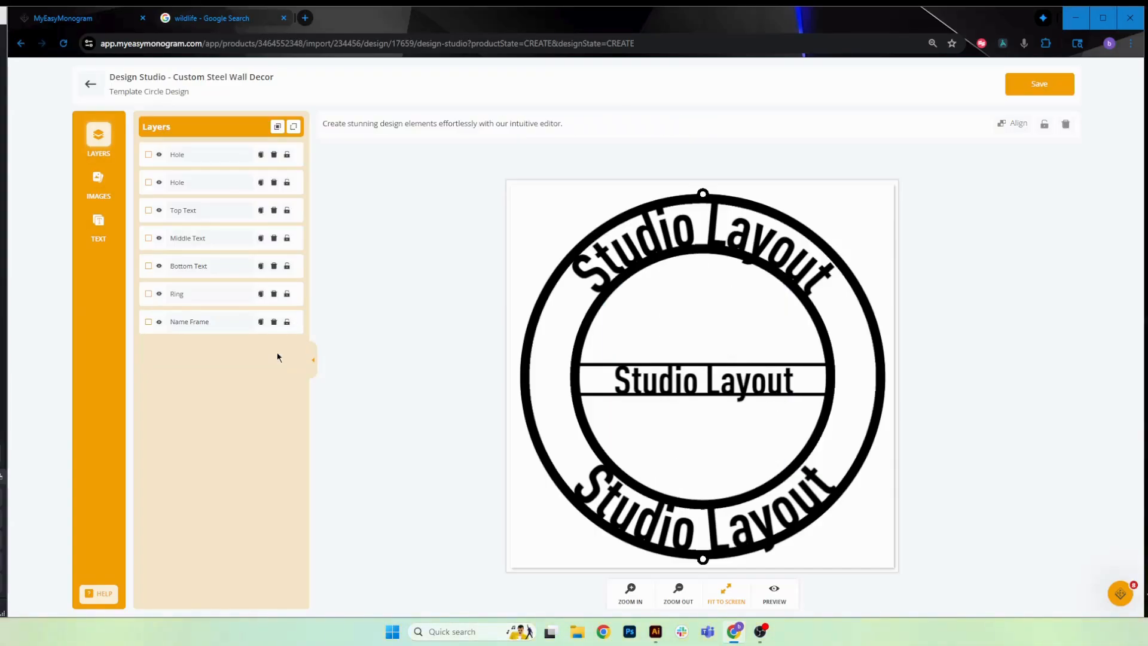